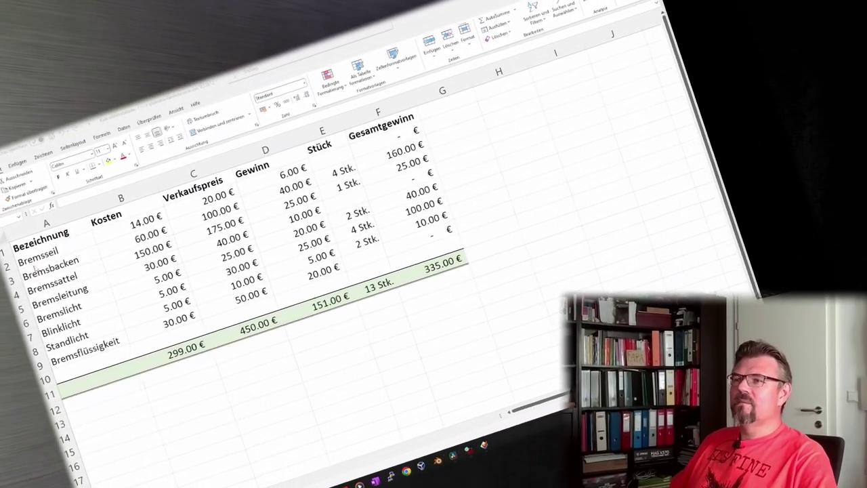
# - Add six blank columns in front of Kosten, undoing one surplus insertion, so Kosten lands in H
pyautogui.click(130, 169)
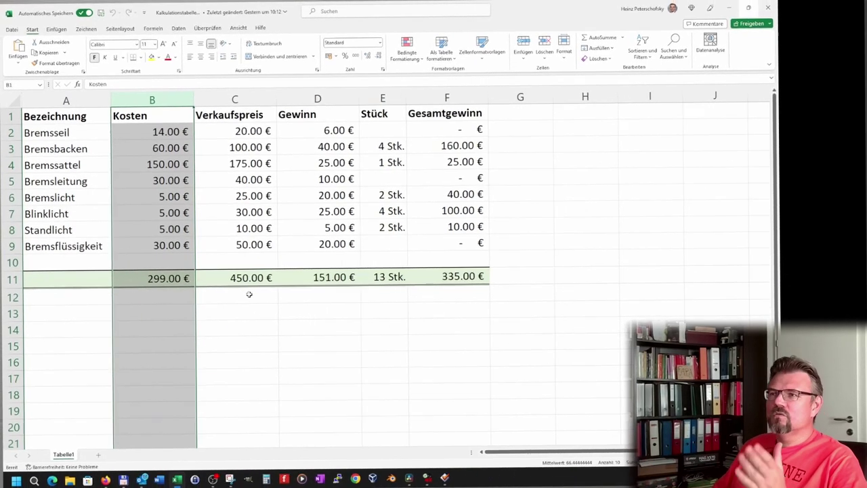
pyautogui.rightClick(165, 97)
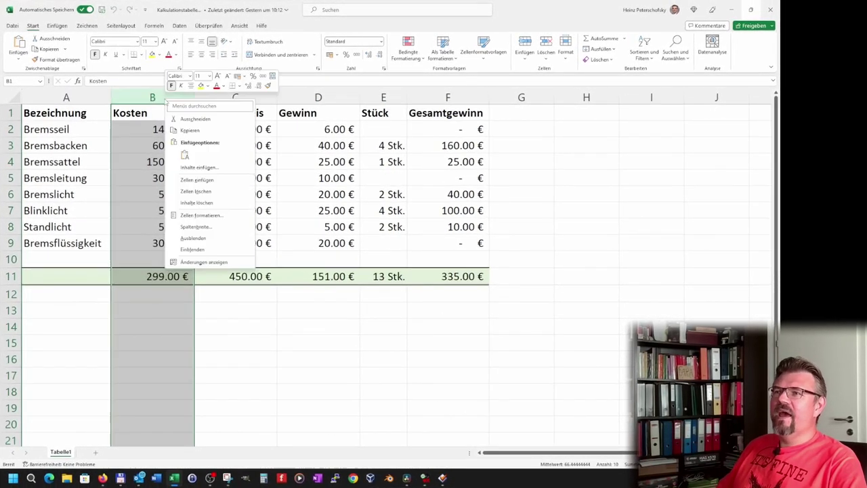
pyautogui.click(214, 180)
pyautogui.rightClick(174, 99)
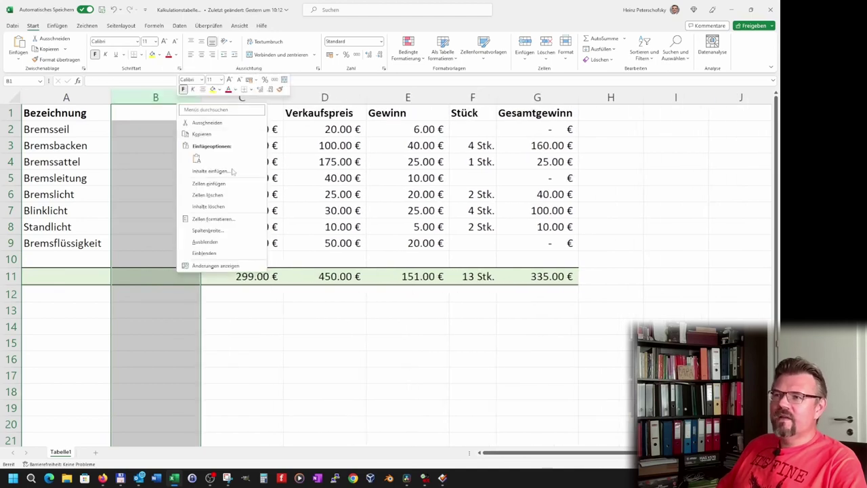
pyautogui.click(232, 187)
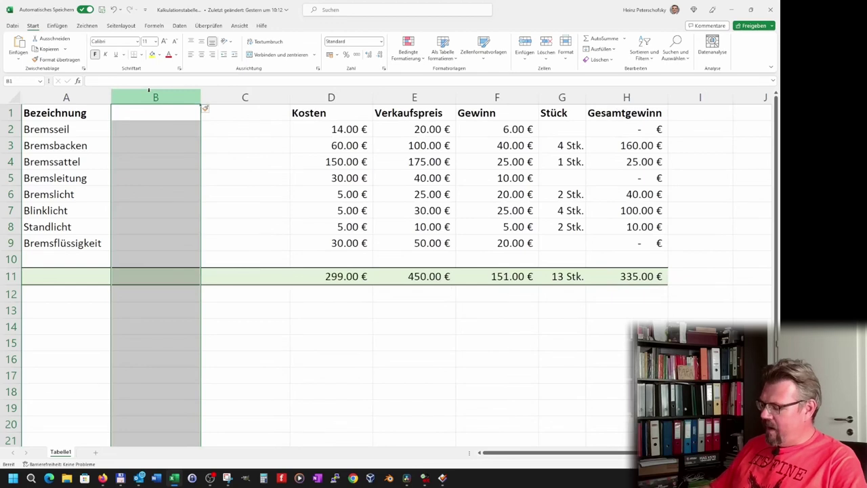
pyautogui.press('F4')
pyautogui.press('F4')
pyautogui.press('F4')
pyautogui.press('F4')
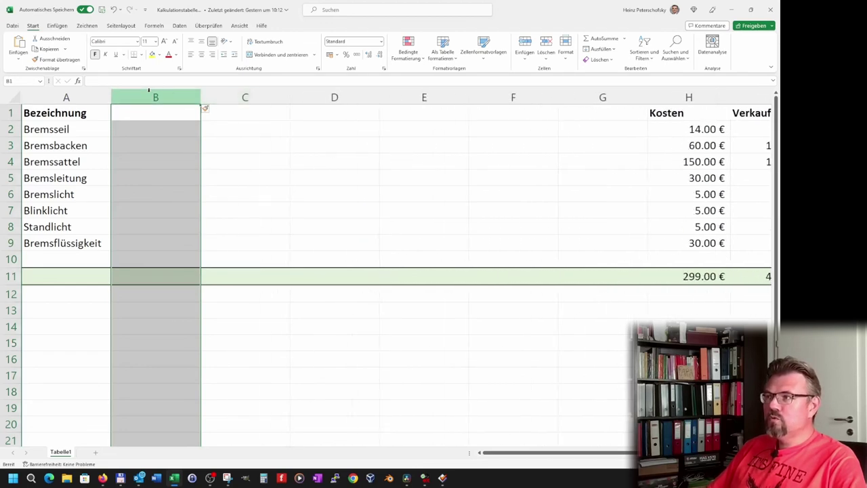
pyautogui.press('F4')
pyautogui.hotkey('ctrl', 'z')
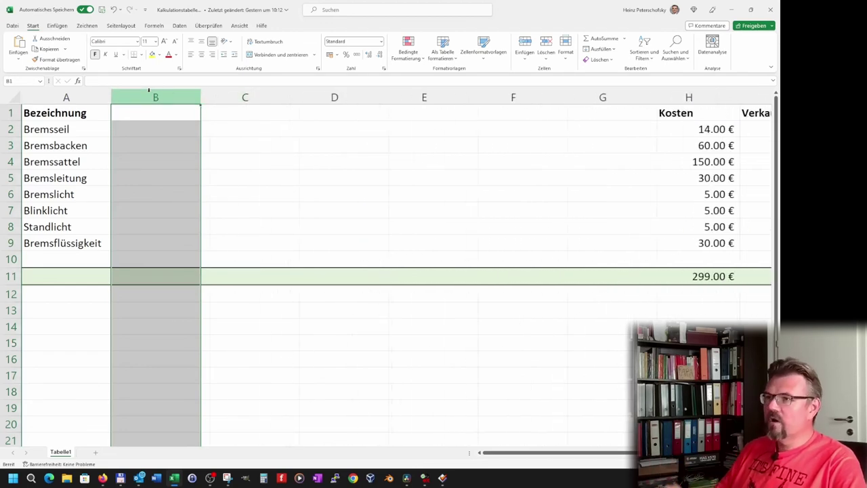
pyautogui.click(506, 145)
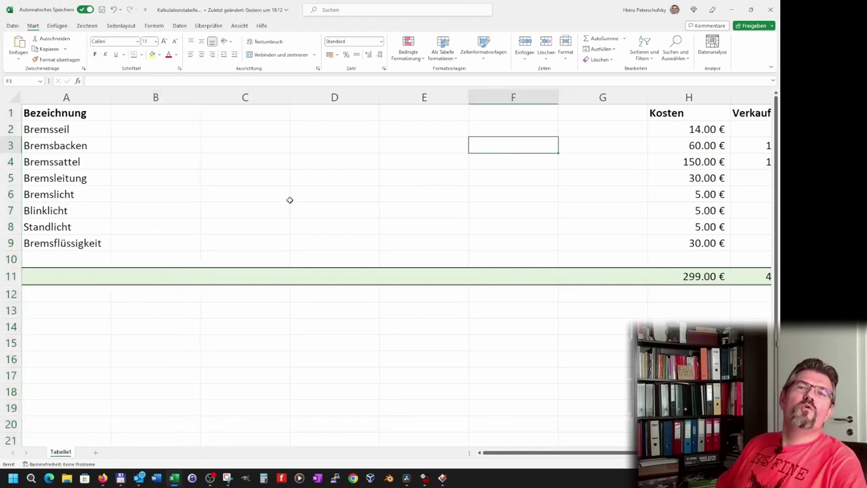
# - Merge B1:H1 with Zellen verbinden so the Kosten heading spans the whole range
pyautogui.click(143, 116)
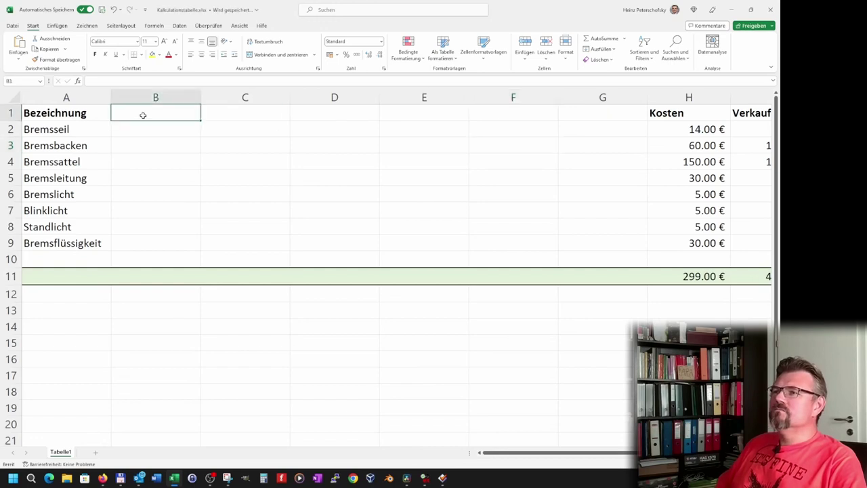
pyautogui.click(694, 113)
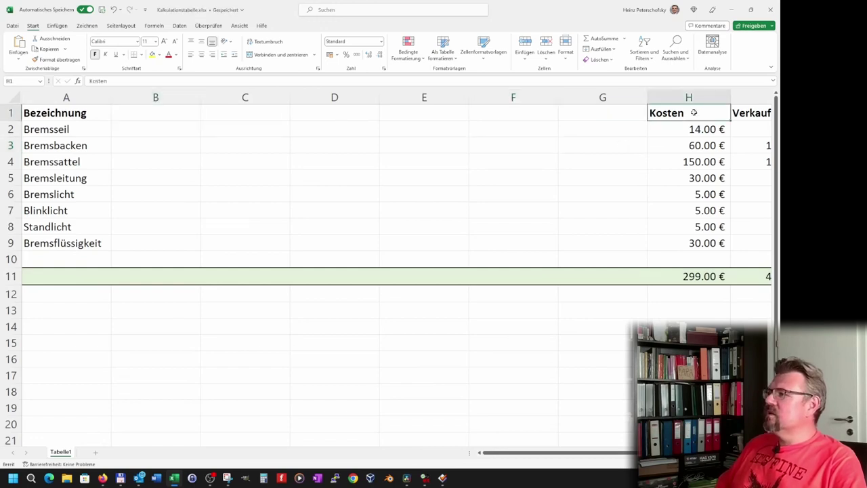
pyautogui.moveTo(127, 108); pyautogui.dragTo(669, 108)
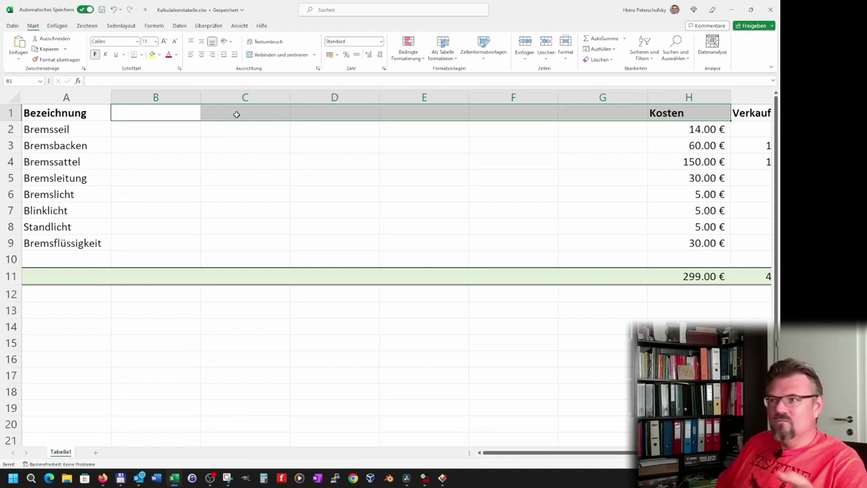
pyautogui.click(315, 54)
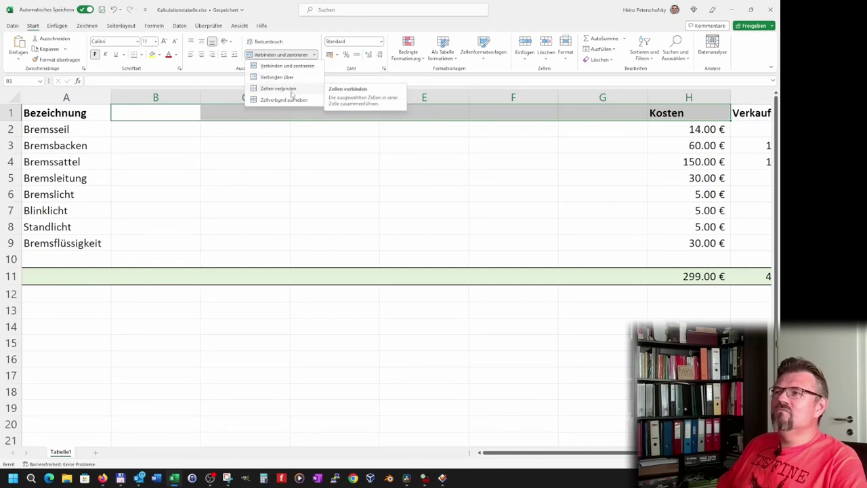
pyautogui.click(292, 88)
pyautogui.click(286, 160)
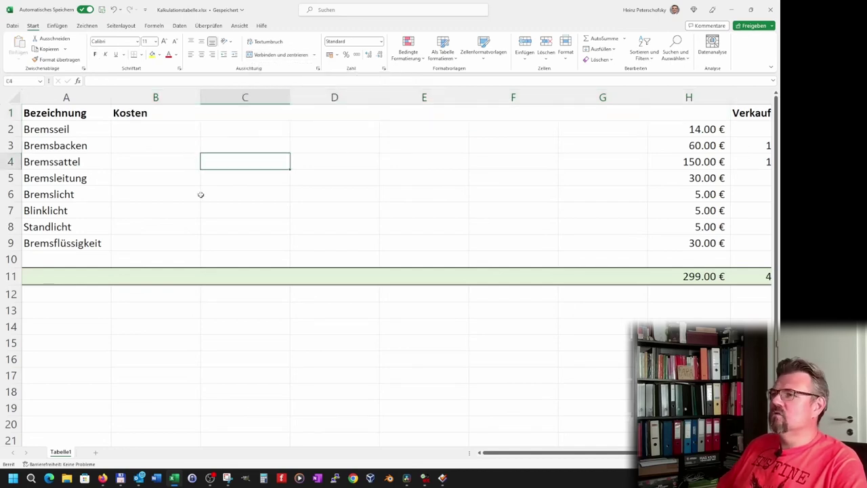
pyautogui.click(114, 114)
pyautogui.click(334, 161)
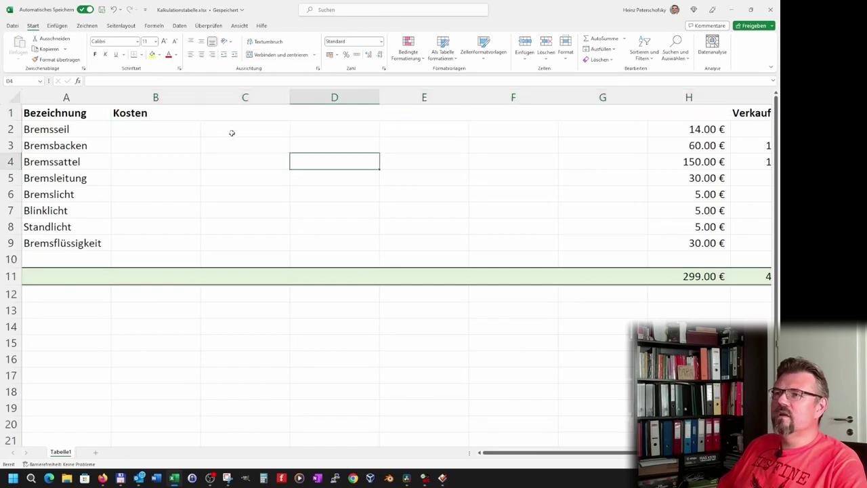
pyautogui.click(162, 112)
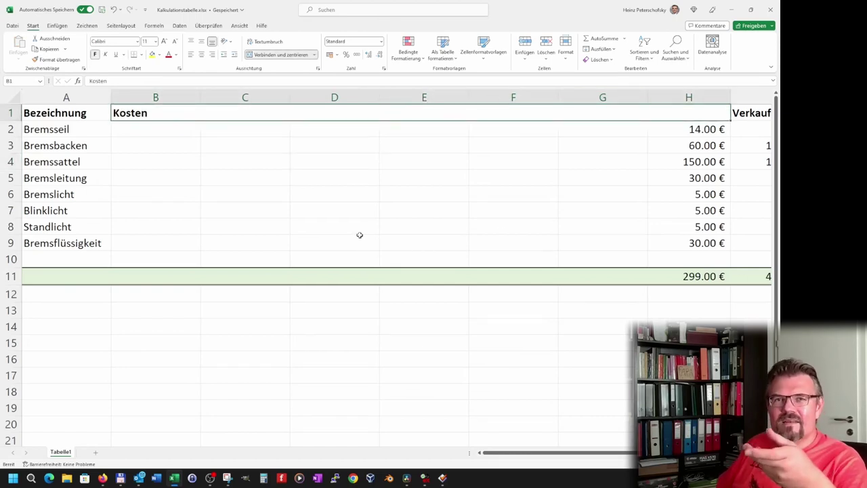
pyautogui.rightClick(169, 114)
pyautogui.press('Escape')
pyautogui.hotkey('ctrl', 'z')
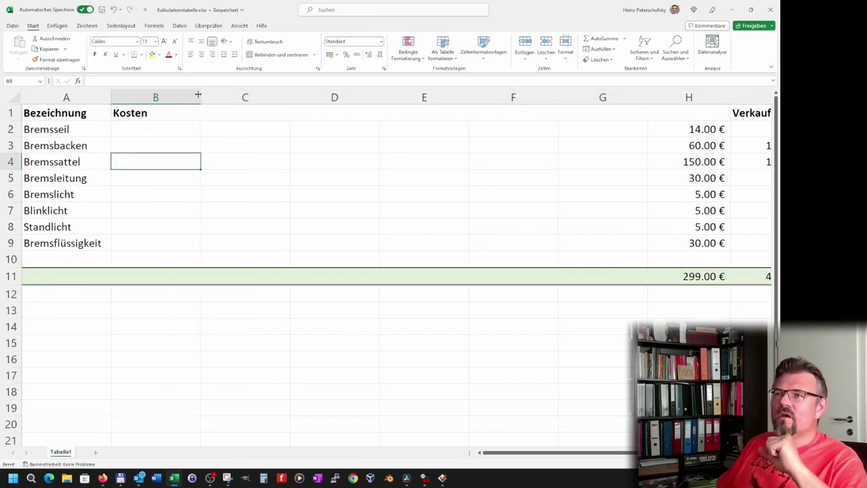
pyautogui.hotkey('ctrl', 'y')
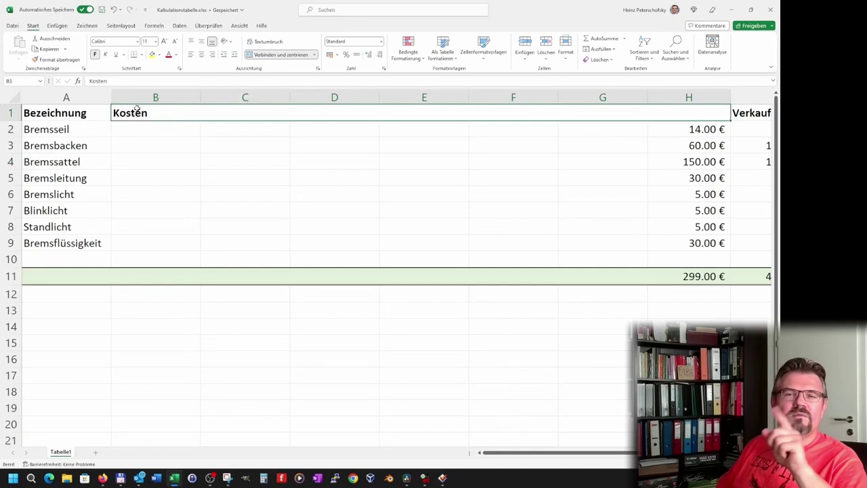
pyautogui.click(154, 124)
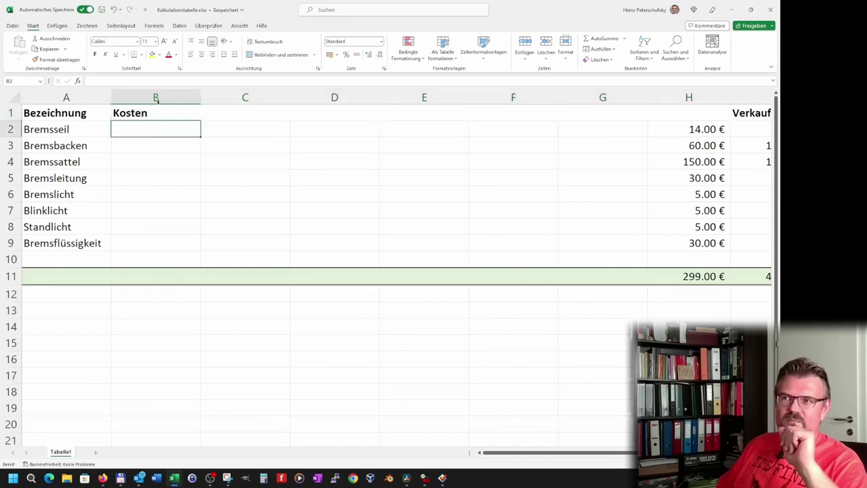
pyautogui.click(158, 111)
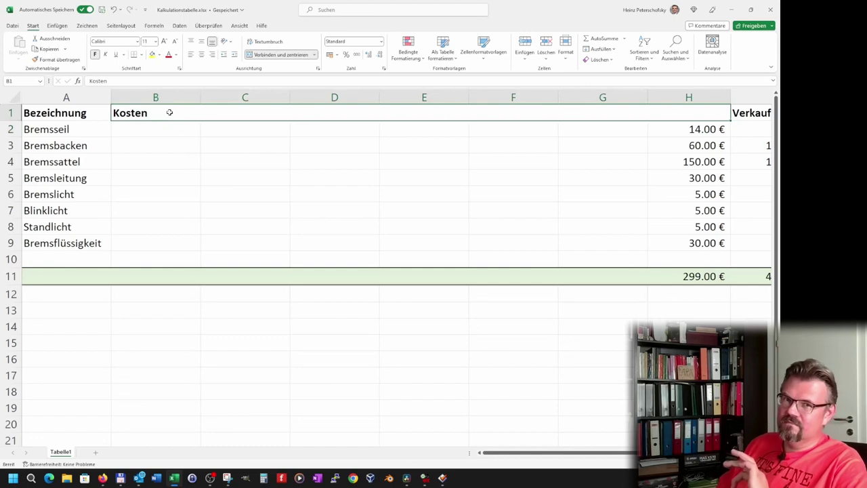
pyautogui.rightClick(170, 112)
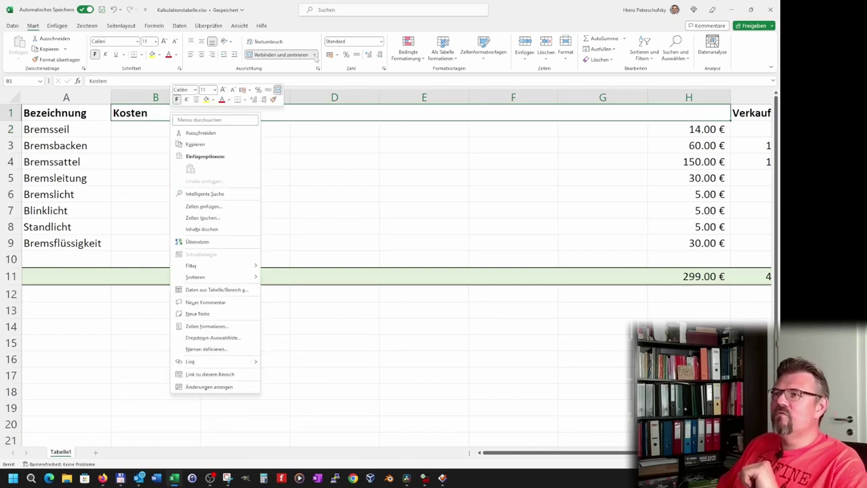
pyautogui.click(314, 56)
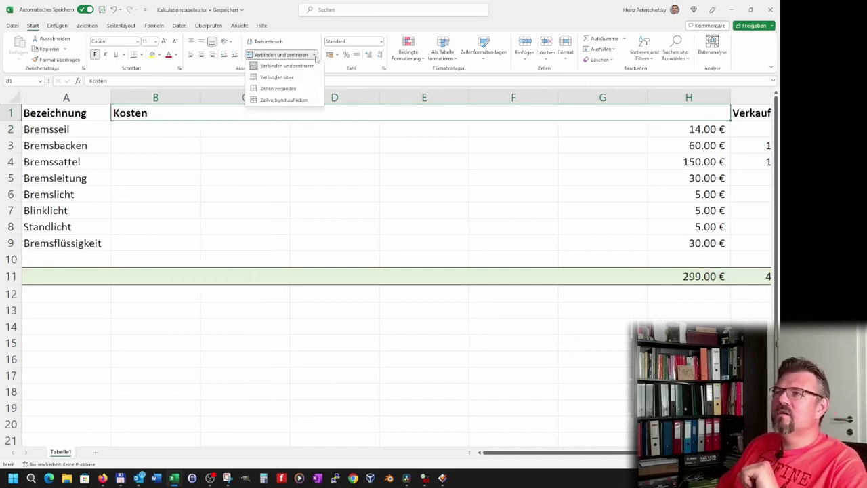
pyautogui.click(288, 100)
pyautogui.click(283, 194)
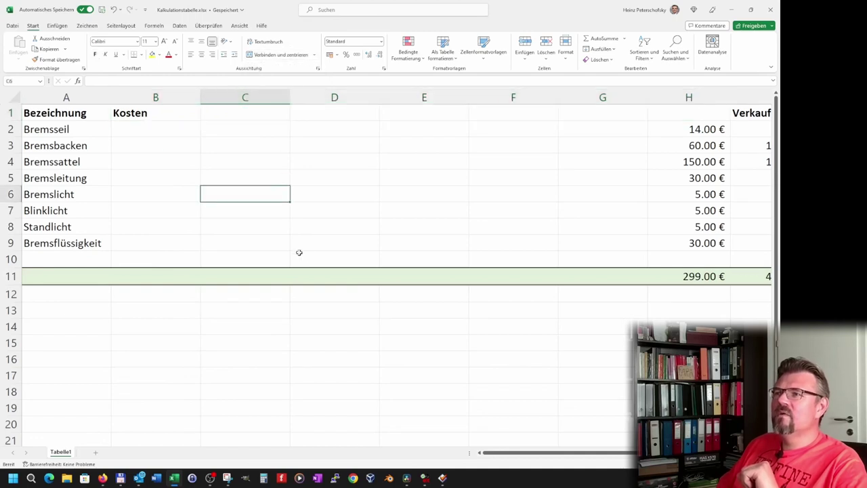
pyautogui.moveTo(691, 114); pyautogui.dragTo(160, 109)
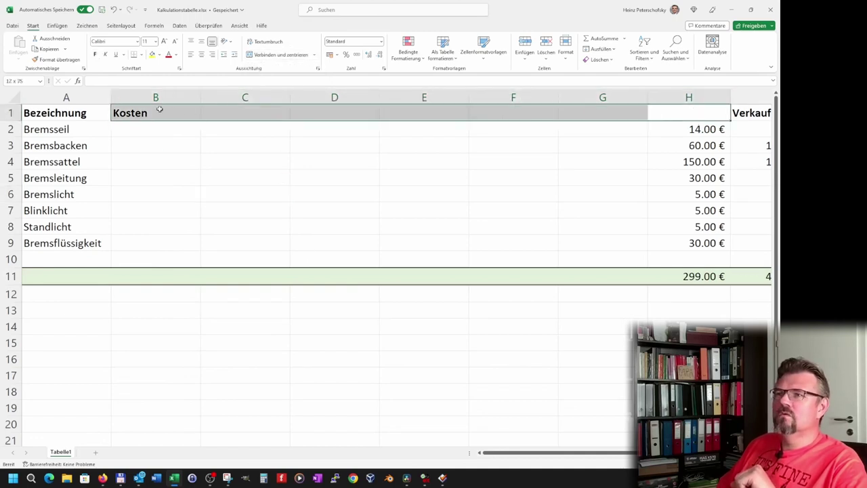
pyautogui.click(314, 55)
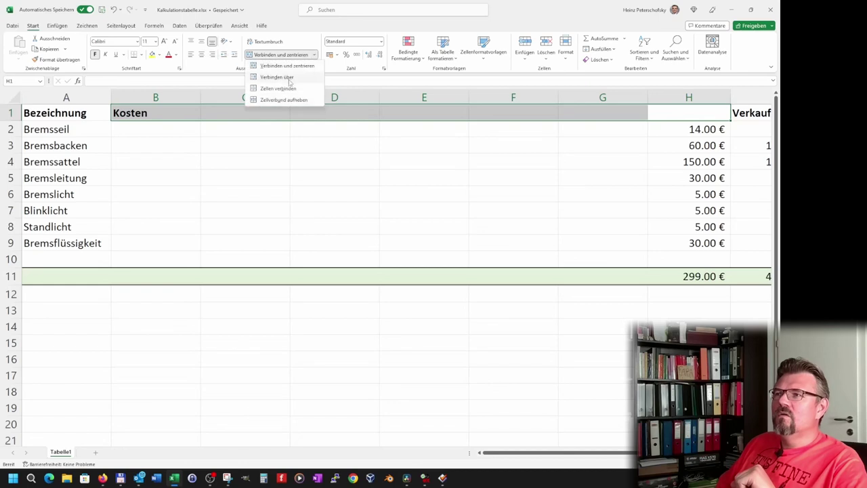
pyautogui.click(289, 89)
pyautogui.click(240, 191)
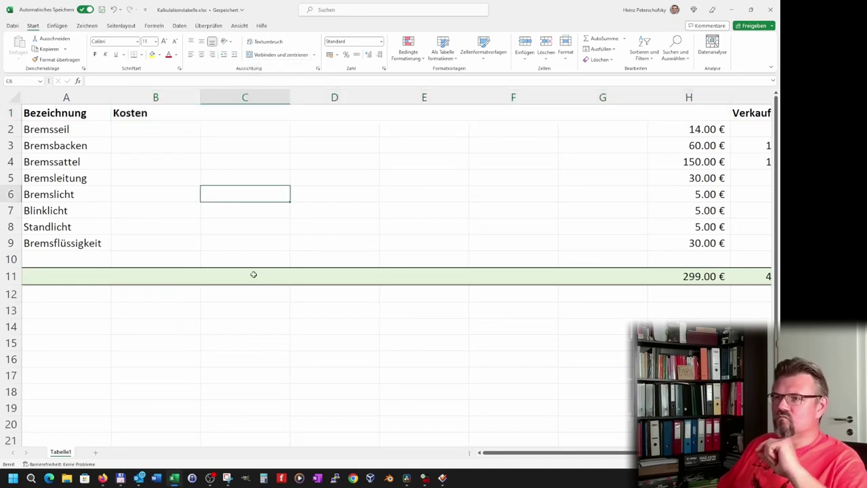
pyautogui.click(10, 129)
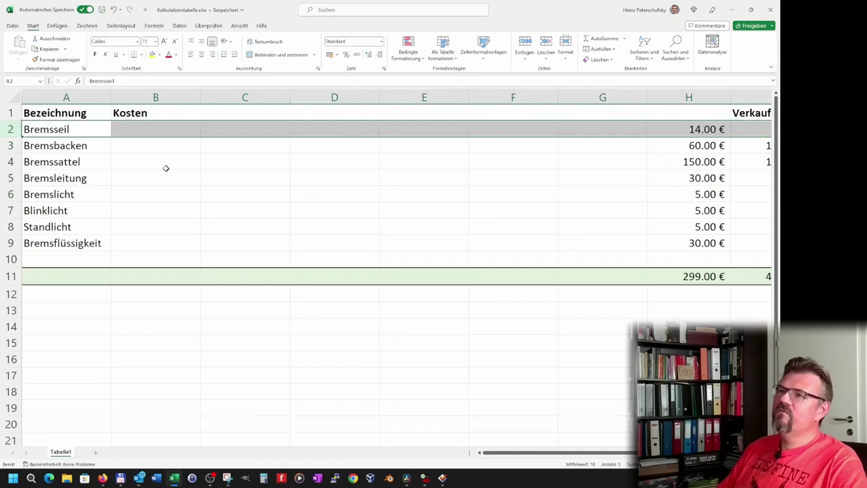
# - Insert an empty row above Bremsseil, shifting the parts down to rows 3–10
pyautogui.click(115, 207)
pyautogui.click(7, 129)
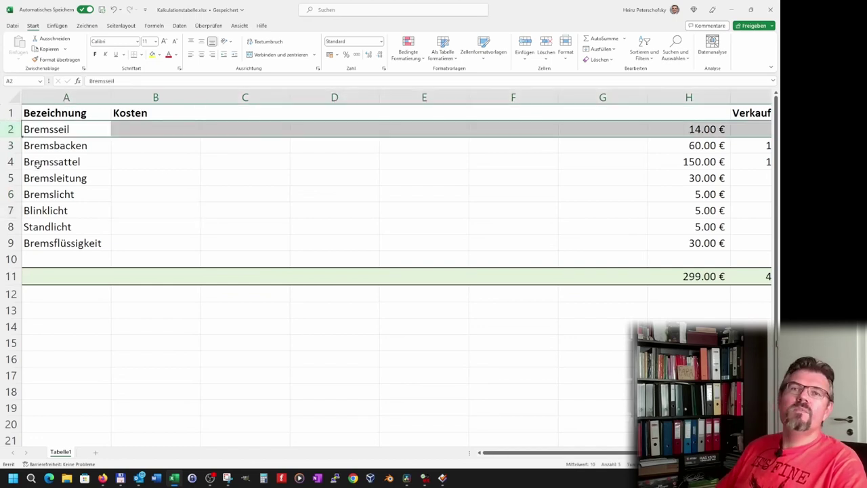
pyautogui.hotkey('ctrl', '+')
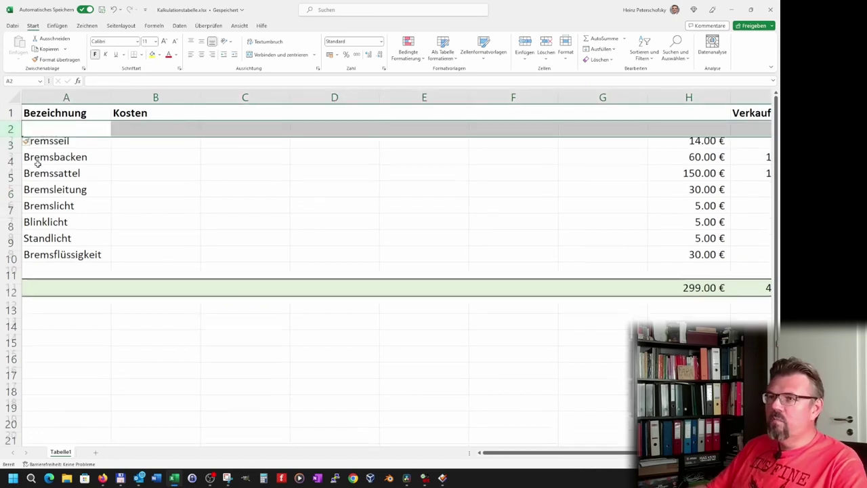
pyautogui.click(112, 211)
pyautogui.click(145, 132)
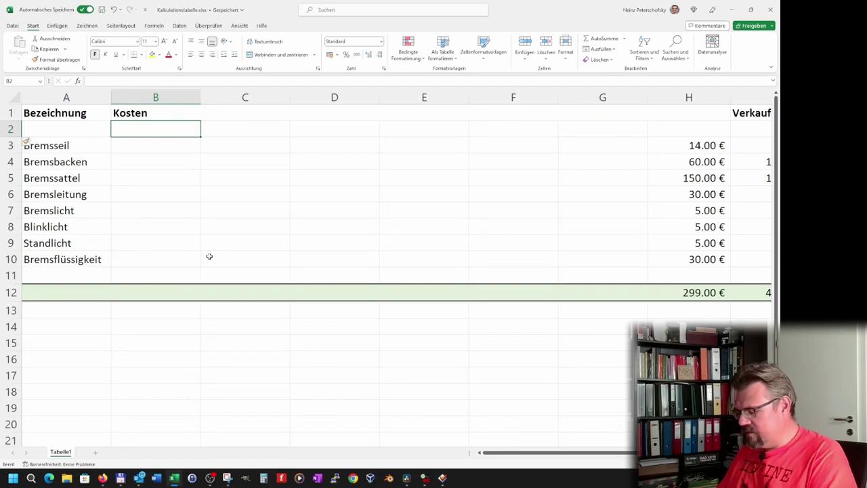
# - Enter Materialkosten, Bearbeitungsstunden and Maschinenstunden in B2:D2, fixing the Mascginenstunden typo
pyautogui.write('Materialkost')
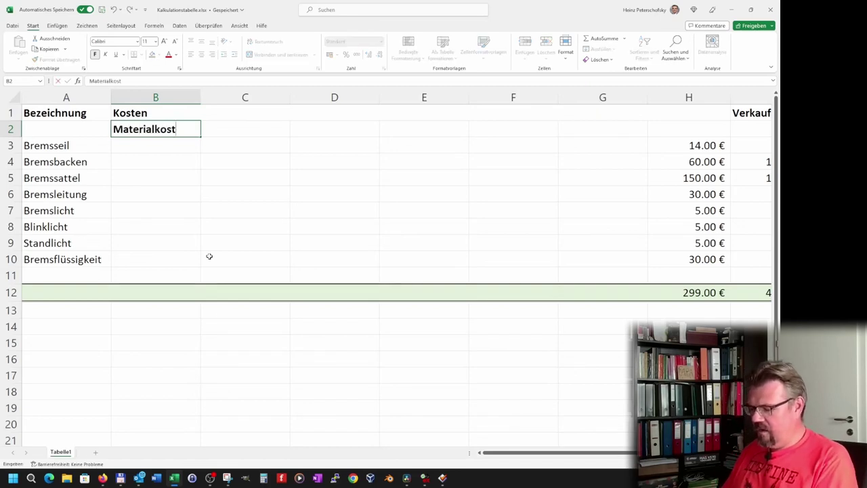
pyautogui.write('en')
pyautogui.press('Return')
pyautogui.press('Up')
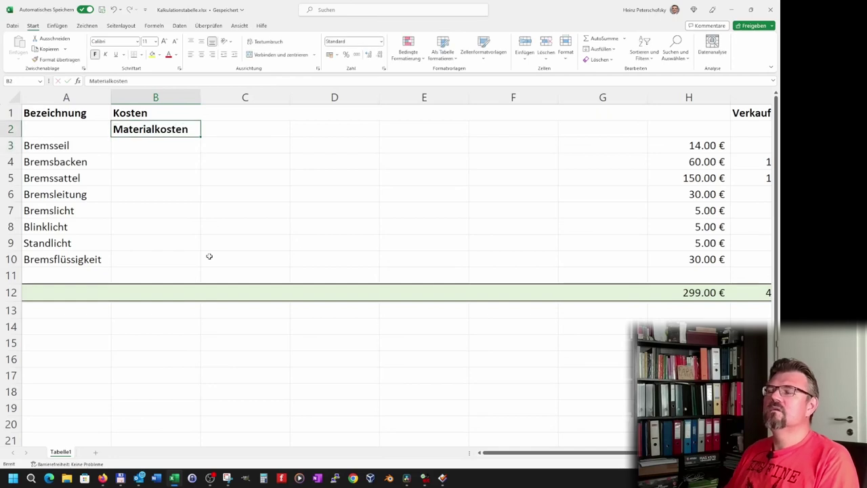
pyautogui.press('Right')
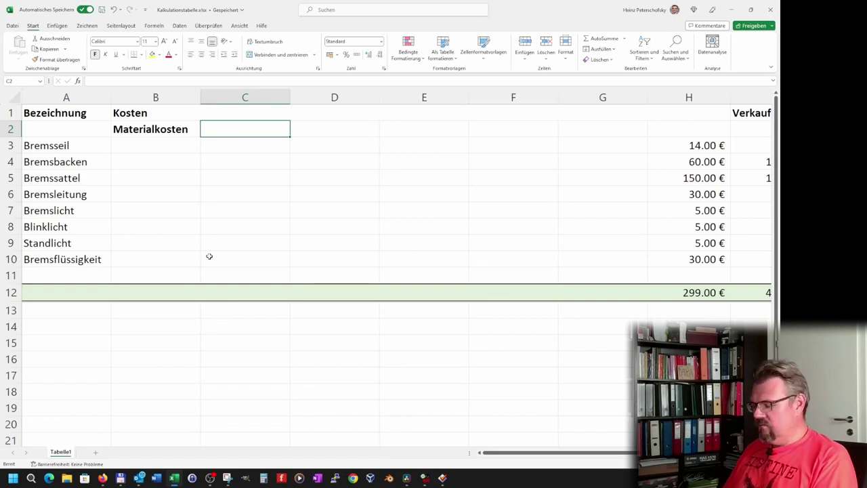
pyautogui.write('Bearbeitungsst')
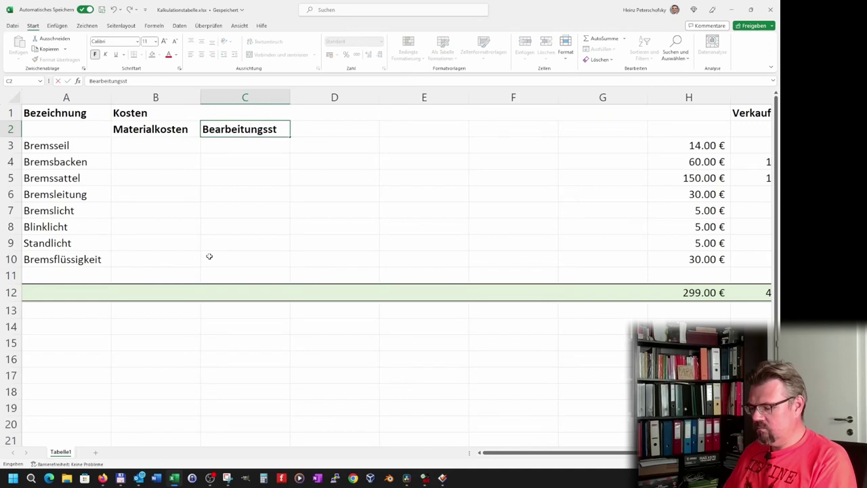
pyautogui.write('unden')
pyautogui.press('Tab')
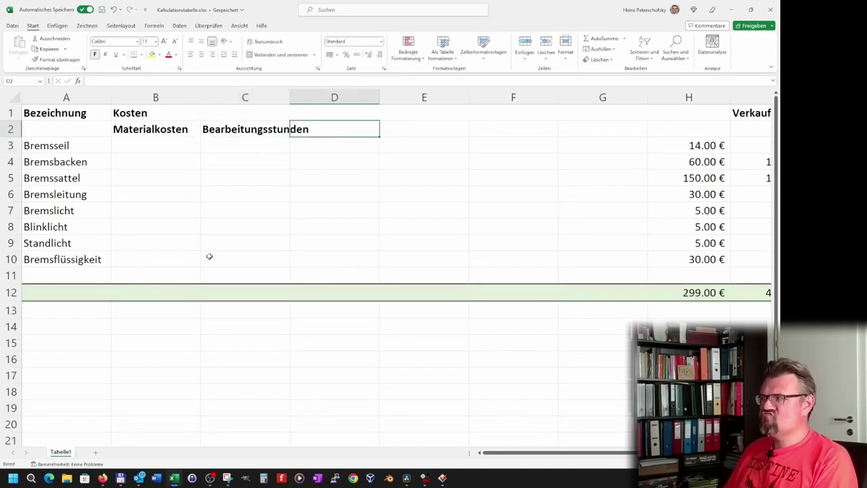
pyautogui.write('Mascginenstunden')
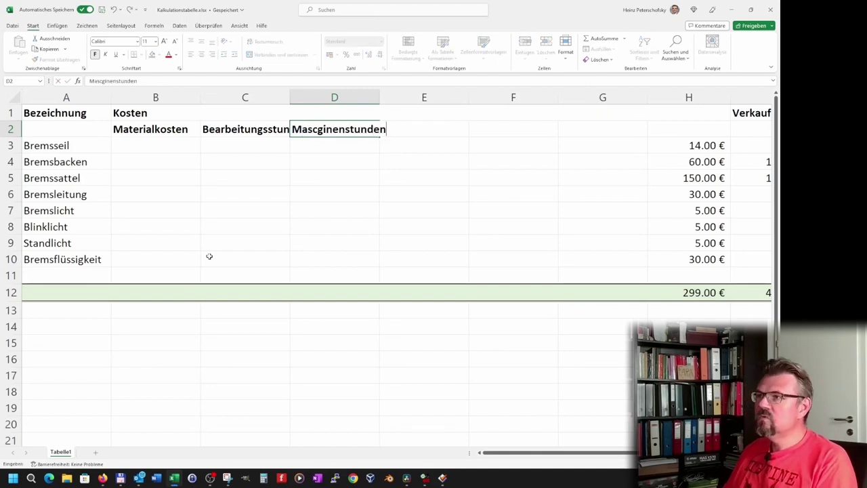
pyautogui.press('Return')
pyautogui.press('Up')
pyautogui.press('F2')
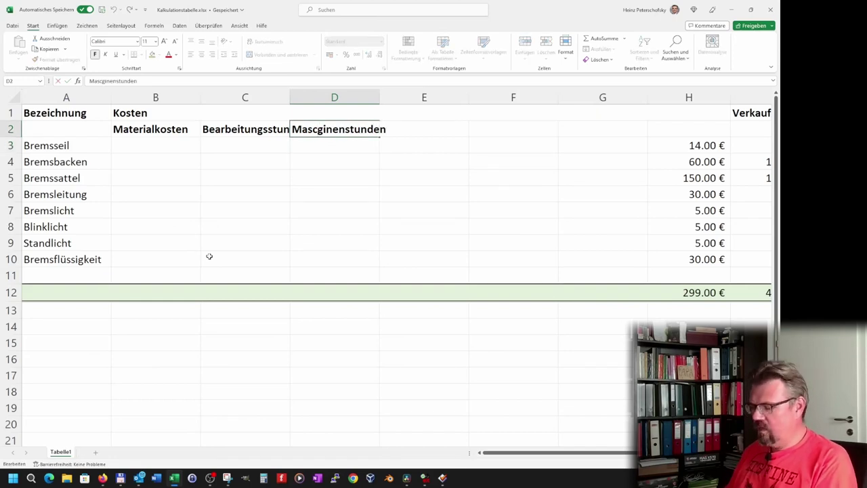
pyautogui.press('BackSpace')
pyautogui.write('h')
pyautogui.press('Return')
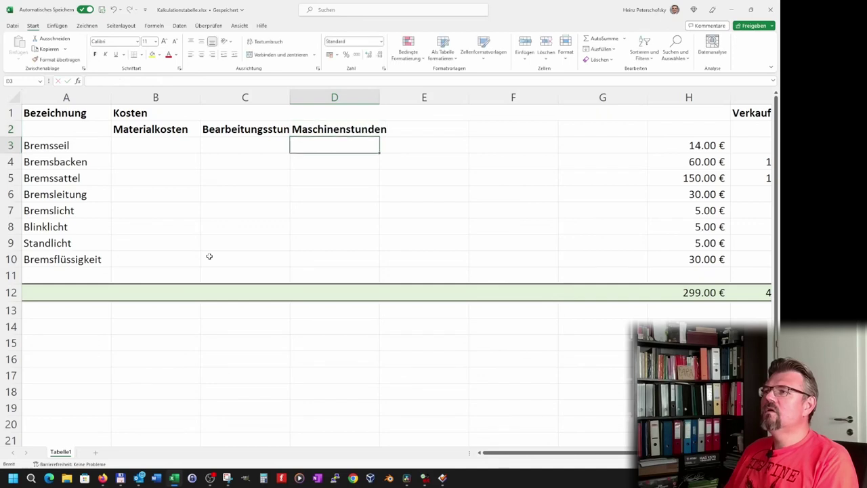
pyautogui.press('Up')
pyautogui.press('Right')
# - Enter Rüstzeit, Entstehungskosten, Lagerkosten and Gesamtkosten in E2:H2
pyautogui.write('R')
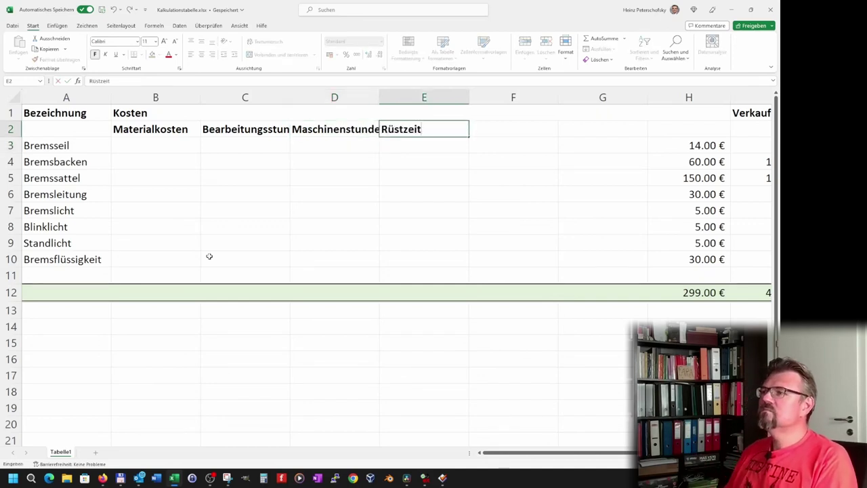
pyautogui.press('Right')
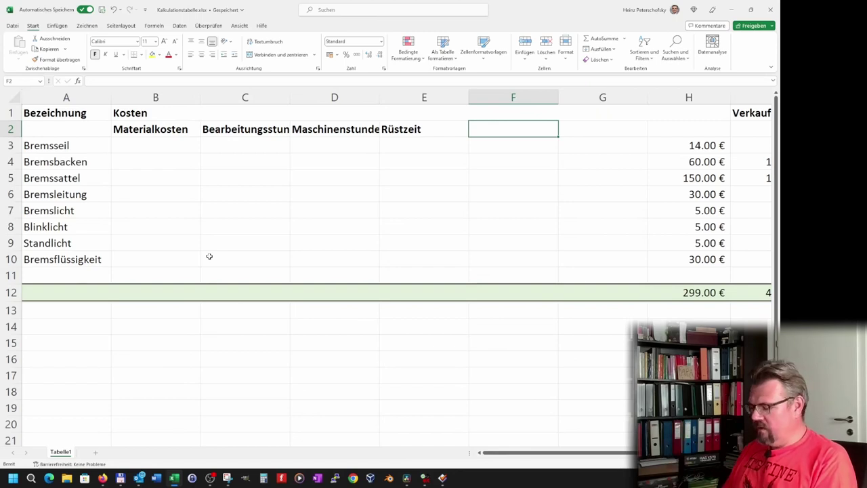
pyautogui.write('Entstehungskosten')
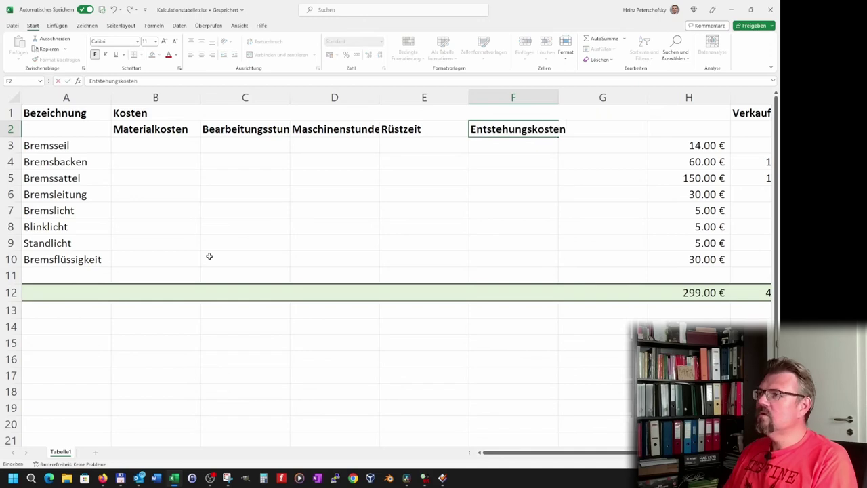
pyautogui.press('Return')
pyautogui.press('Up')
pyautogui.press('Right')
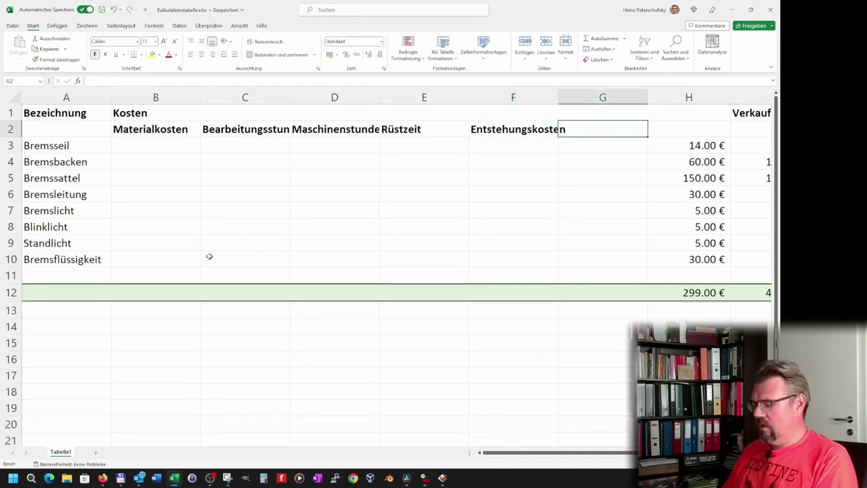
pyautogui.write('Lagerkosten')
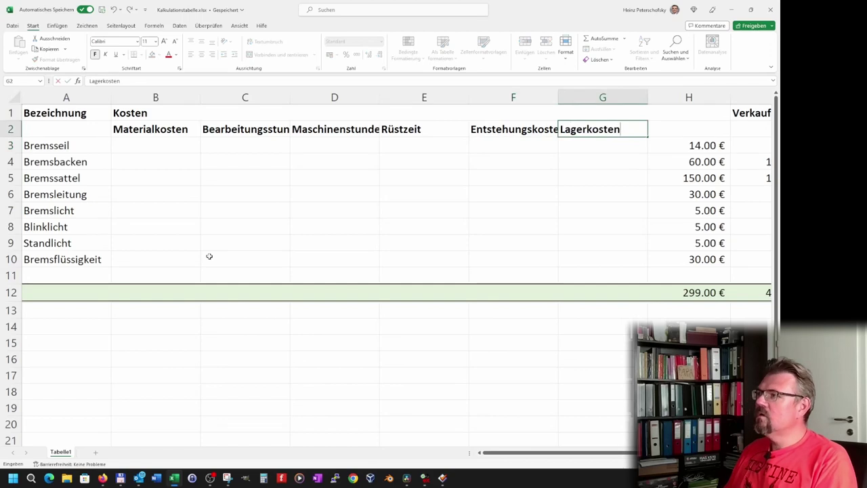
pyautogui.press('Return')
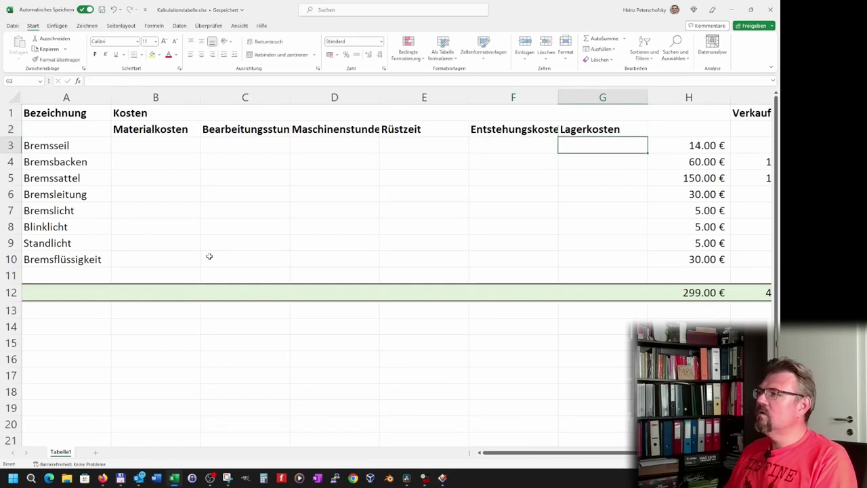
pyautogui.press('Up')
pyautogui.press('Right')
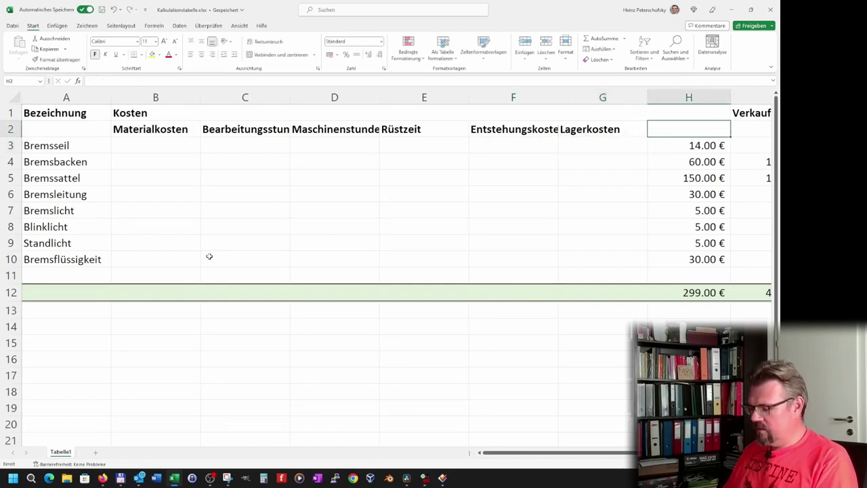
pyautogui.write('Gesamtko')
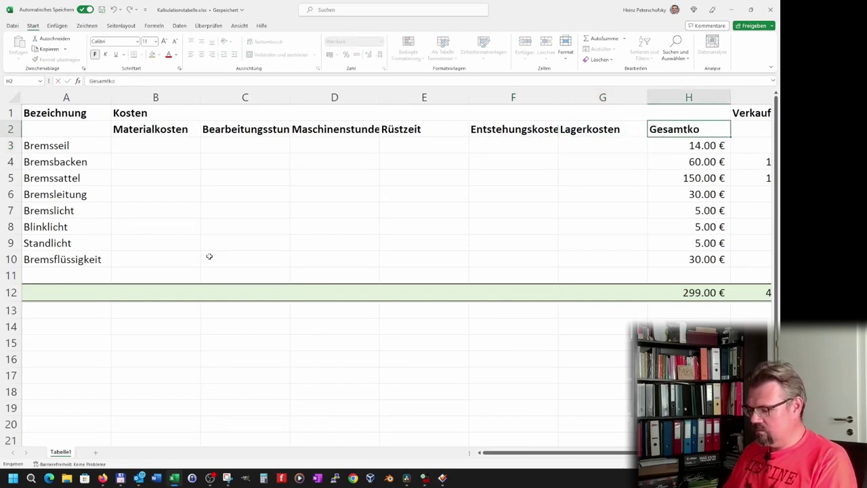
pyautogui.write('sten')
pyautogui.press('Return')
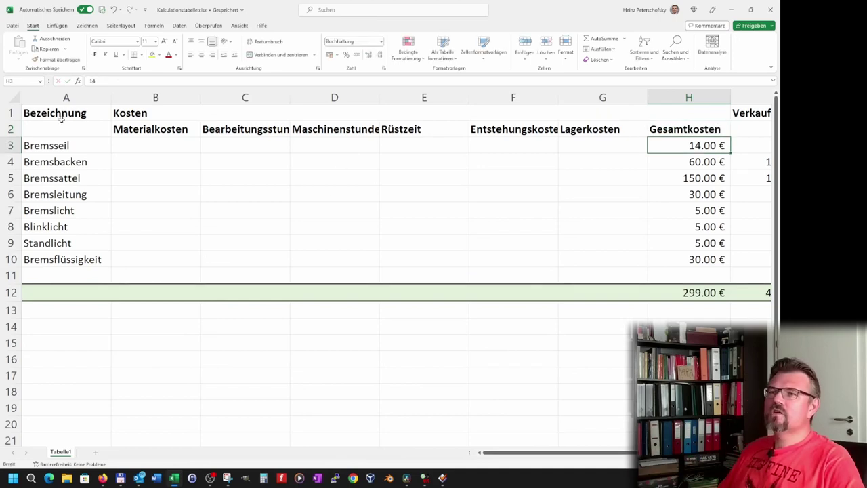
# - Format the row 2 headings as italic, not bold, at 9 pt font size
pyautogui.click(11, 129)
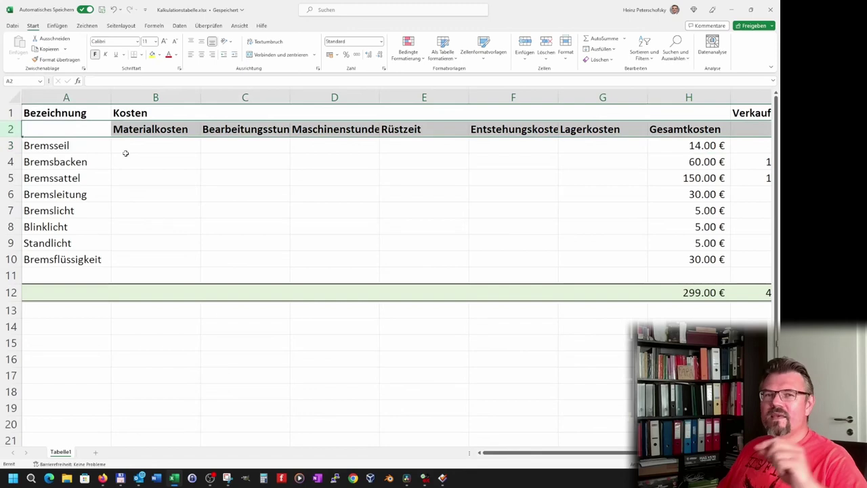
pyautogui.click(95, 54)
pyautogui.click(105, 54)
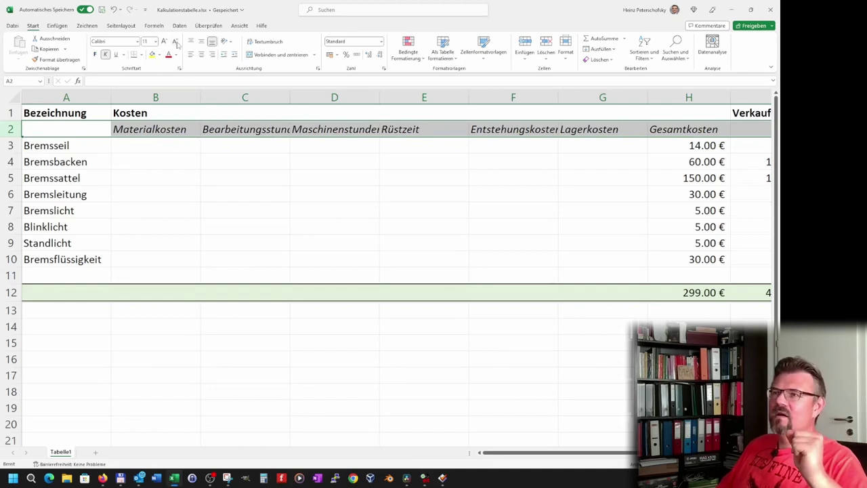
pyautogui.click(175, 41)
pyautogui.click(175, 42)
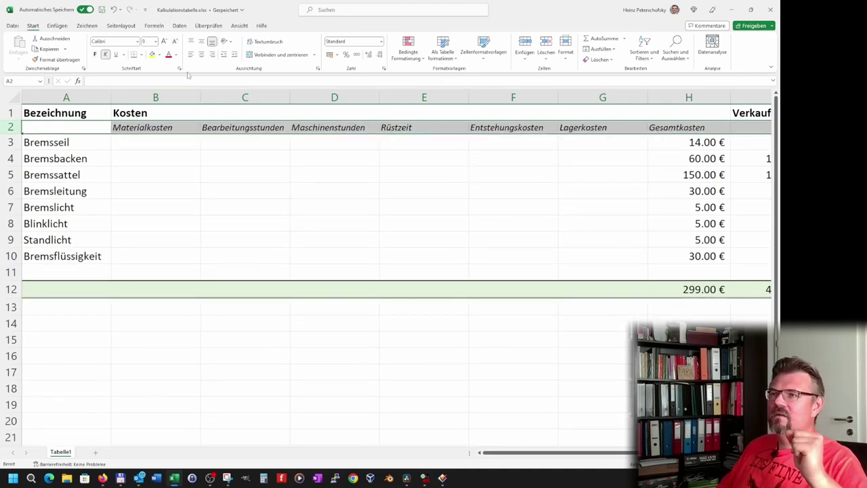
pyautogui.click(316, 221)
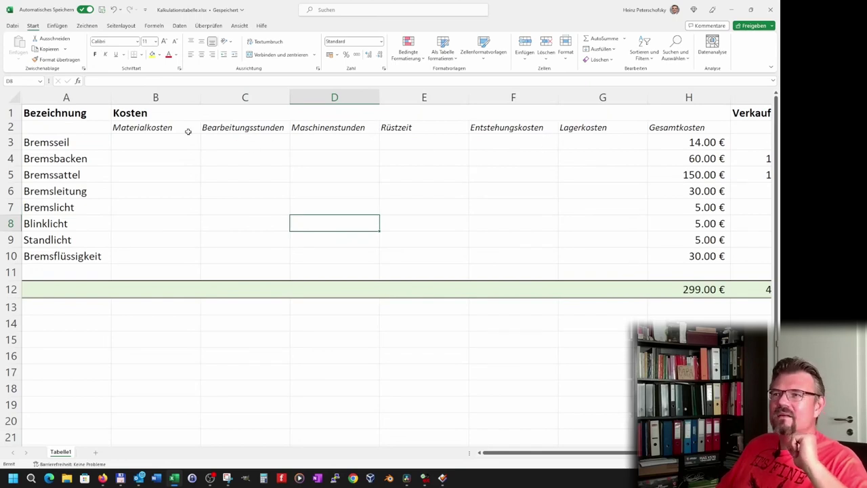
pyautogui.click(149, 129)
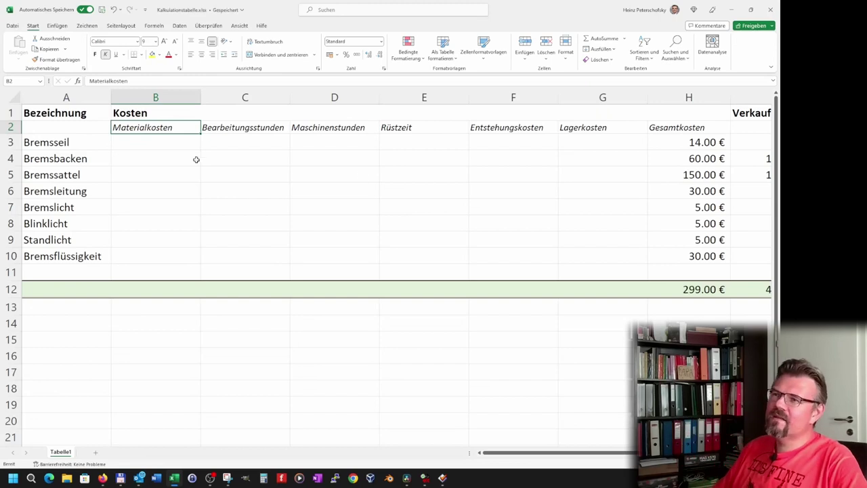
# - Double row 2's height, hyphenate B2 to Material-kosten, narrow column B and enable wrapping
pyautogui.moveTo(19, 133); pyautogui.dragTo(19, 149)
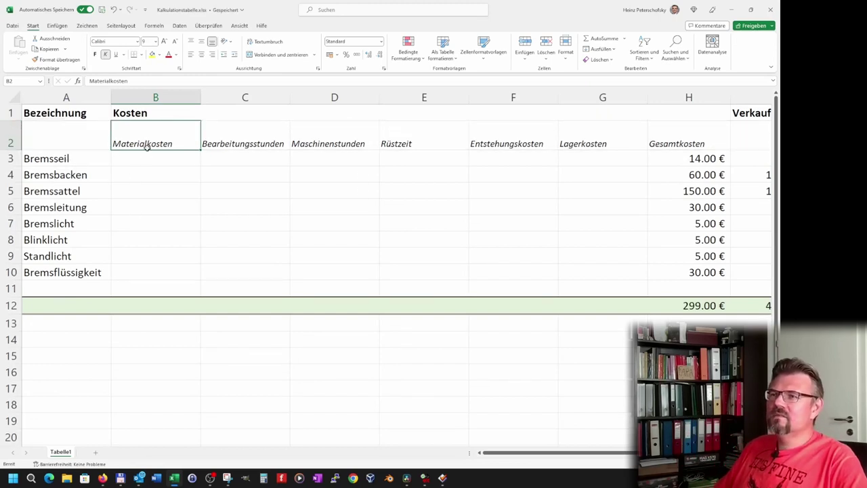
pyautogui.click(111, 81)
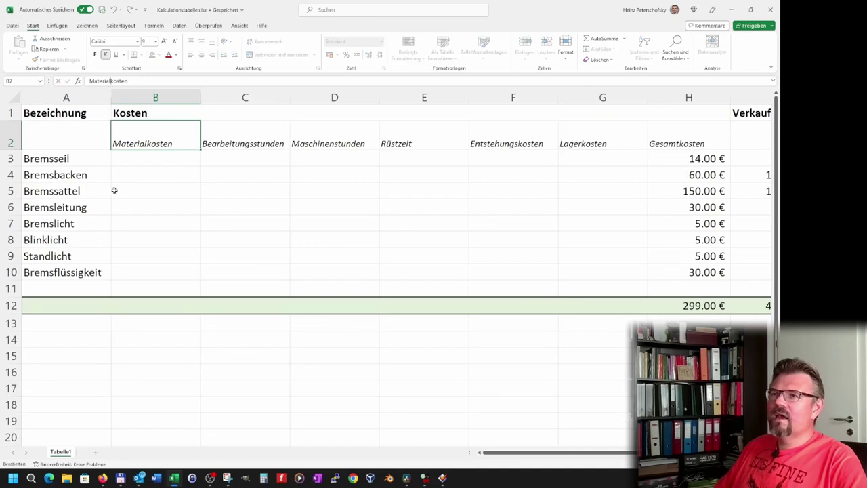
pyautogui.write('-')
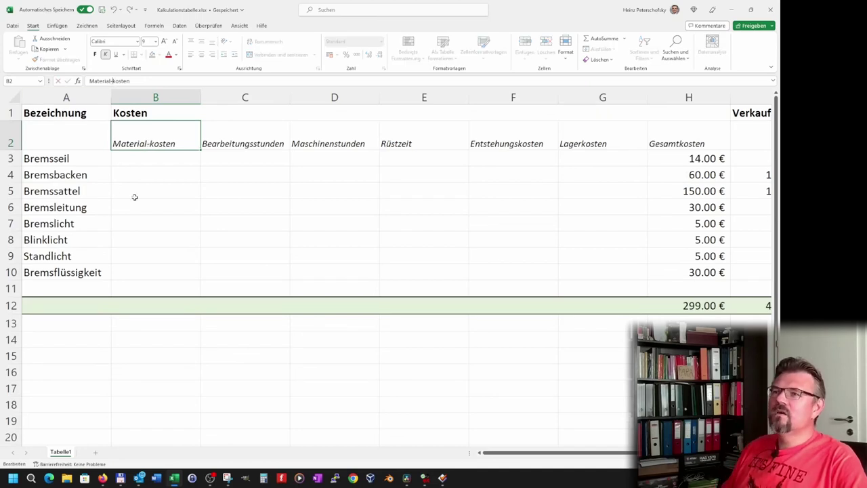
pyautogui.press('Return')
pyautogui.press('Up')
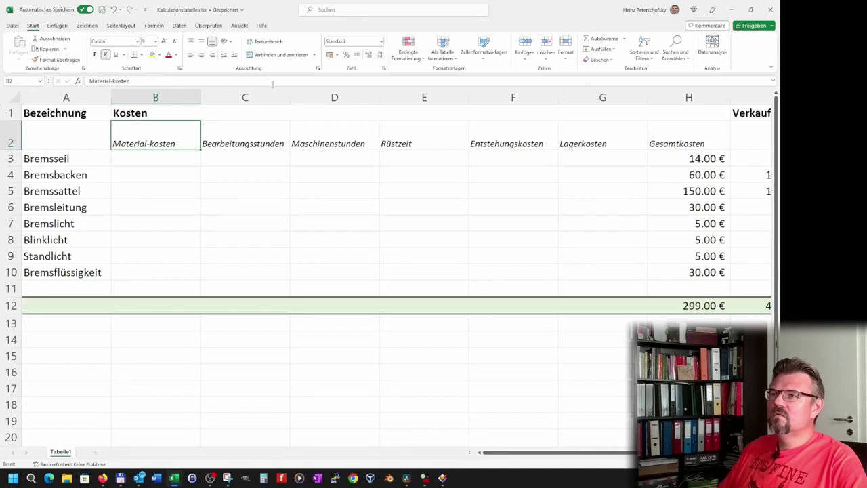
pyautogui.moveTo(198, 97); pyautogui.dragTo(165, 97)
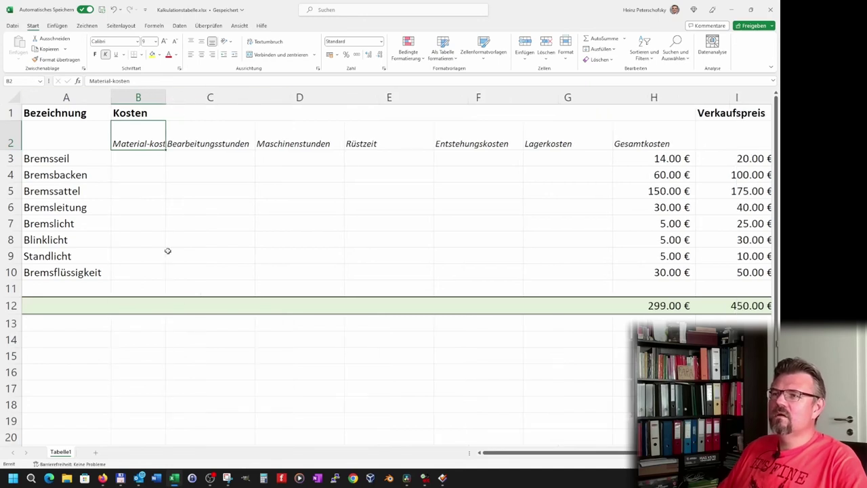
pyautogui.hotkey('alt', 'h')
pyautogui.press('w')
pyautogui.press('F2')
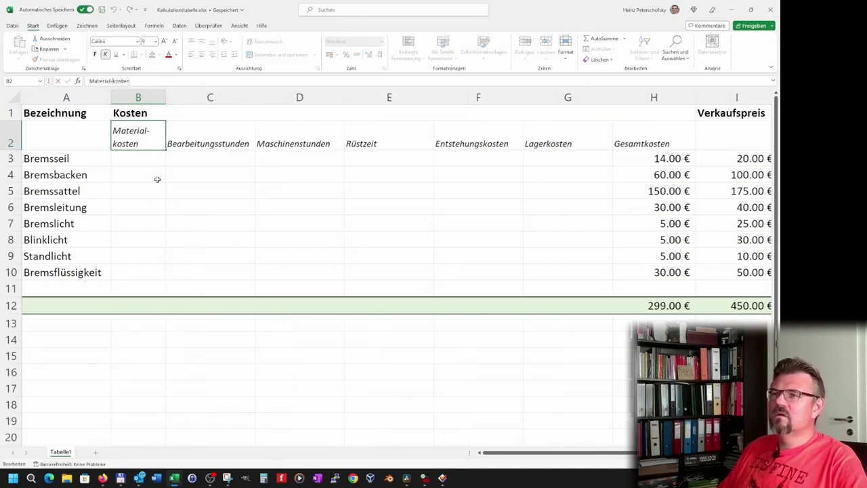
# - Insert a manual line break after 'Material-' so B2 shows two lines
pyautogui.click(147, 186)
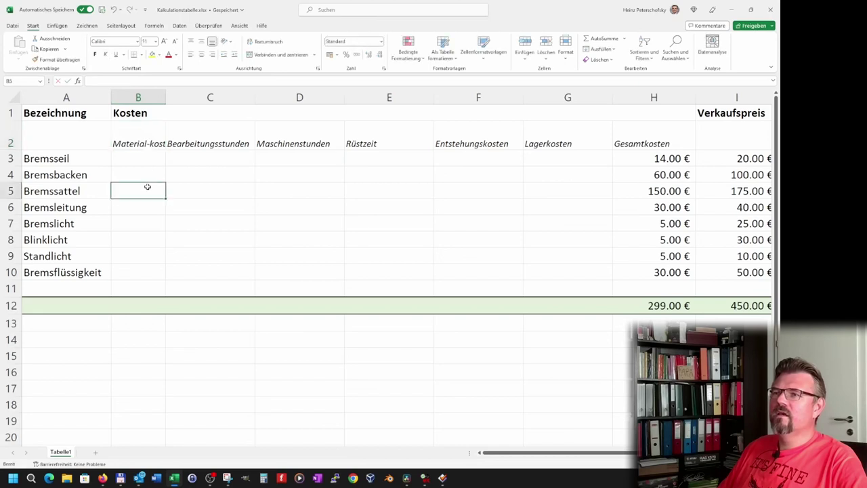
pyautogui.click(147, 140)
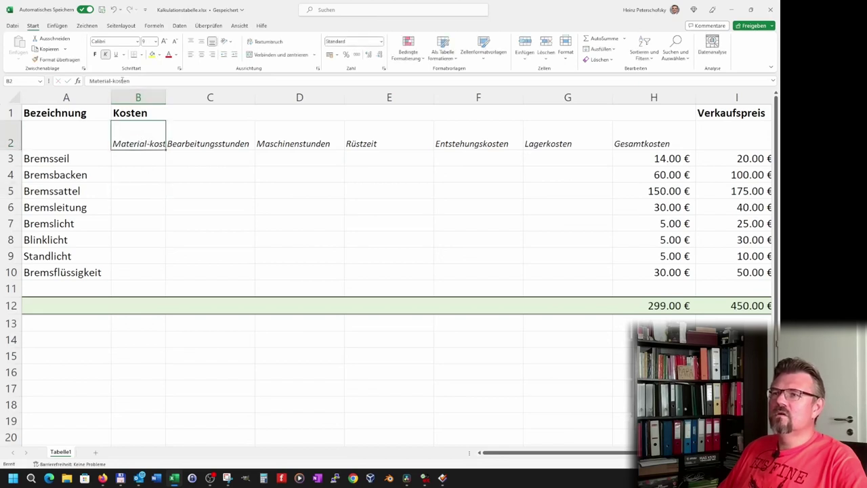
pyautogui.click(118, 81)
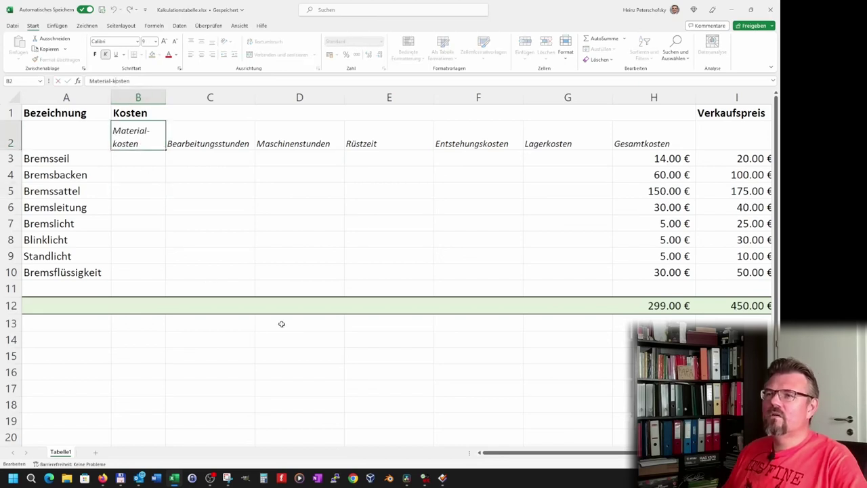
pyautogui.press('Return')
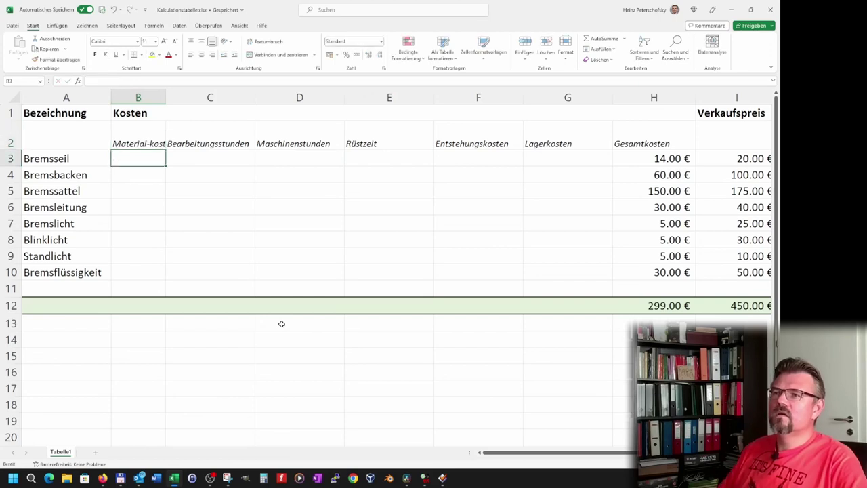
pyautogui.click(140, 146)
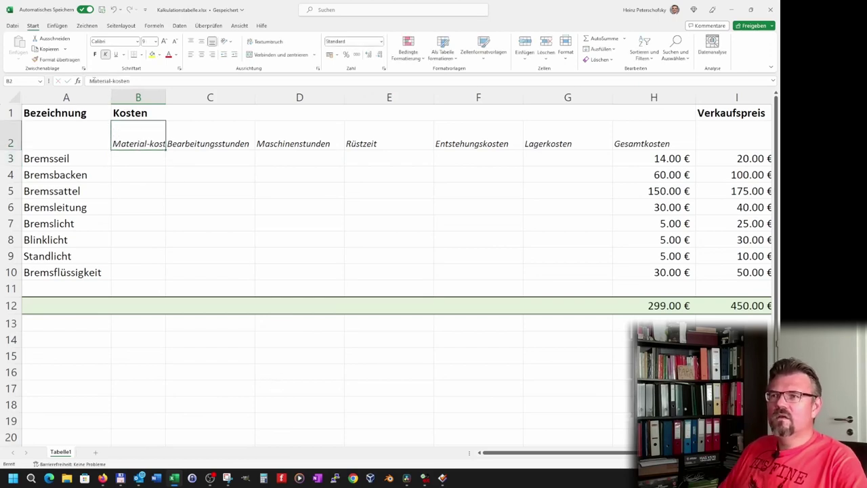
pyautogui.click(114, 82)
pyautogui.press('Return')
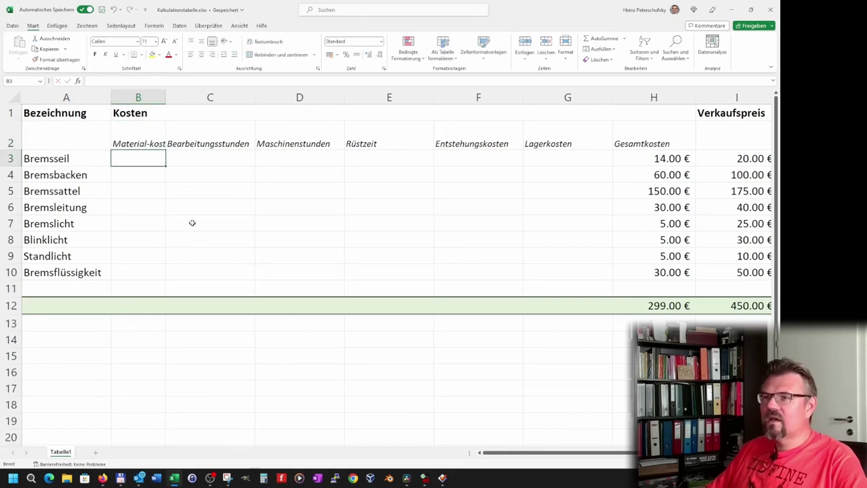
pyautogui.press('Up')
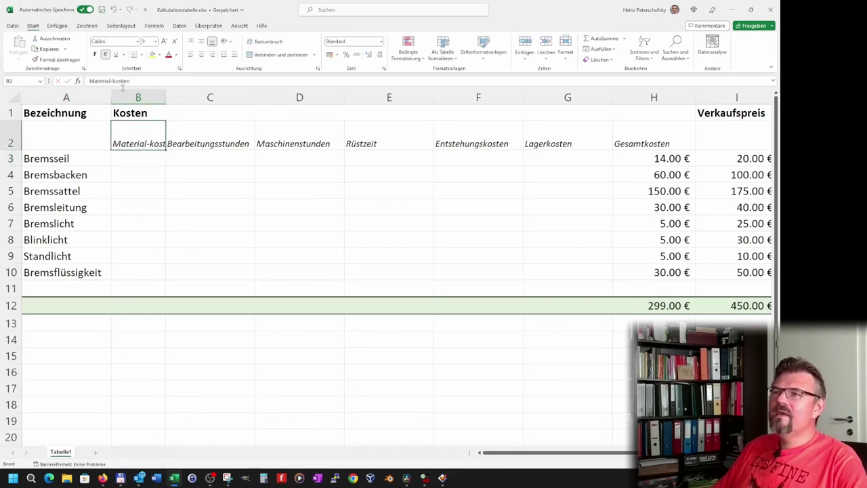
pyautogui.click(114, 81)
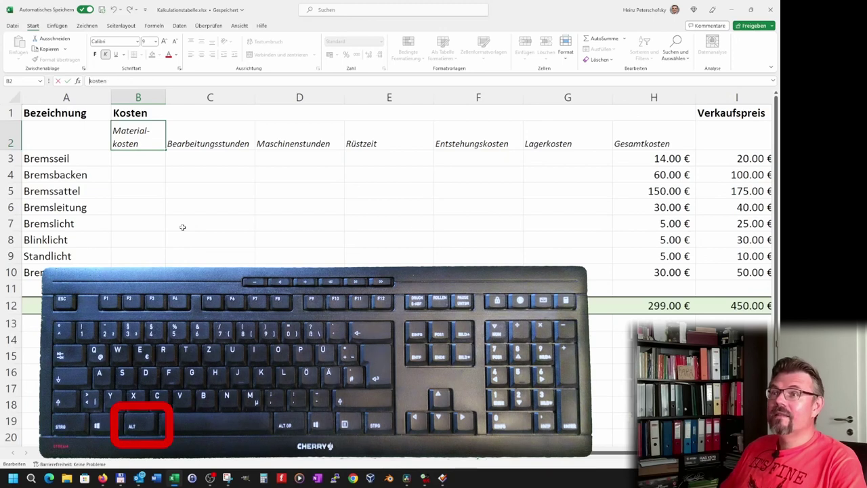
pyautogui.hotkey('alt', 'Return')
pyautogui.press('Return')
pyautogui.press('Up')
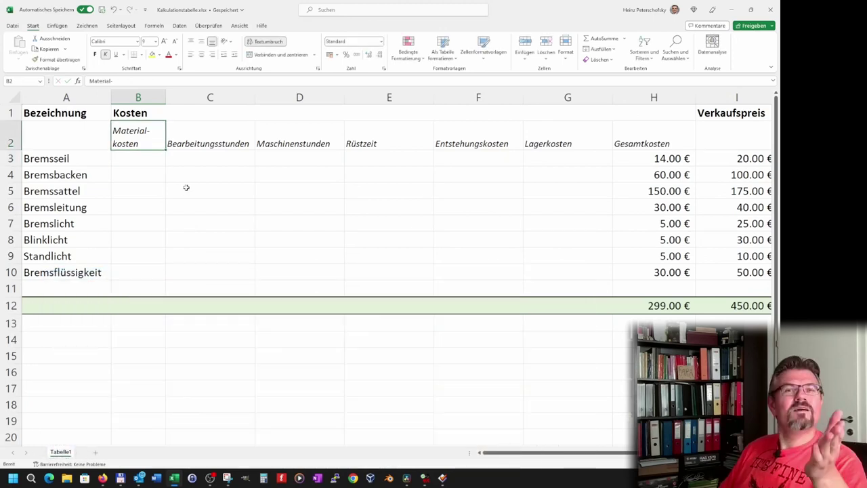
pyautogui.click(207, 136)
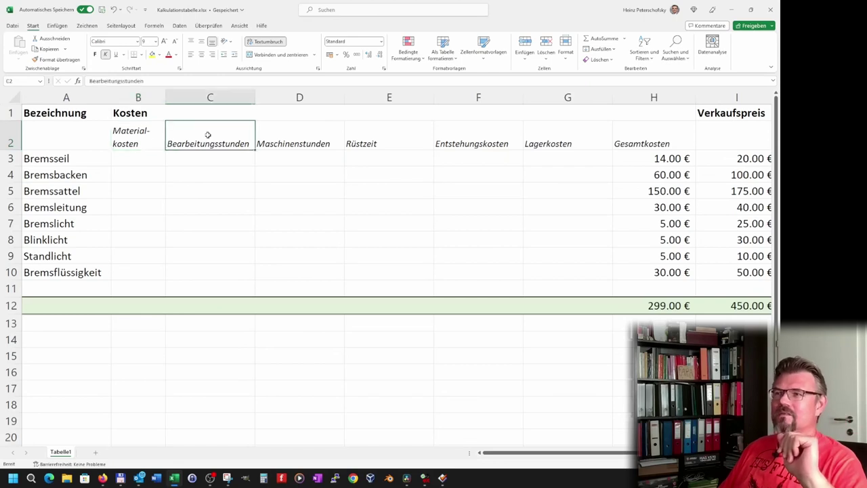
# - Widen columns B through H to one equal width
pyautogui.click(144, 137)
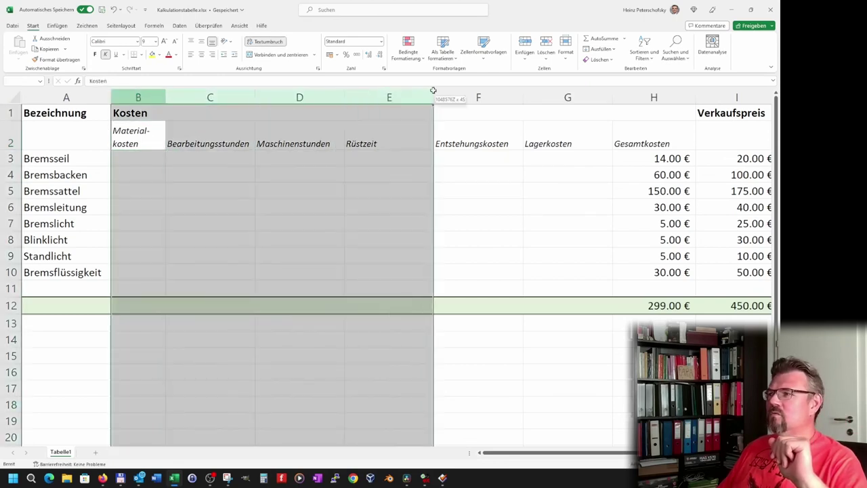
pyautogui.moveTo(138, 97); pyautogui.dragTo(654, 97)
pyautogui.moveTo(166, 97); pyautogui.dragTo(173, 97)
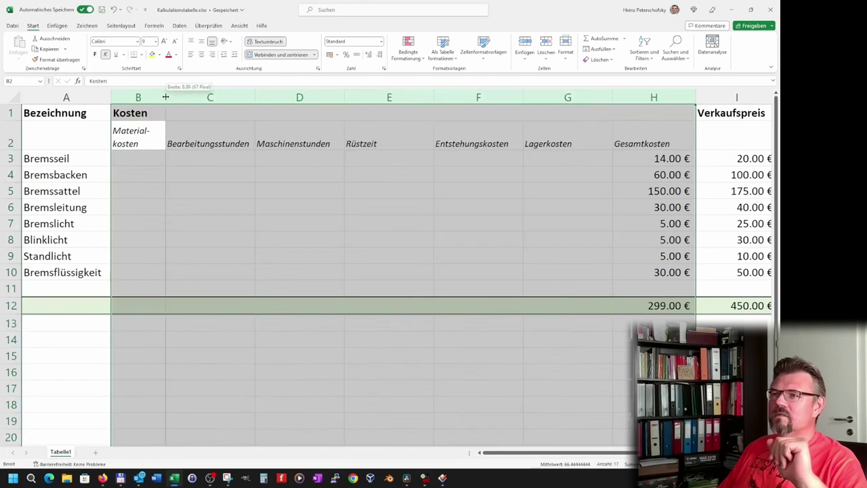
pyautogui.click(212, 243)
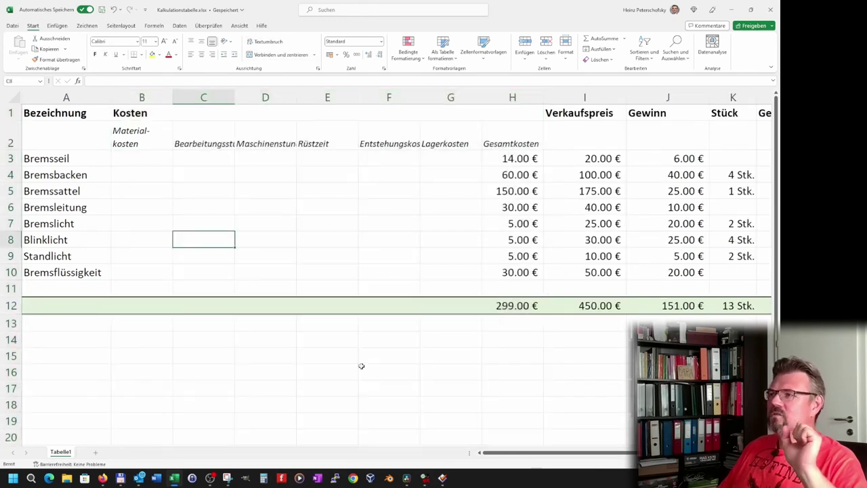
# - Split the C2, D2 and F2 headings into Bearbeitungs-/stunden, Maschinen-/stunden and Entstehungs-/kosten
pyautogui.click(212, 145)
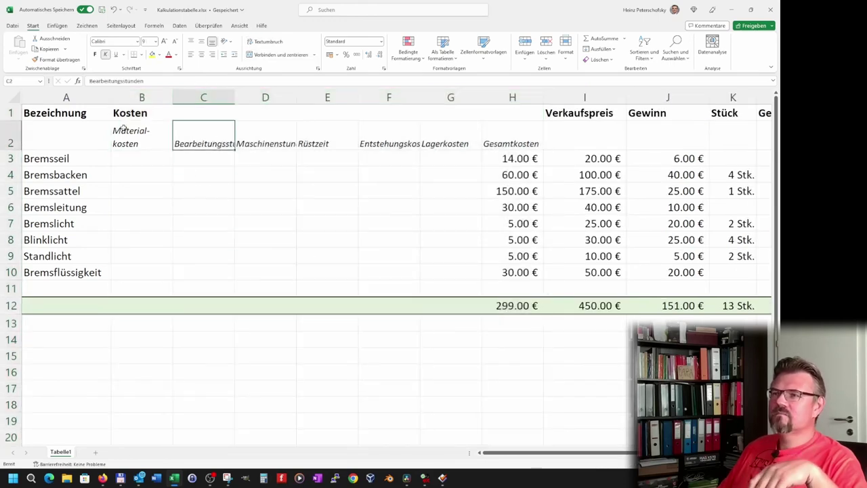
pyautogui.click(121, 81)
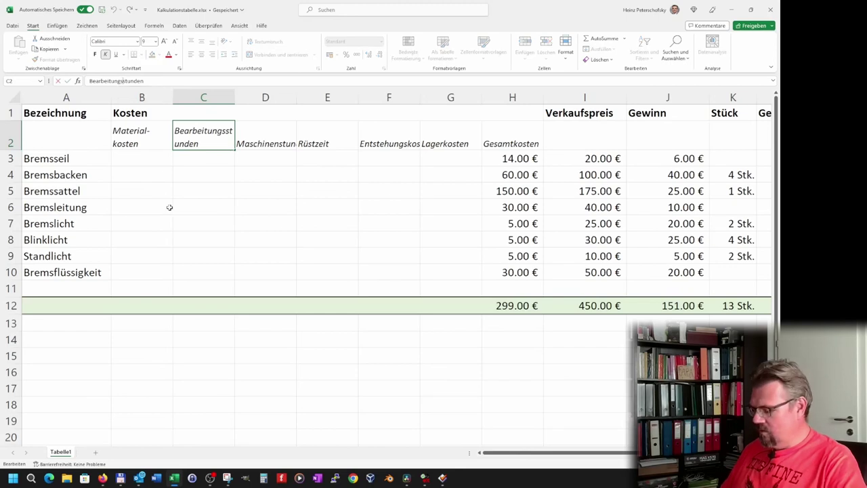
pyautogui.write('-')
pyautogui.press('Return')
pyautogui.press('Up')
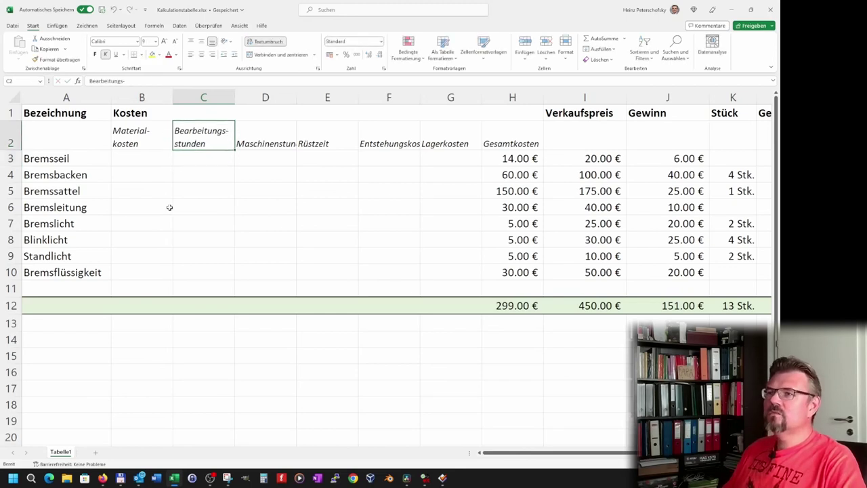
pyautogui.press('Right')
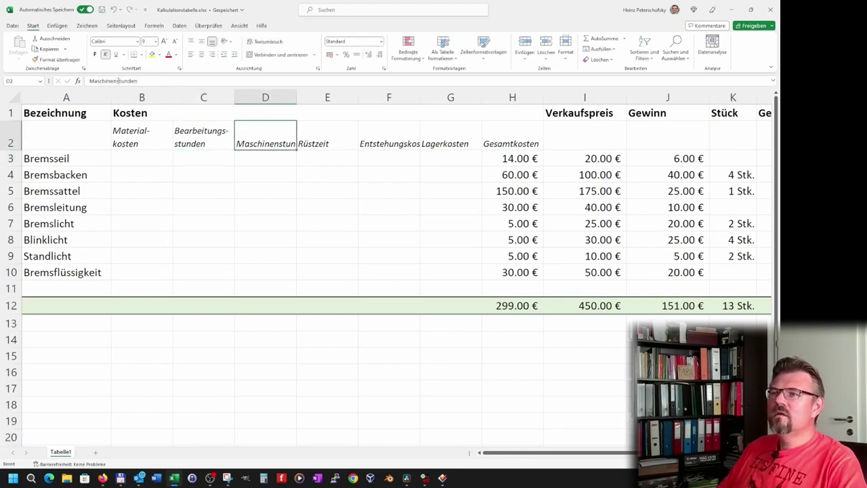
pyautogui.click(116, 81)
pyautogui.write('-')
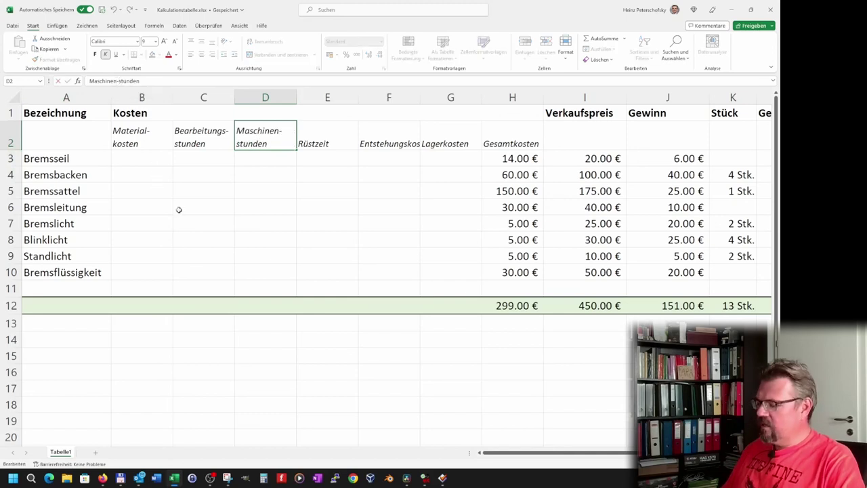
pyautogui.hotkey('alt', 'Return')
pyautogui.click(339, 140)
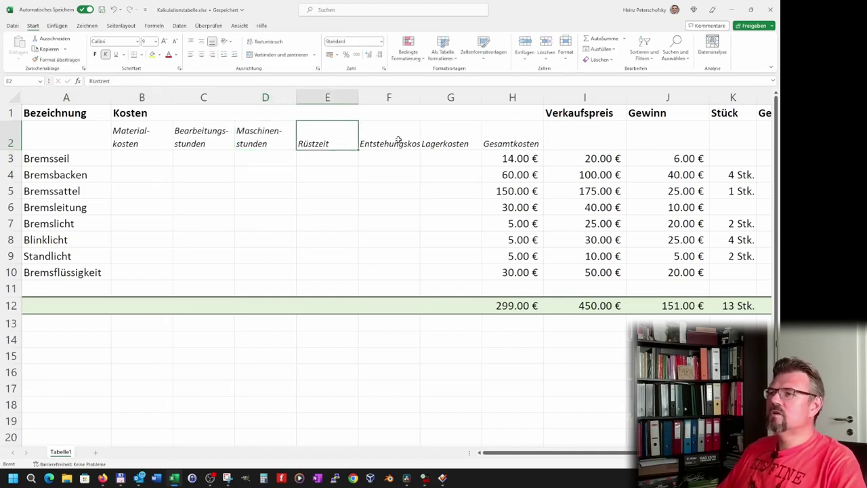
pyautogui.click(397, 141)
pyautogui.click(123, 81)
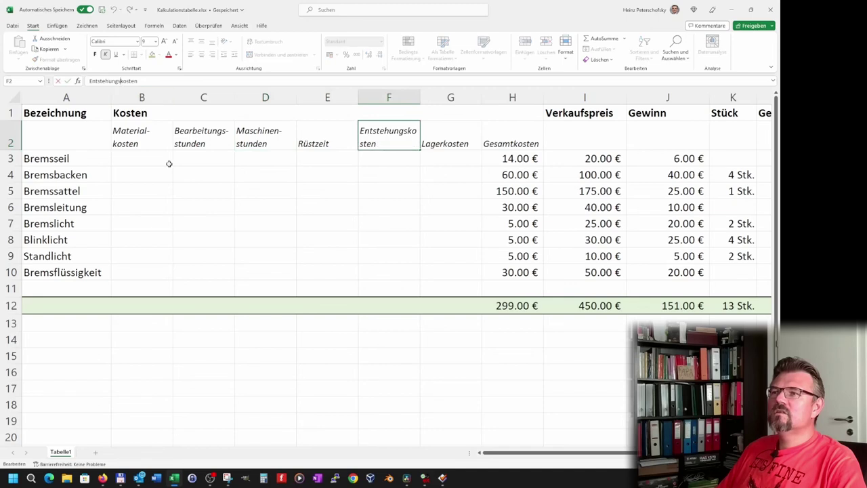
pyautogui.write('-')
pyautogui.hotkey('alt', 'Return')
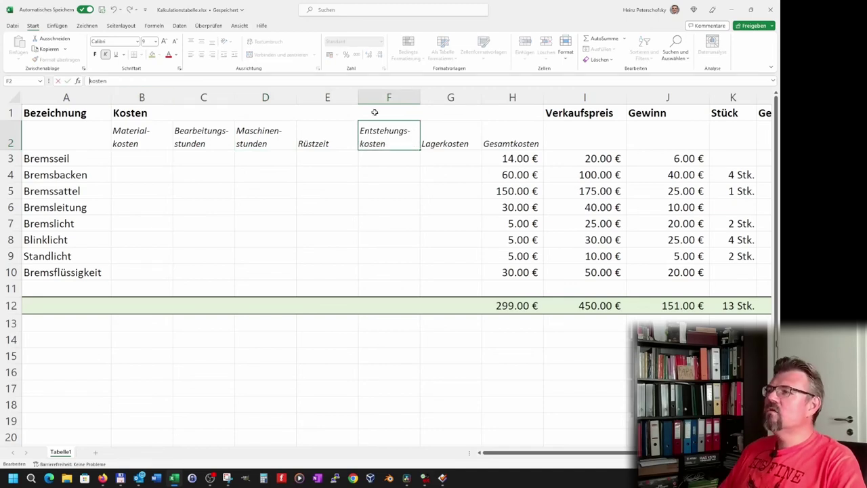
pyautogui.click(471, 139)
# - Split the G2 and H2 headings into Lager-/kosten and Gesamt-/kosten on two lines
pyautogui.press('Right')
pyautogui.press('Left')
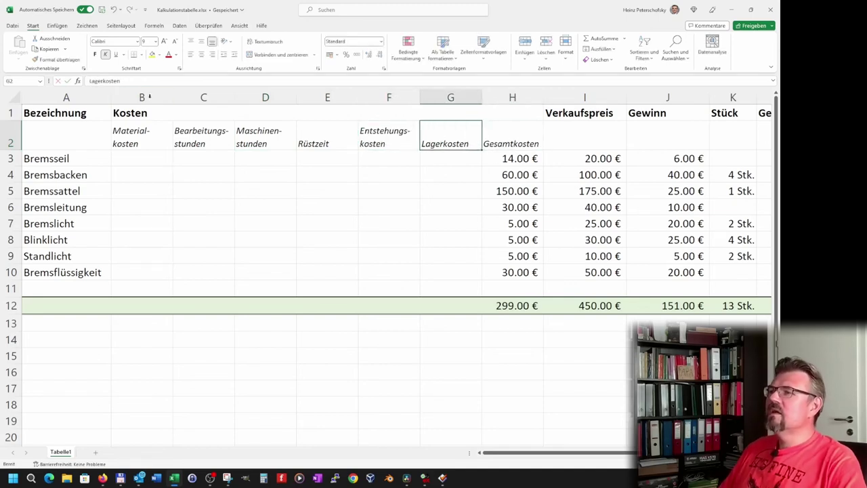
pyautogui.click(104, 80)
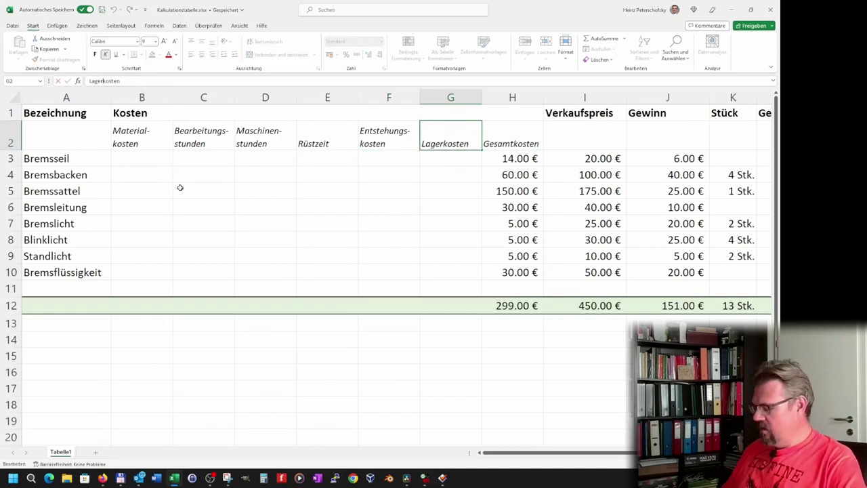
pyautogui.write('-')
pyautogui.hotkey('alt', 'Return')
pyautogui.press('Tab')
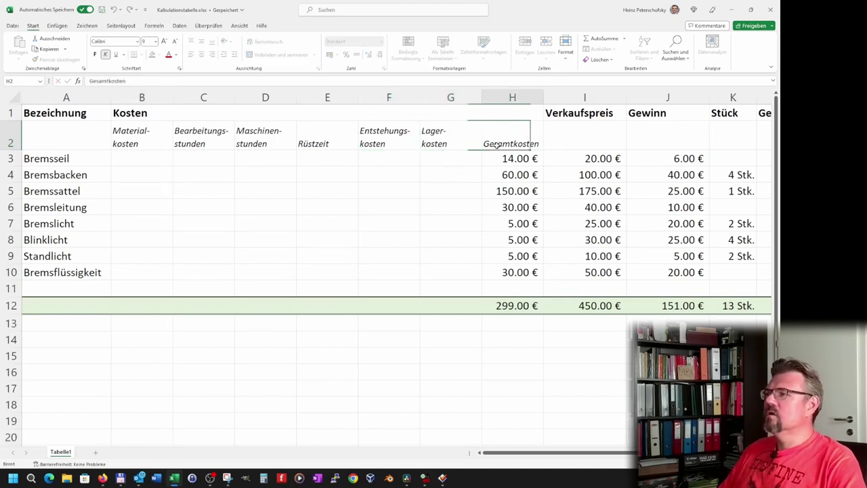
pyautogui.click(109, 80)
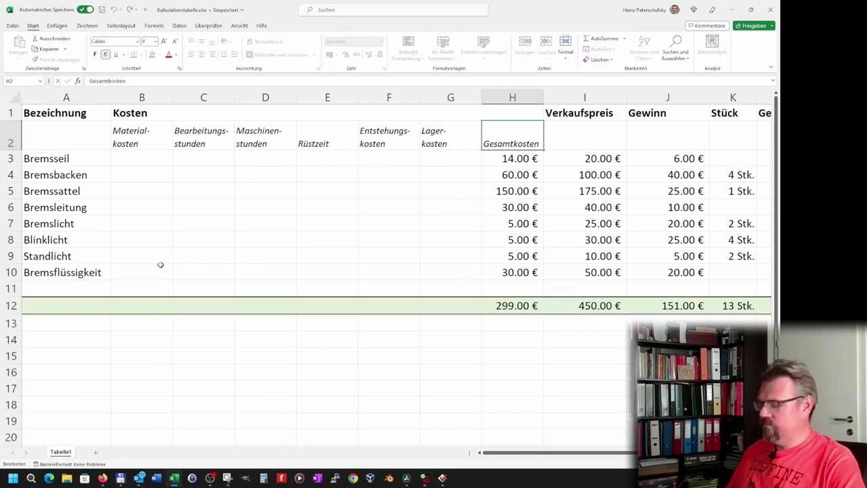
pyautogui.write('-')
pyautogui.hotkey('alt', 'Return')
pyautogui.click(329, 175)
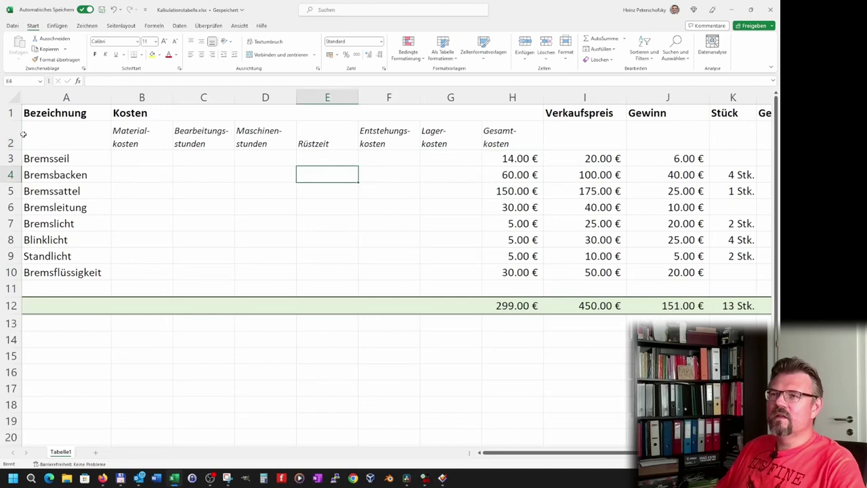
pyautogui.click(11, 142)
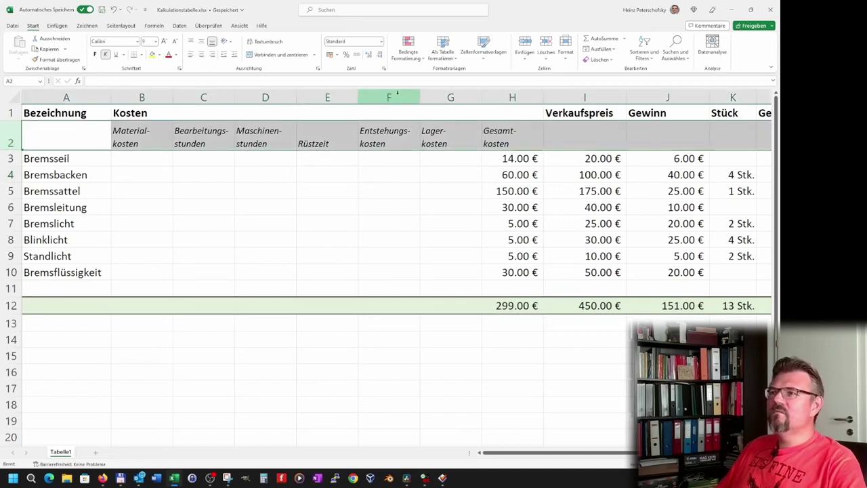
# - Centre the row 2 headings horizontally and vertically in their cells
pyautogui.click(202, 55)
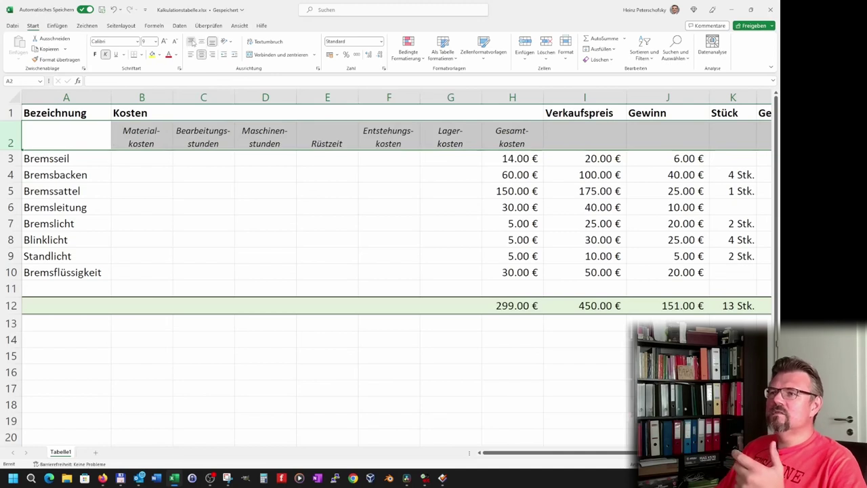
pyautogui.click(191, 41)
pyautogui.click(213, 42)
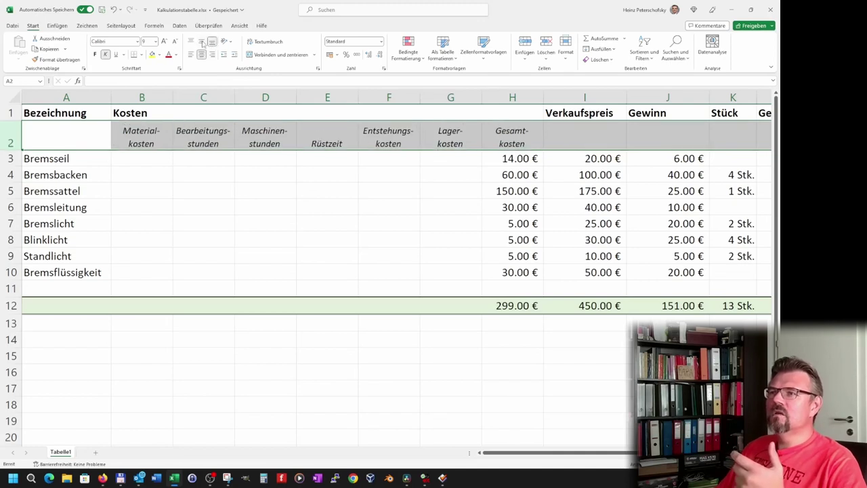
pyautogui.click(202, 42)
pyautogui.click(298, 241)
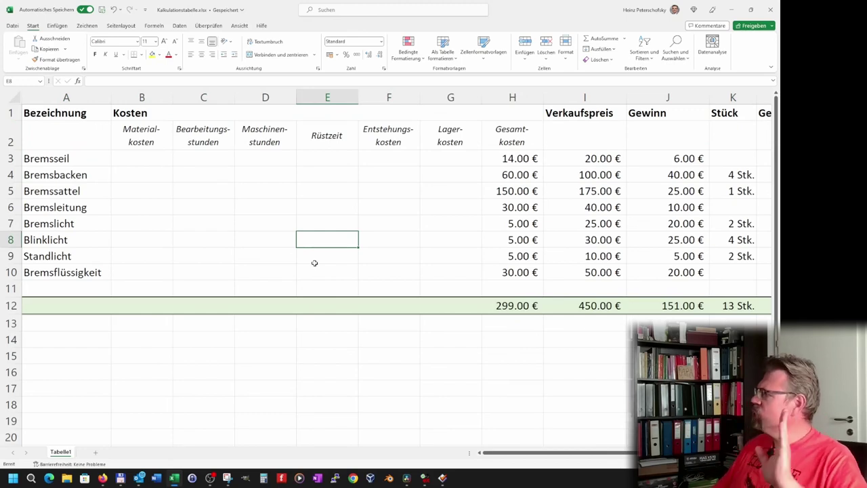
# - Select Bremsseil's material cost cell B3 in the Materialkosten column
pyautogui.click(154, 164)
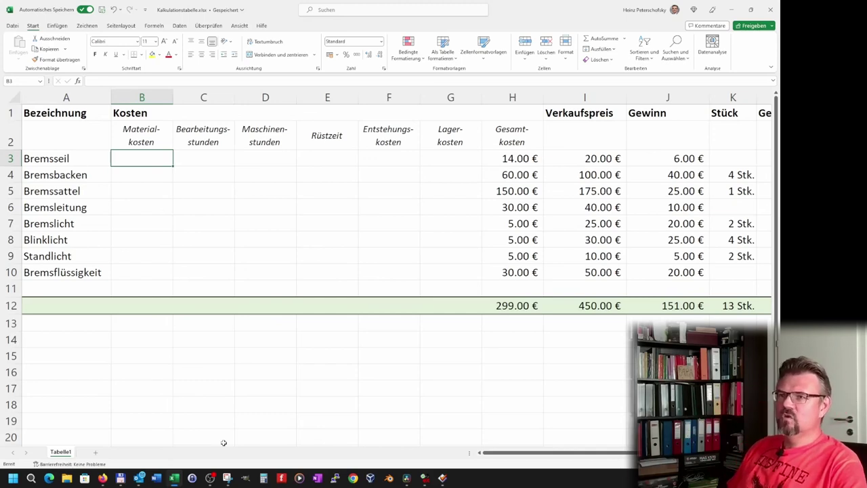
pyautogui.press('Down')
pyautogui.press('Down')
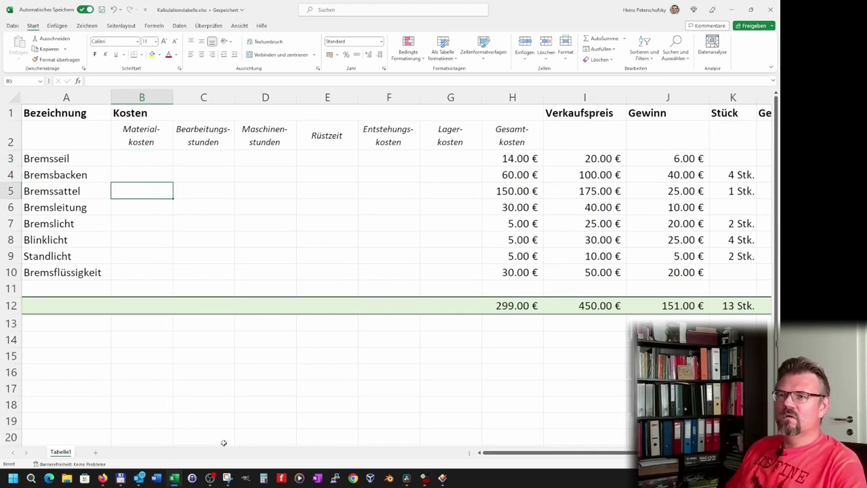
pyautogui.press('Down')
pyautogui.press('Down')
pyautogui.press('Up')
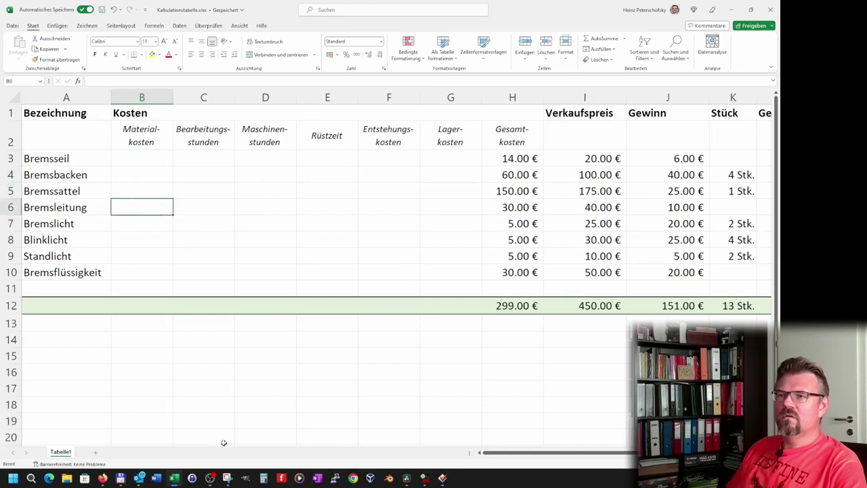
pyautogui.press('Up')
pyautogui.press('Up')
pyautogui.press('Down')
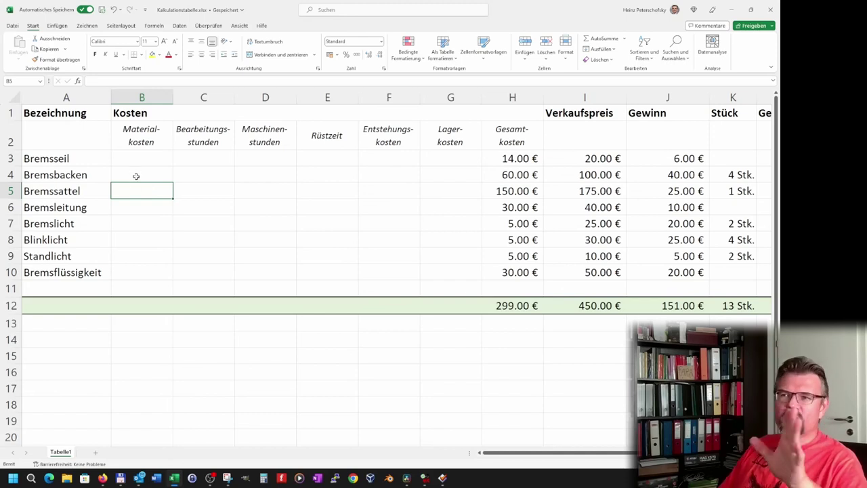
pyautogui.click(142, 156)
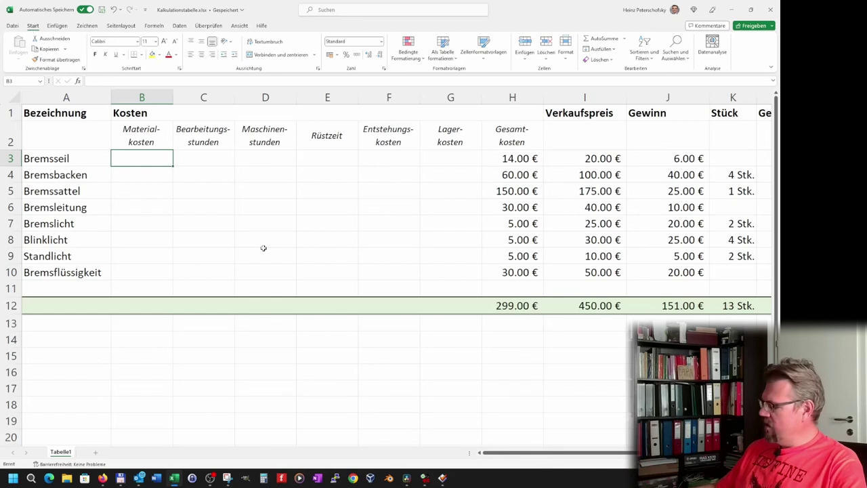
# - Enter 13 as Bremsseil's material cost and copy column H's euro format onto B3:B10
pyautogui.write('4')
pyautogui.press('BackSpace')
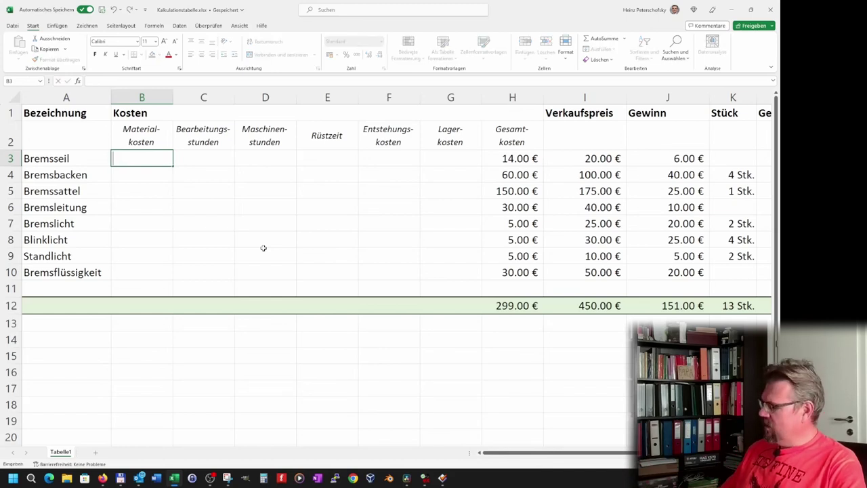
pyautogui.hotkey('ctrl', 'Return')
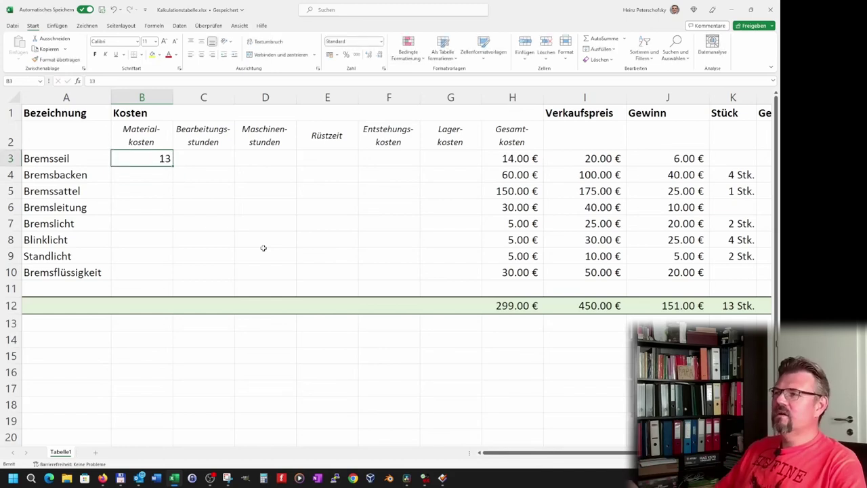
pyautogui.moveTo(523, 158); pyautogui.dragTo(523, 288)
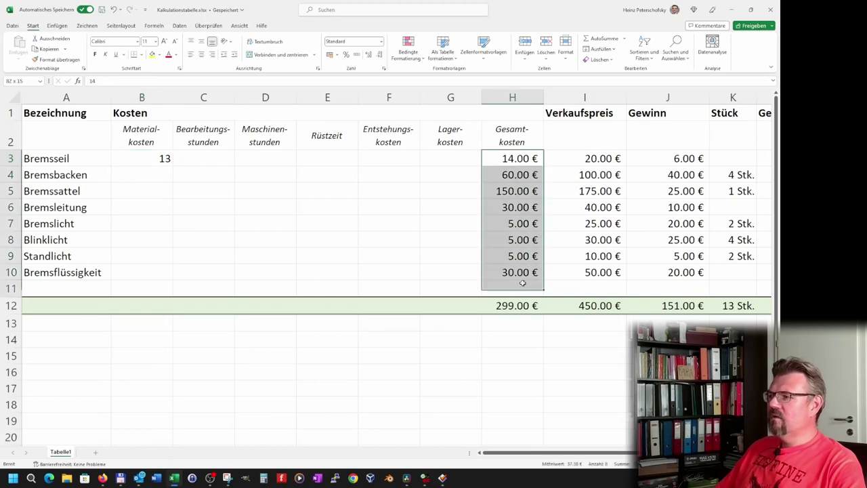
pyautogui.click(51, 60)
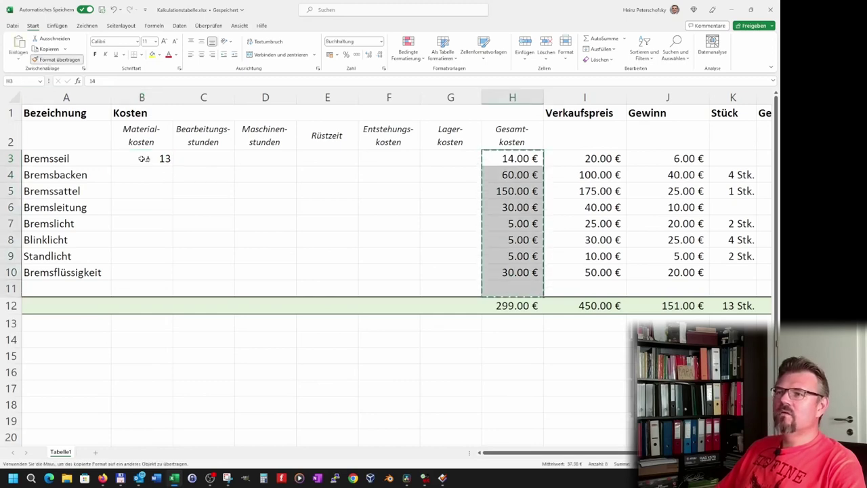
pyautogui.moveTo(142, 158); pyautogui.dragTo(141, 272)
pyautogui.click(204, 224)
# - Enter 0 for Bremsseil's processing hours, machine hours and setup time in C3:E3
pyautogui.click(213, 162)
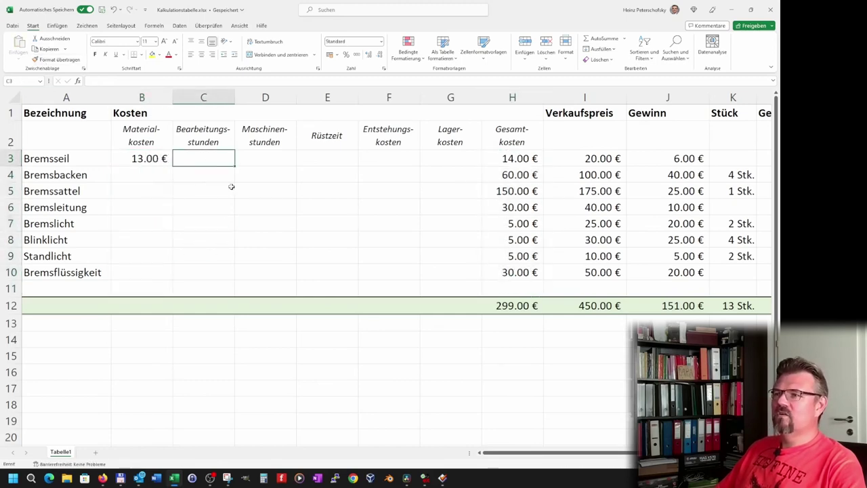
pyautogui.click(338, 158)
pyautogui.click(228, 162)
pyautogui.write('0')
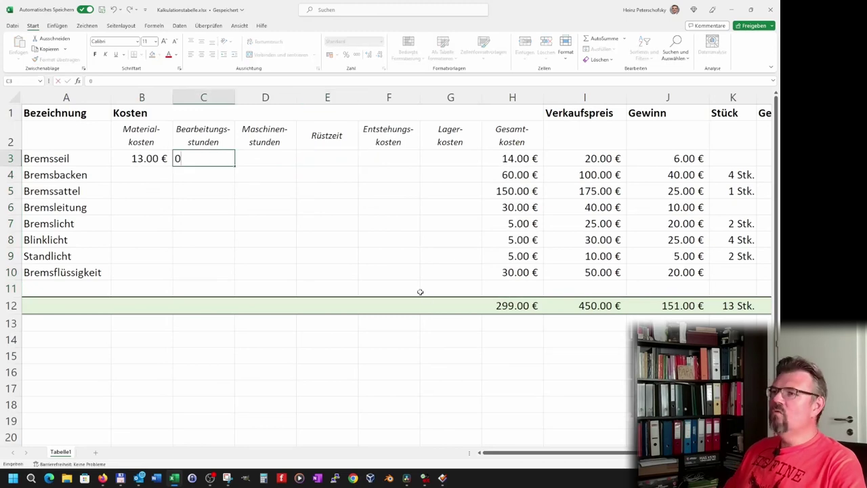
pyautogui.press('Tab')
pyautogui.press('Tab')
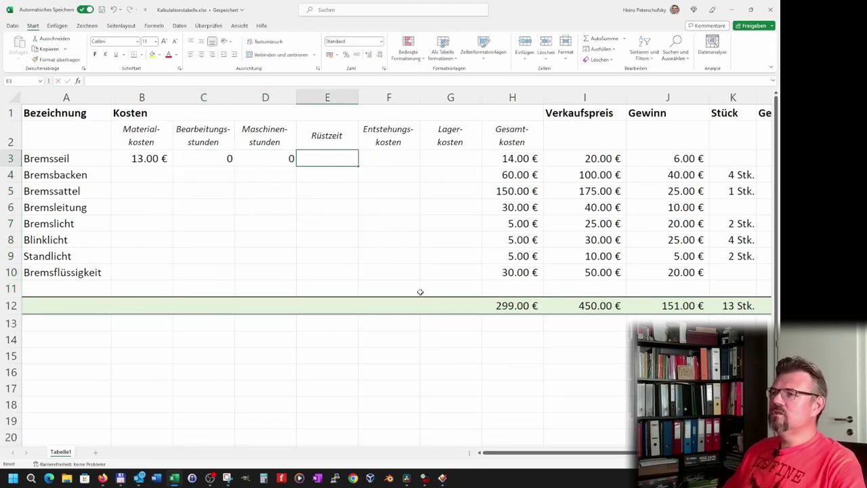
pyautogui.write('0')
pyautogui.press('Tab')
pyautogui.hotkey('shift', 'Tab')
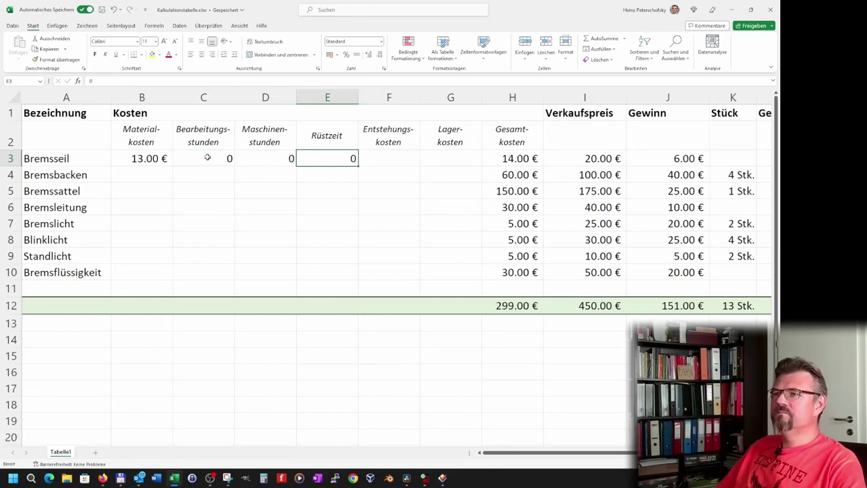
pyautogui.moveTo(199, 157); pyautogui.dragTo(348, 159)
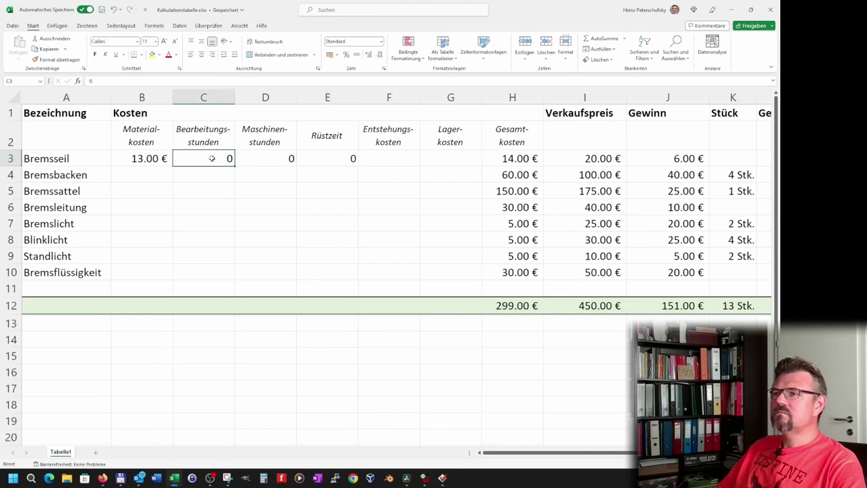
pyautogui.click(229, 241)
pyautogui.click(204, 165)
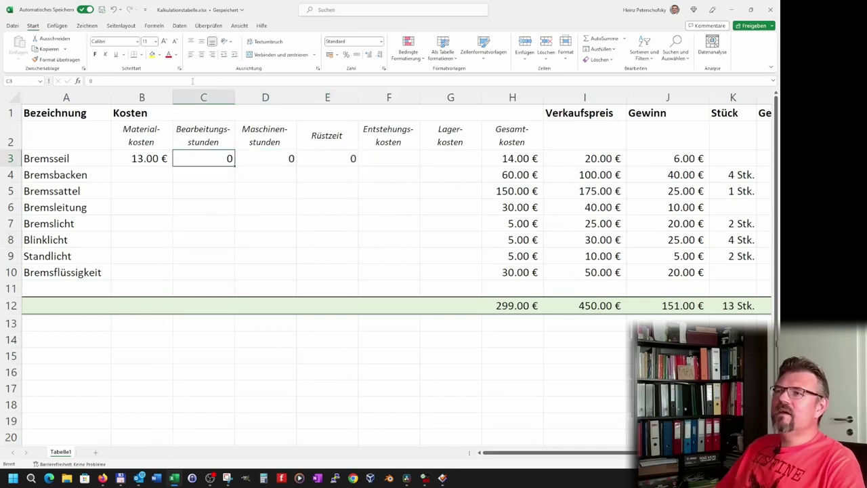
# - Give Bremsseil's processing hours in C3 the custom number format 0.0 "h"
pyautogui.click(381, 41)
pyautogui.click(366, 268)
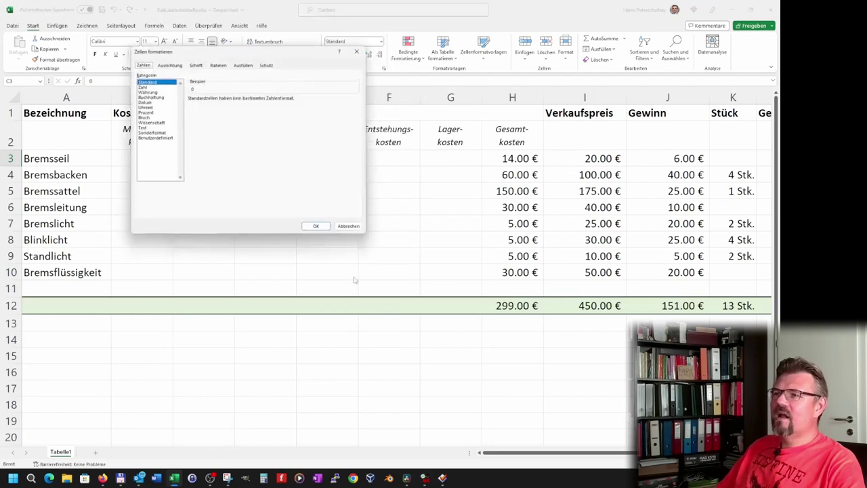
pyautogui.click(156, 138)
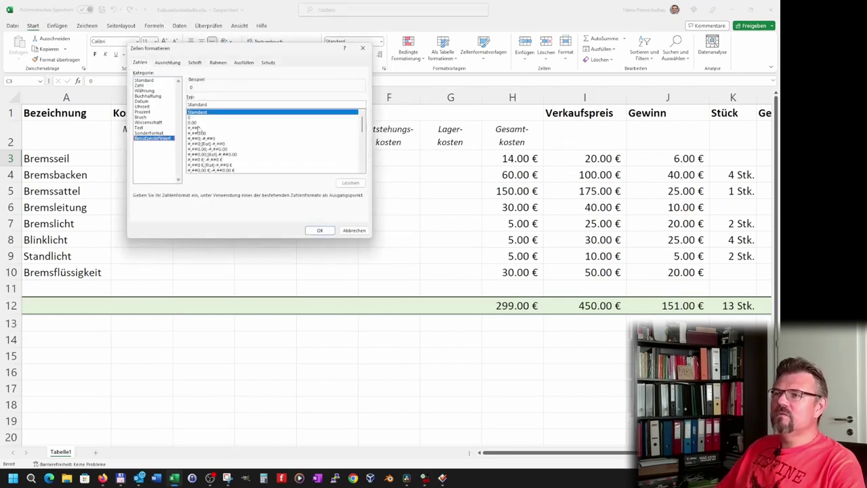
pyautogui.click(197, 125)
pyautogui.press('BackSpace')
pyautogui.write('"h"')
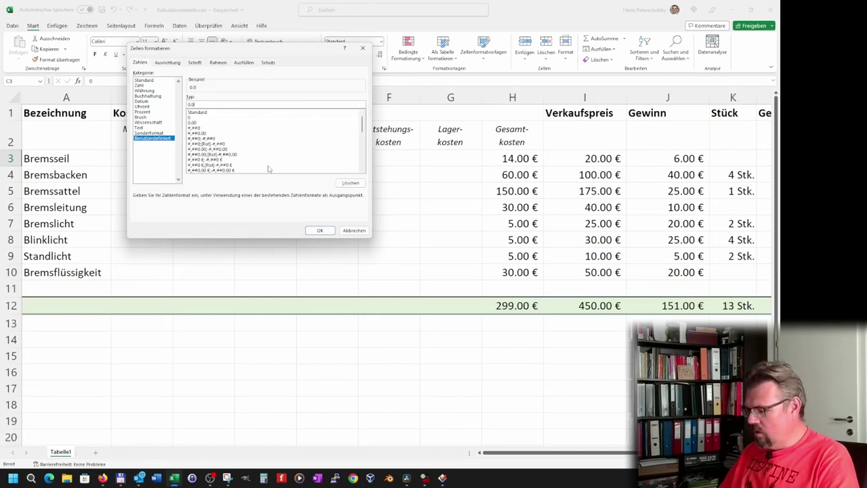
pyautogui.press('Return')
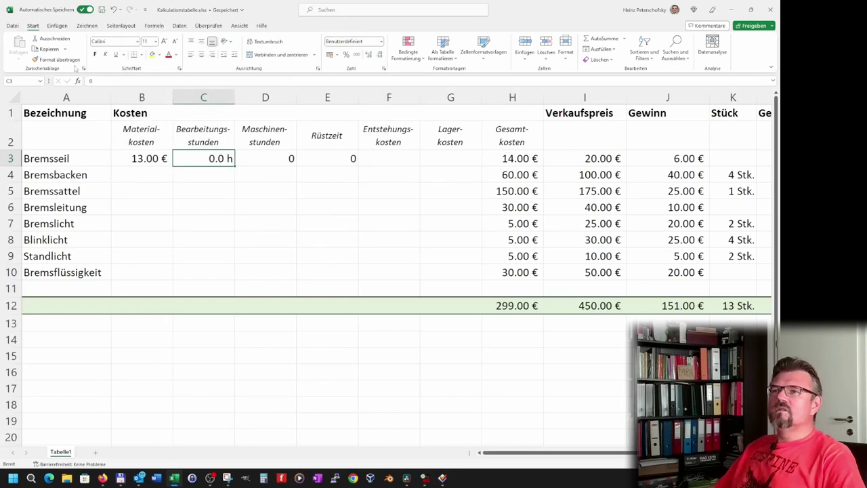
# - Copy C3's 0.0 h format onto the machine hours and setup time cells D3:E3
pyautogui.click(75, 59)
pyautogui.moveTo(277, 161); pyautogui.dragTo(321, 158)
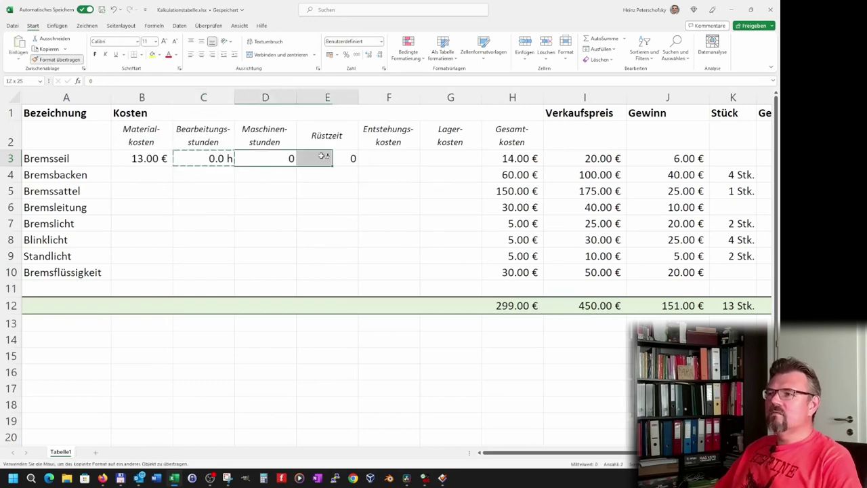
pyautogui.click(333, 220)
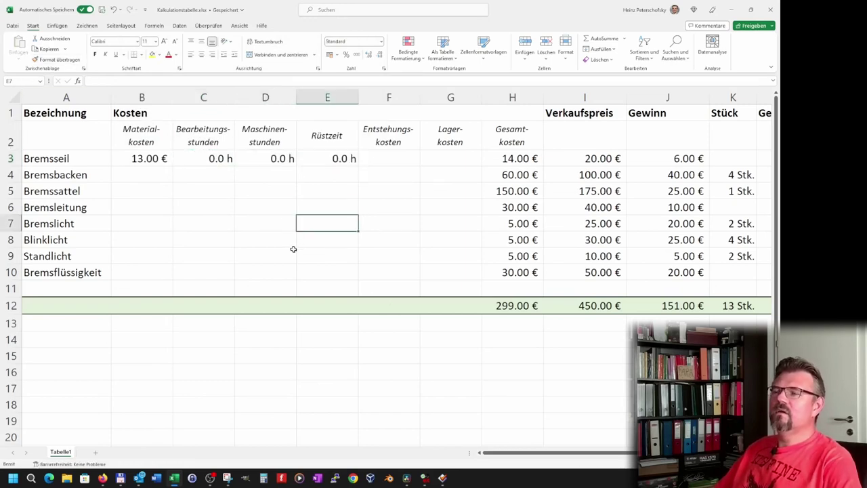
pyautogui.click(390, 161)
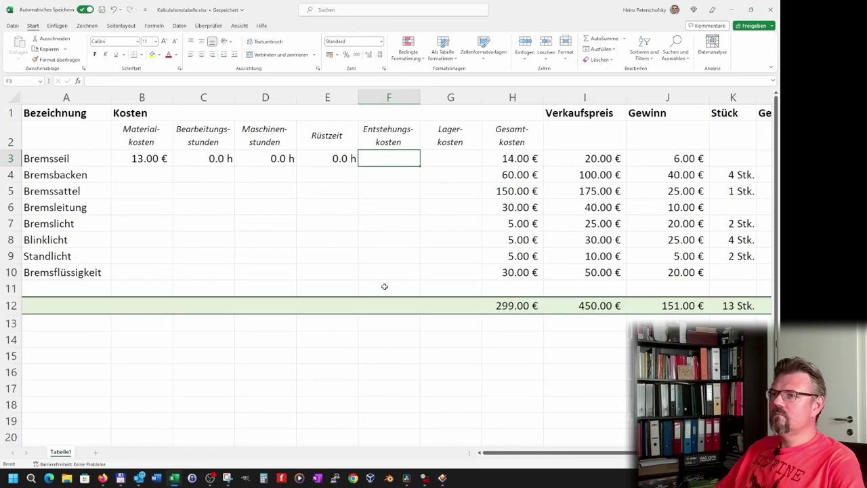
# - Enter 0.2 processing hours in C3 and 2 storage costs in G3 for Bremsseil
pyautogui.click(218, 157)
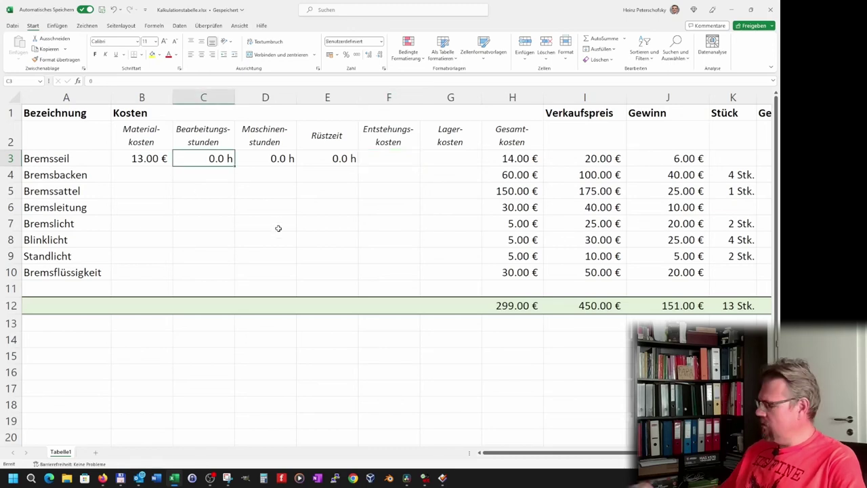
pyautogui.write('0.2')
pyautogui.press('Return')
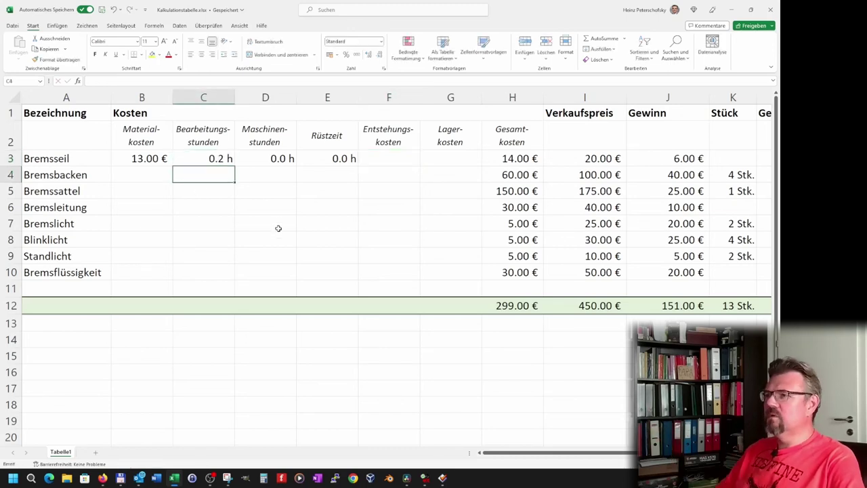
pyautogui.press('Up')
pyautogui.press('Right')
pyautogui.press('Right')
pyautogui.press('Left')
pyautogui.press('Right')
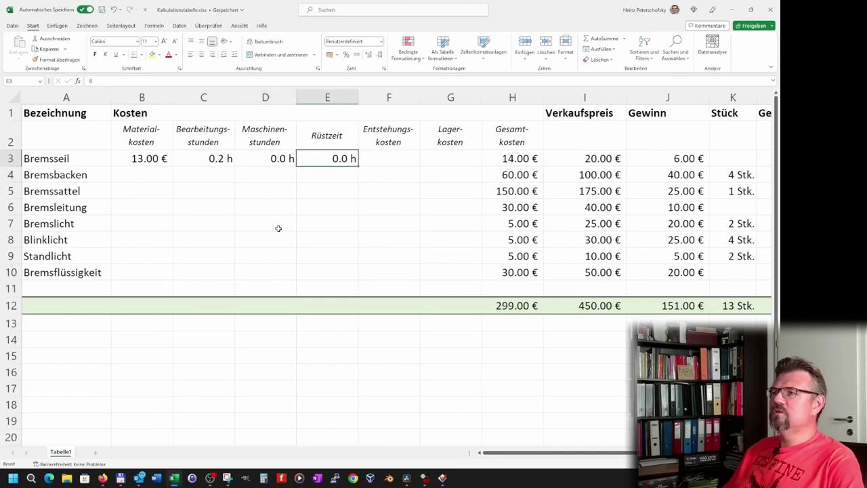
pyautogui.press('Right')
pyautogui.press('Right')
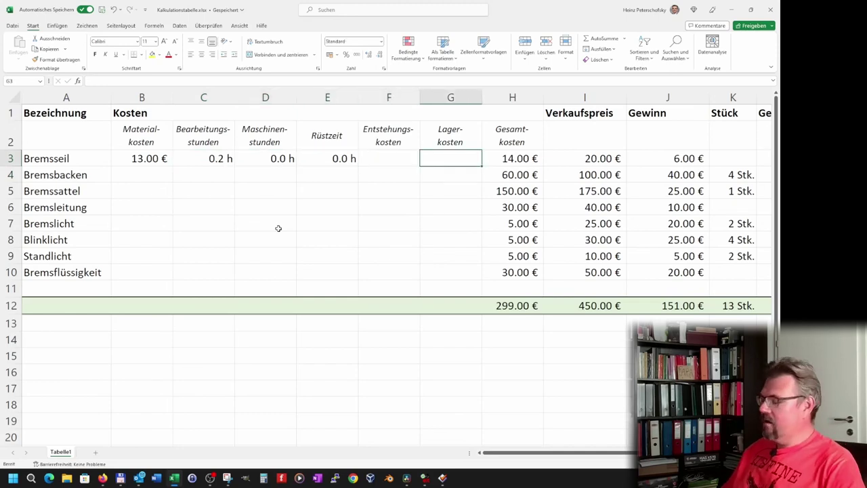
pyautogui.write('2')
pyautogui.press('Return')
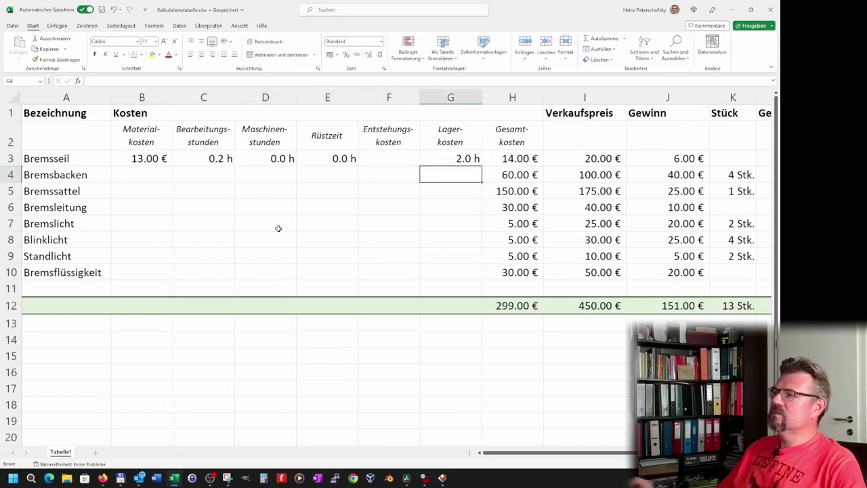
# - Copy the euro currency format from total costs H3:H11 onto production and storage costs F3:G11
pyautogui.click(537, 158)
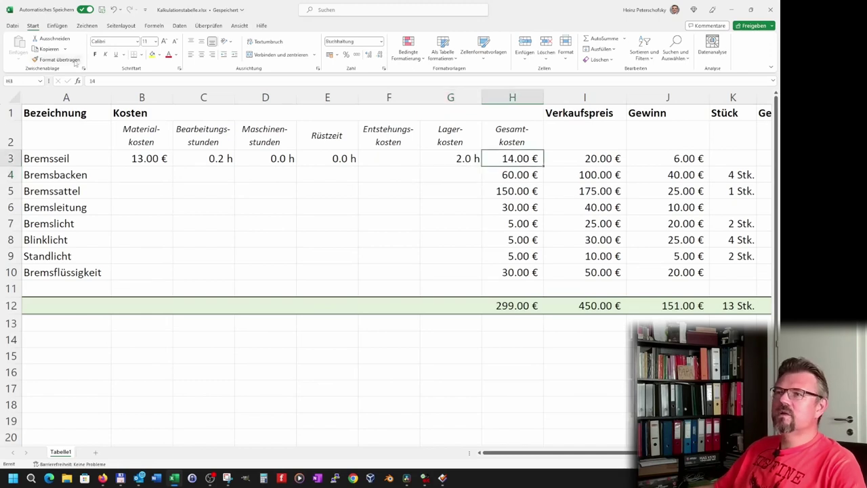
pyautogui.click(76, 63)
pyautogui.press('Escape')
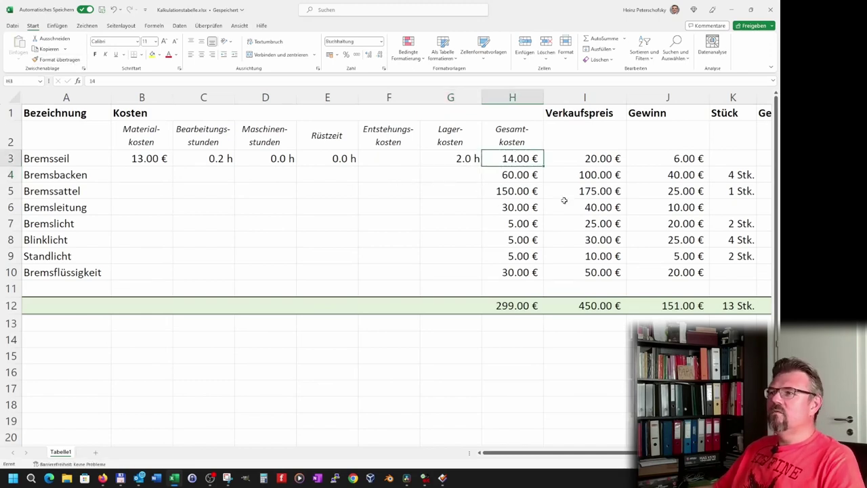
pyautogui.moveTo(509, 158); pyautogui.dragTo(515, 282)
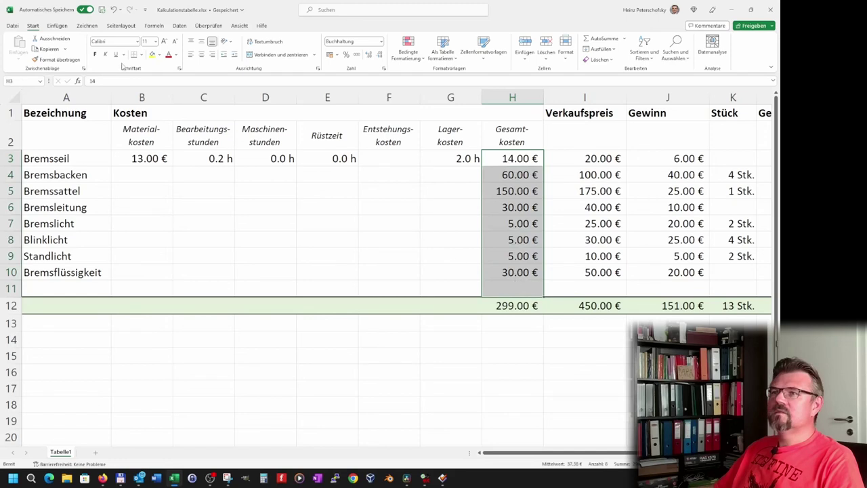
pyautogui.click(44, 59)
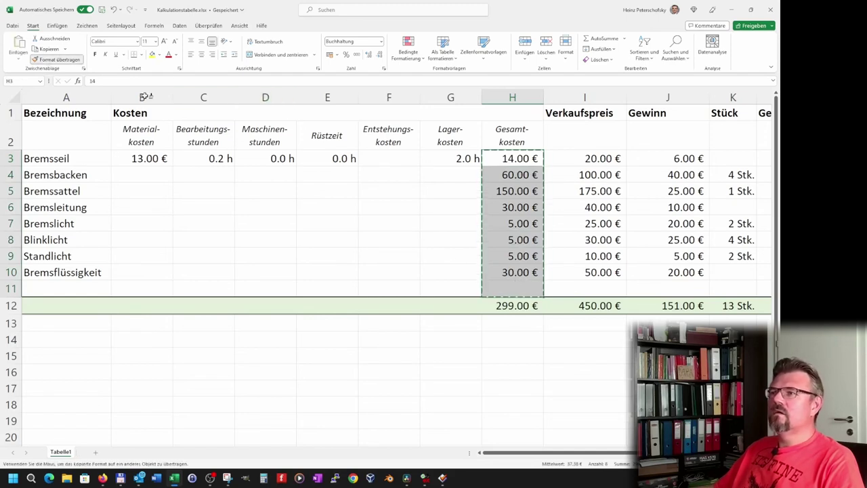
pyautogui.moveTo(376, 153); pyautogui.dragTo(459, 282)
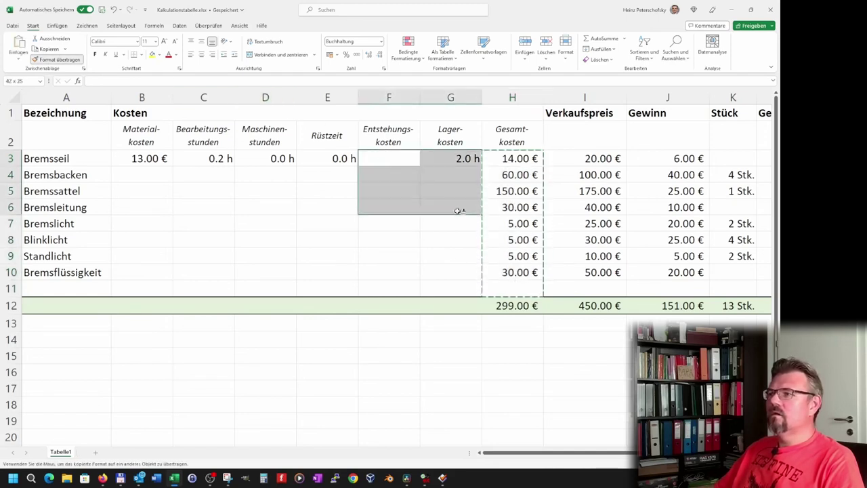
pyautogui.click(428, 402)
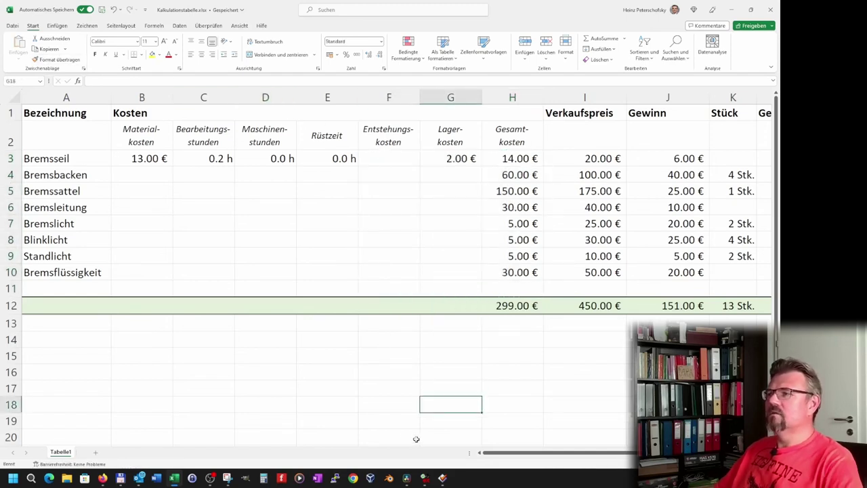
pyautogui.click(400, 152)
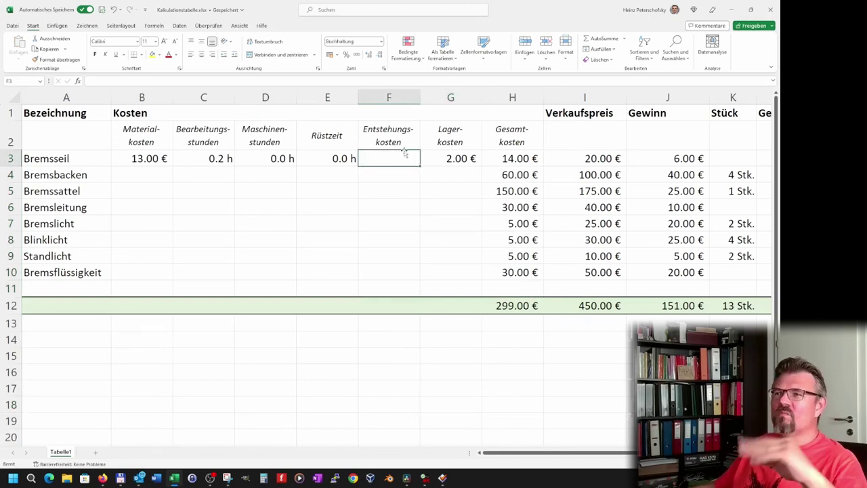
pyautogui.click(9, 158)
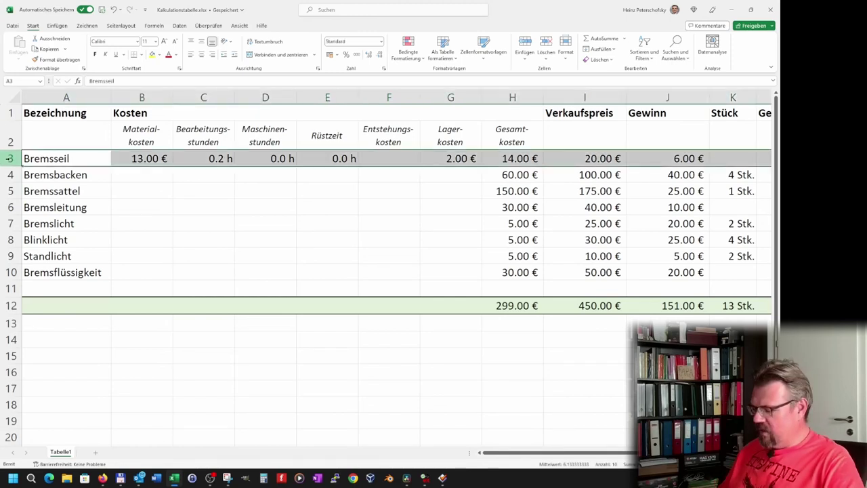
# - Insert a blank row above Bremsseil and enter hourly rates 80, 40 and 20 in C3:E3
pyautogui.hotkey('ctrl', '+')
pyautogui.press('Right')
pyautogui.press('Right')
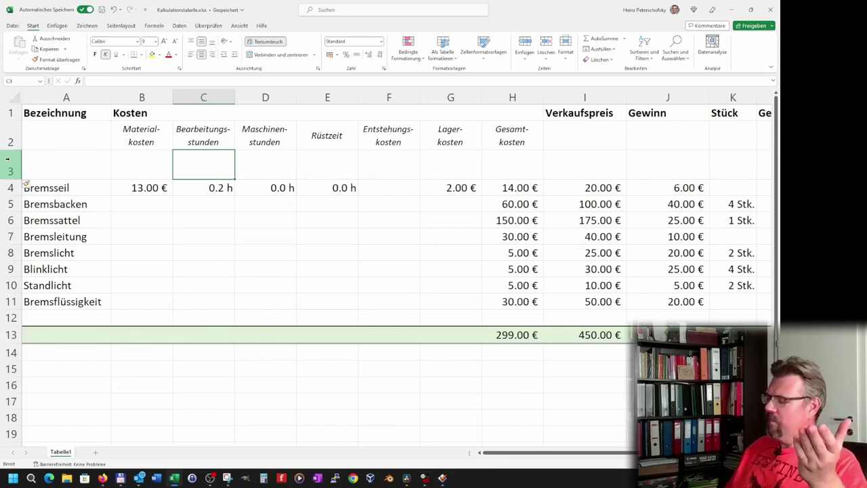
pyautogui.write('80')
pyautogui.press('Tab')
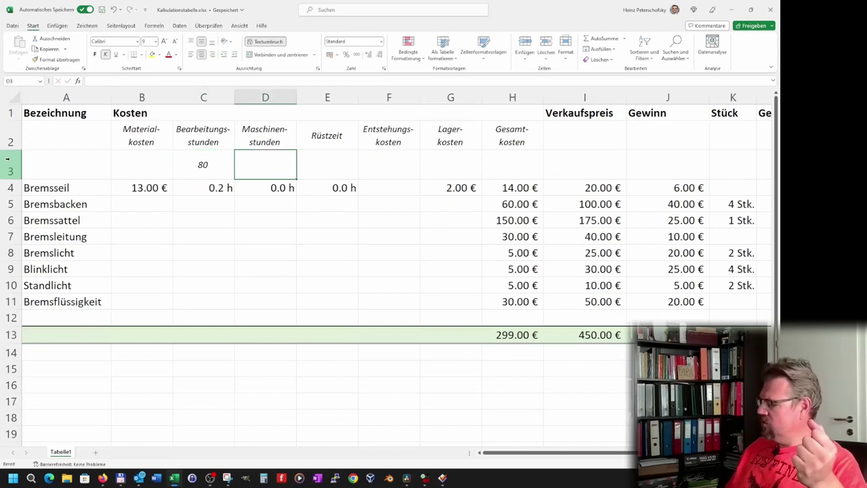
pyautogui.write('40')
pyautogui.press('Tab')
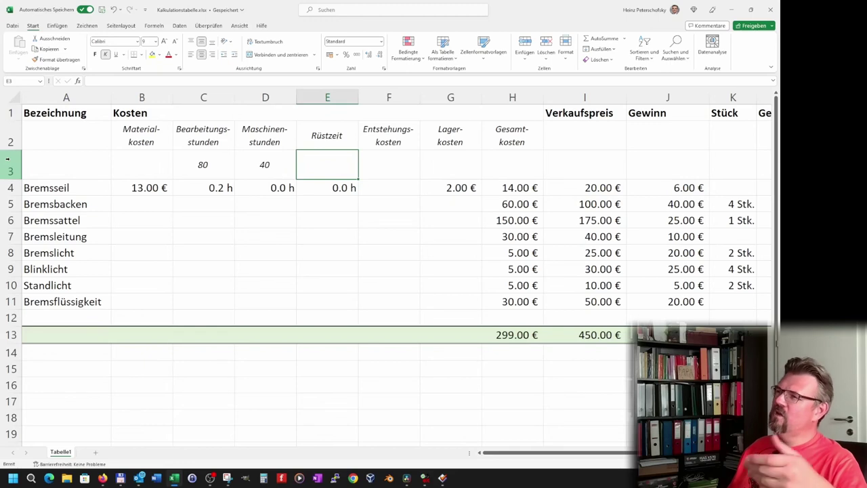
pyautogui.write('20')
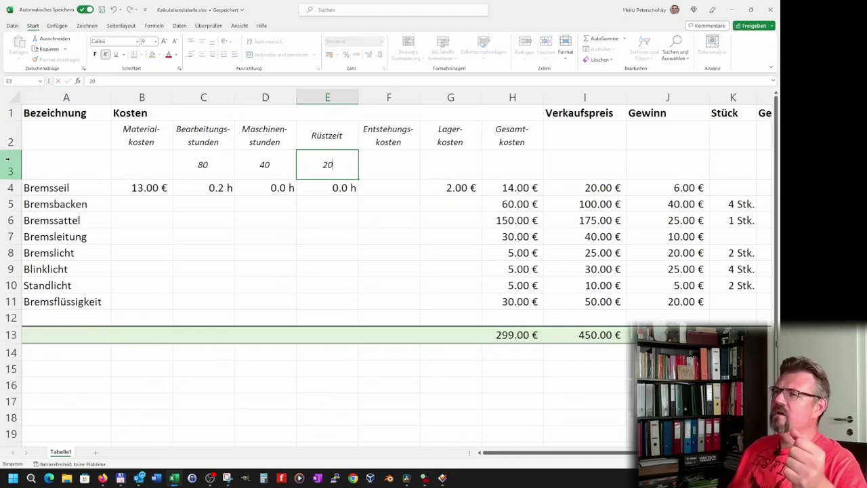
pyautogui.press('Tab')
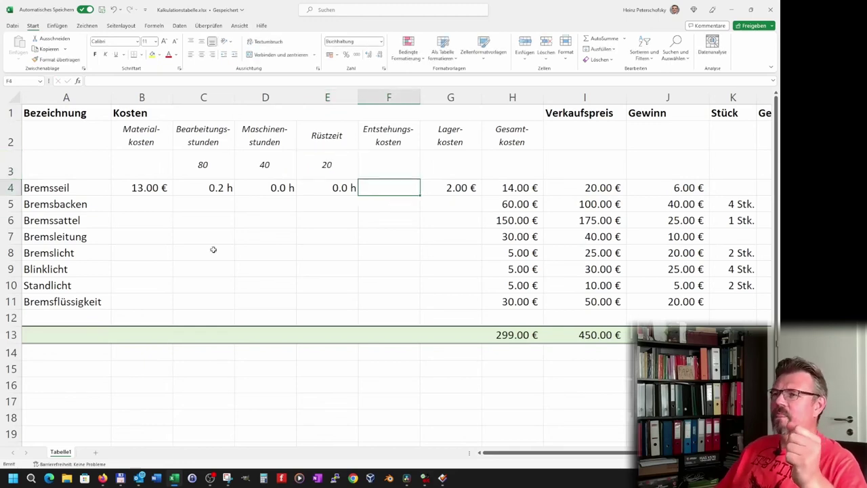
# - Apply the custom format 0.00 "€/h" to the hourly rates in C3:E3
pyautogui.click(220, 168)
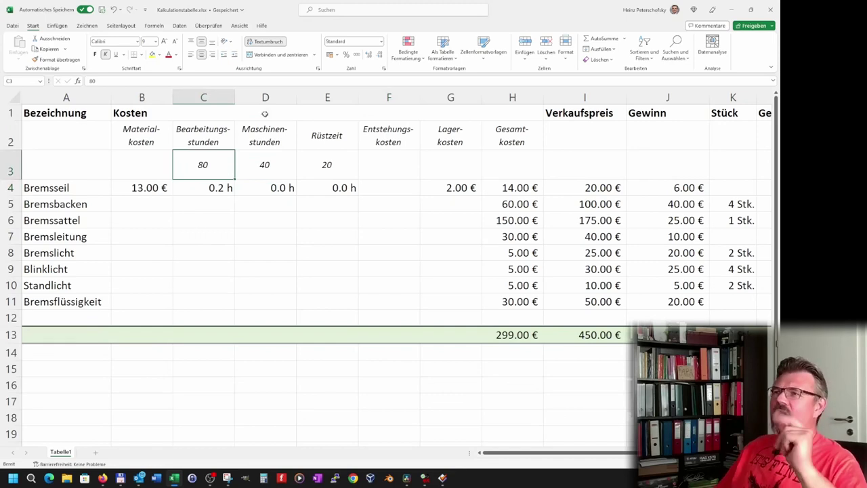
pyautogui.moveTo(223, 159); pyautogui.dragTo(343, 165)
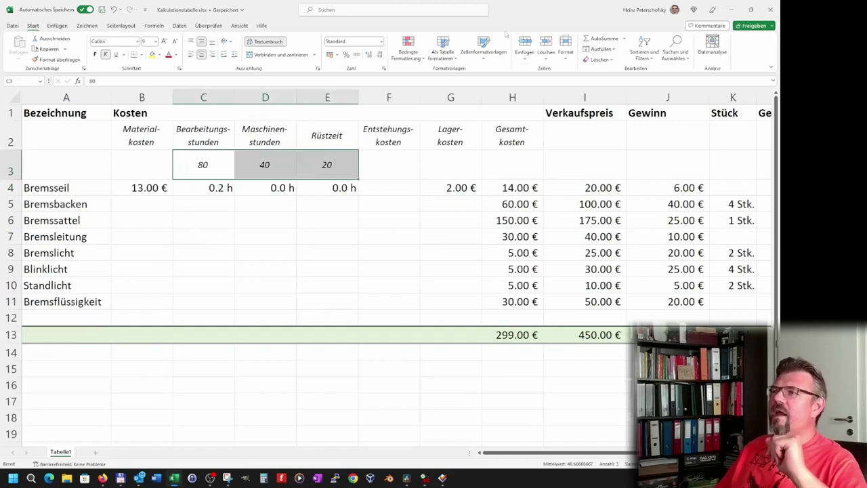
pyautogui.click(382, 43)
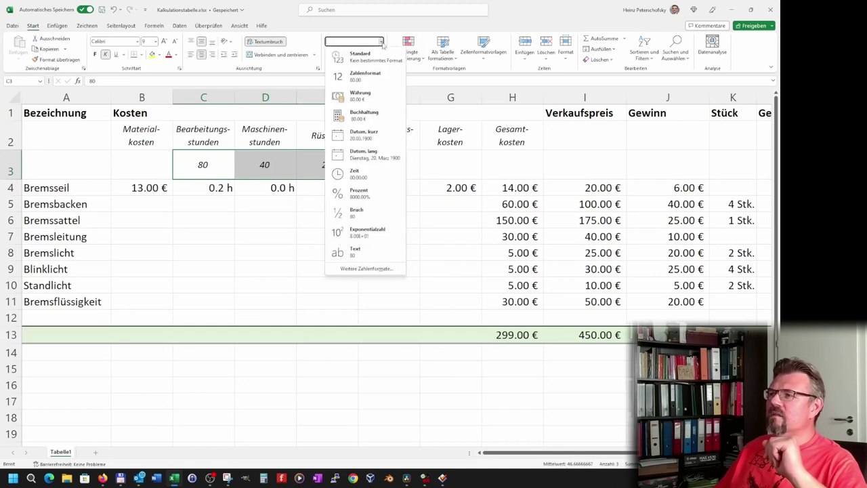
pyautogui.click(385, 268)
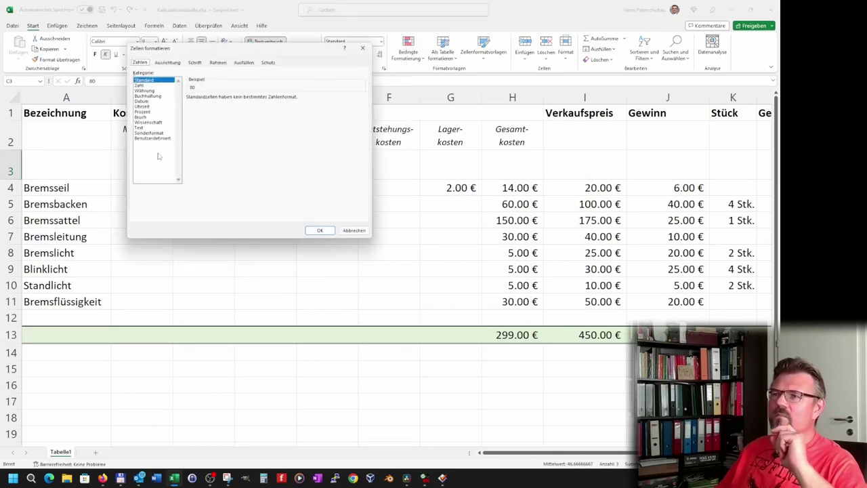
pyautogui.click(155, 138)
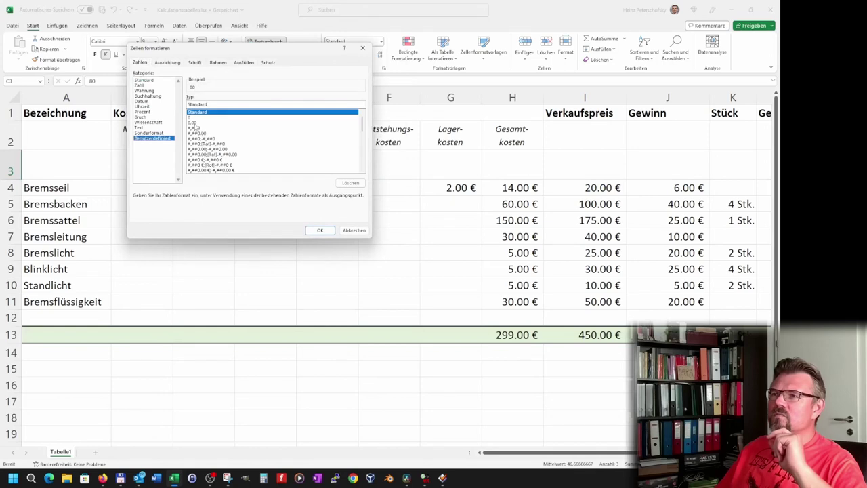
pyautogui.click(194, 123)
pyautogui.click(202, 103)
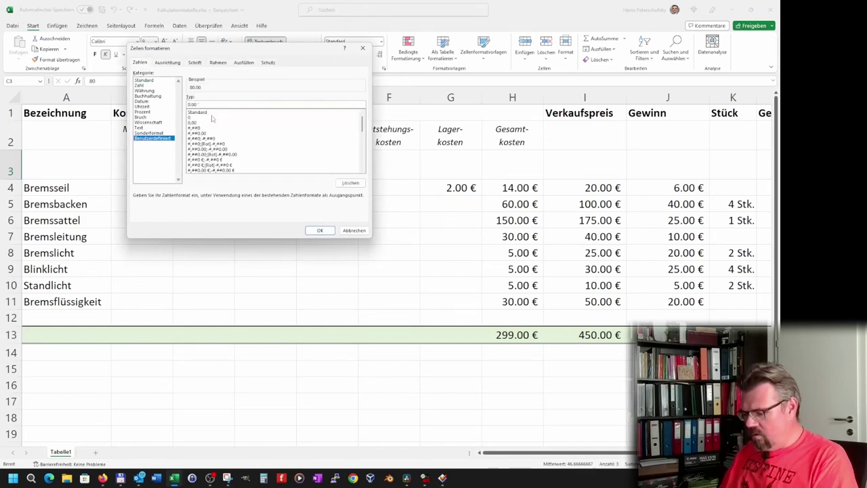
pyautogui.write('€')
pyautogui.press('Menu')
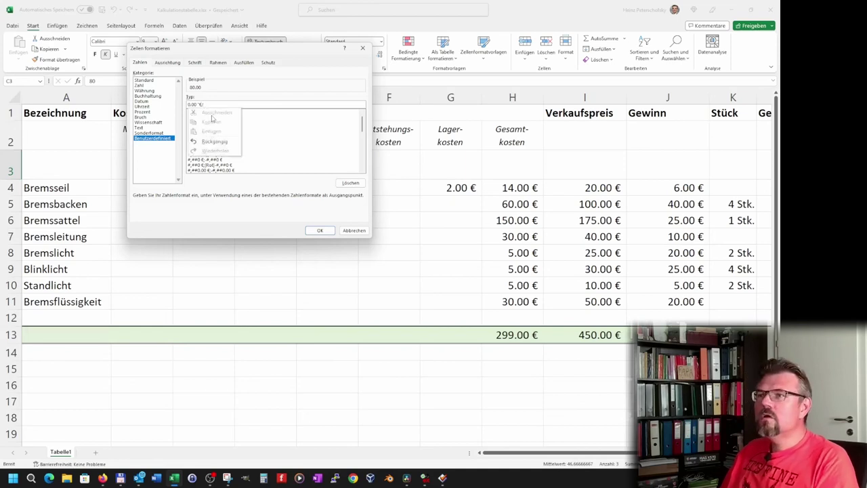
pyautogui.press('Escape')
pyautogui.write('/h"')
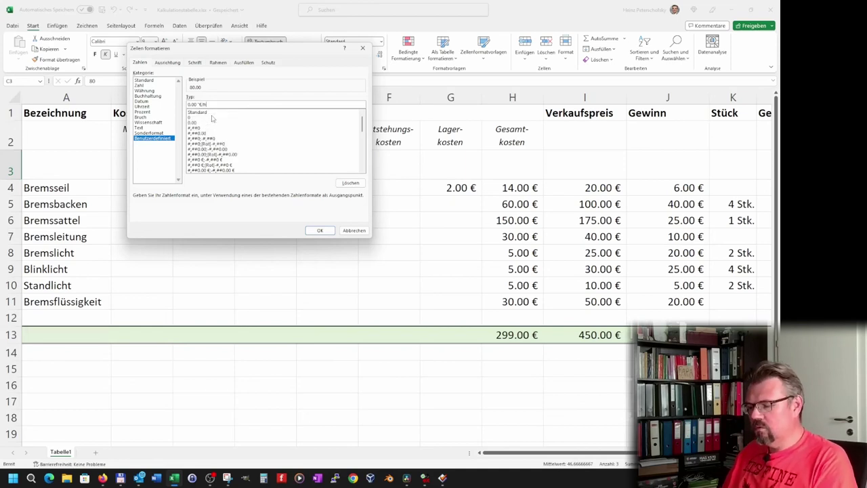
pyautogui.press('Return')
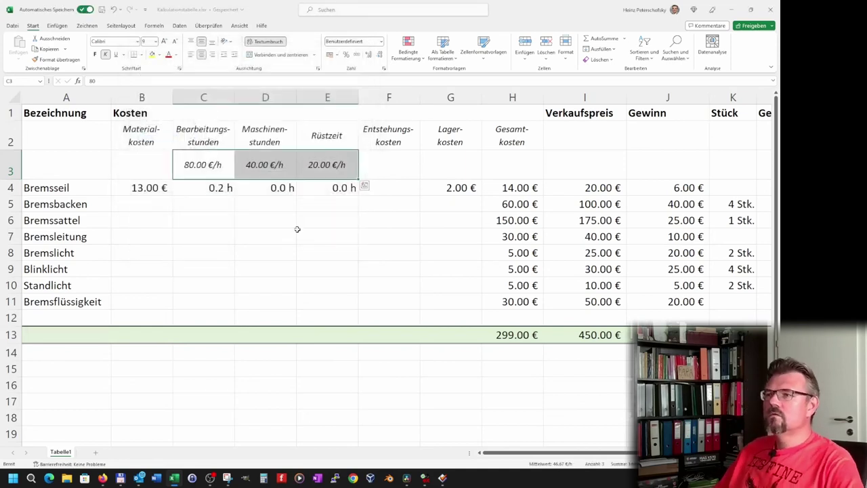
pyautogui.click(298, 232)
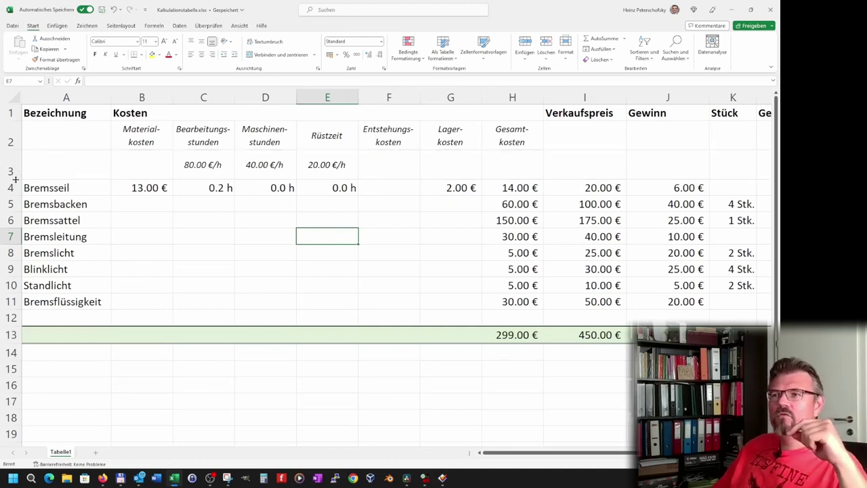
# - Autofit row 3's height to its single-line hourly-rate values
pyautogui.doubleClick(15, 179)
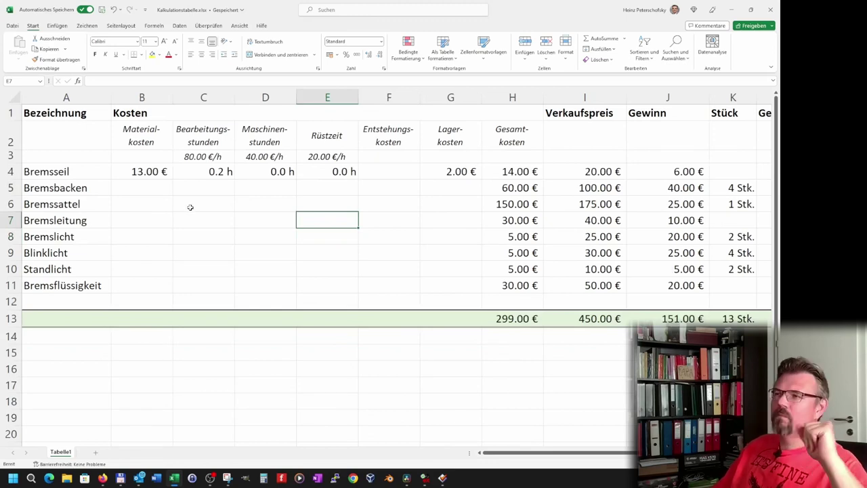
pyautogui.click(390, 172)
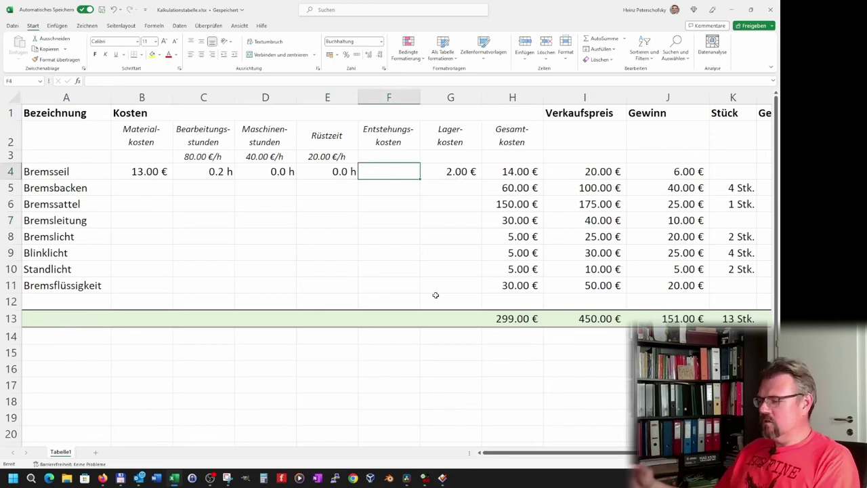
# - Enter =B4+C4*C3+D4*D3+E4*E3 in F4, giving Bremsseil production costs of 29.00 €
pyautogui.write('=')
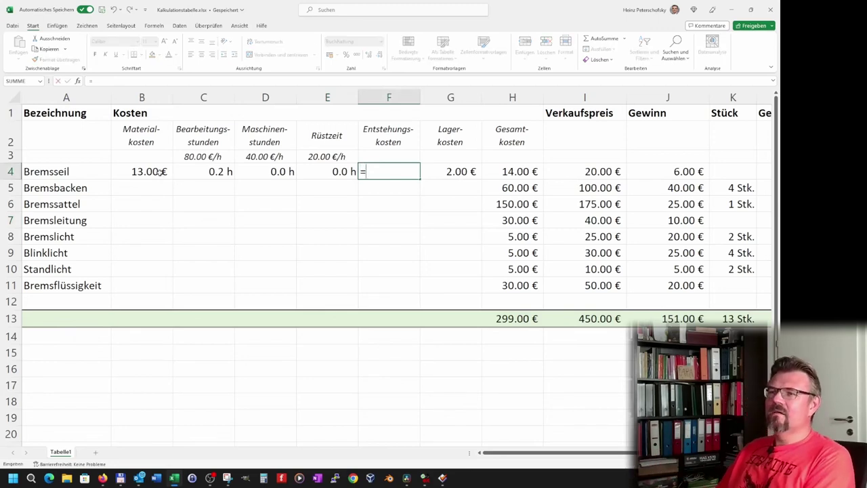
pyautogui.click(159, 172)
pyautogui.write('+')
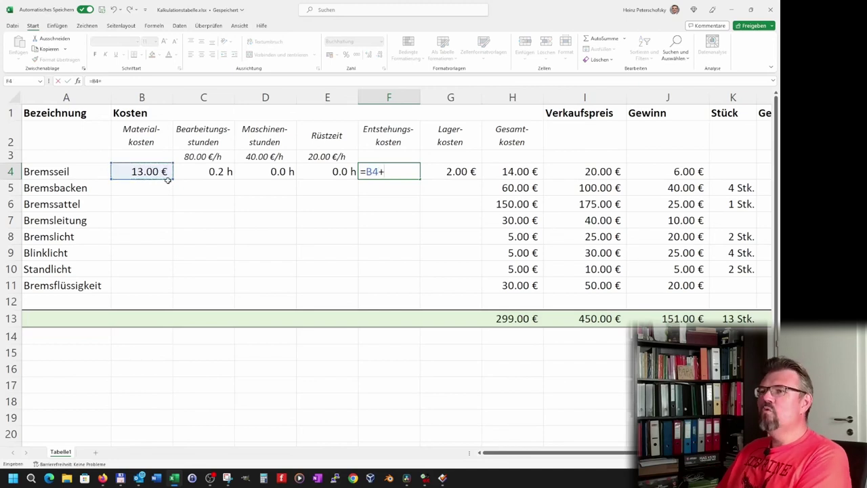
pyautogui.click(200, 173)
pyautogui.write('*')
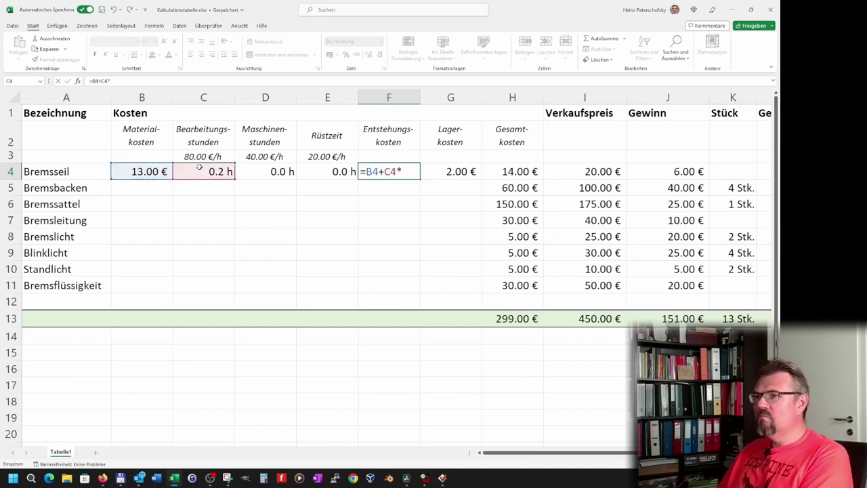
pyautogui.click(201, 154)
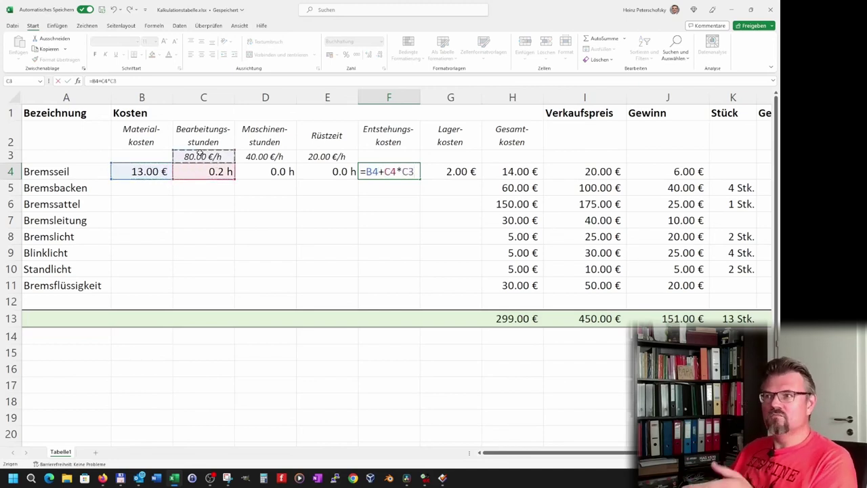
pyautogui.write('+')
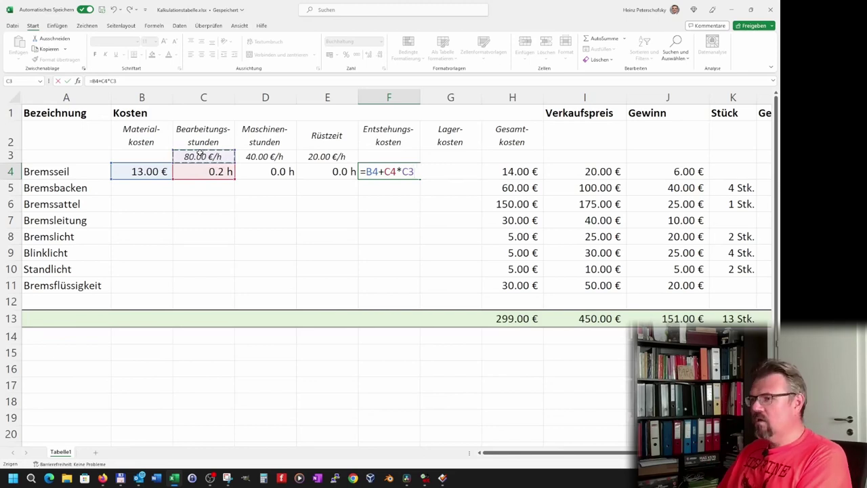
pyautogui.click(274, 171)
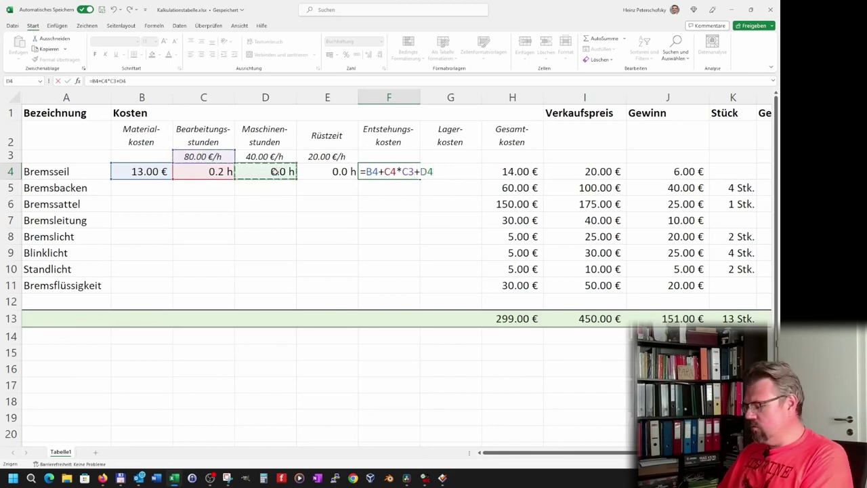
pyautogui.write('*')
pyautogui.click(273, 156)
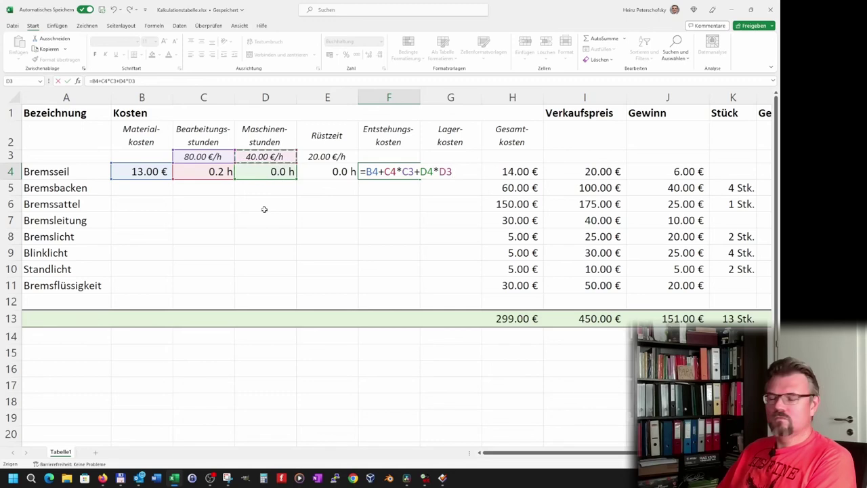
pyautogui.write('+')
pyautogui.click(322, 171)
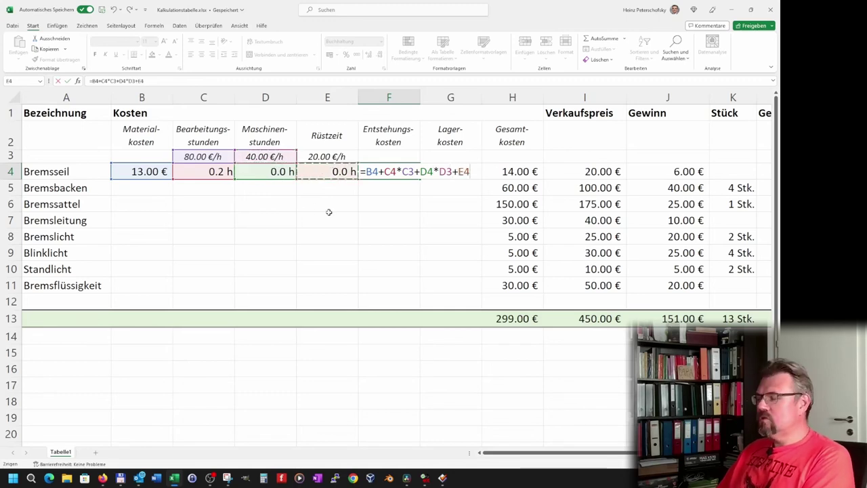
pyautogui.write('*')
pyautogui.click(326, 158)
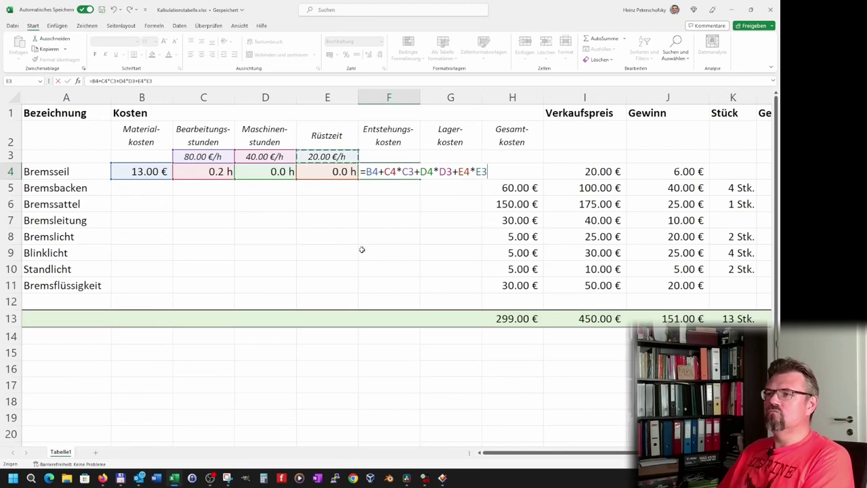
pyautogui.press('Return')
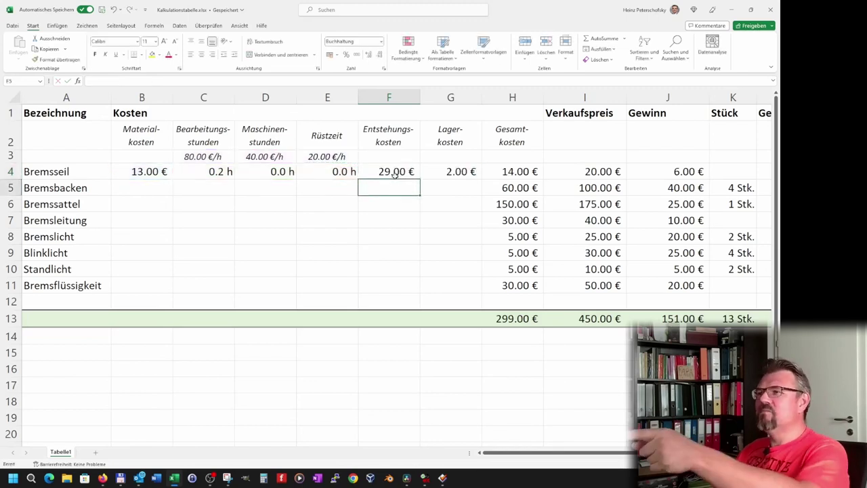
pyautogui.click(395, 173)
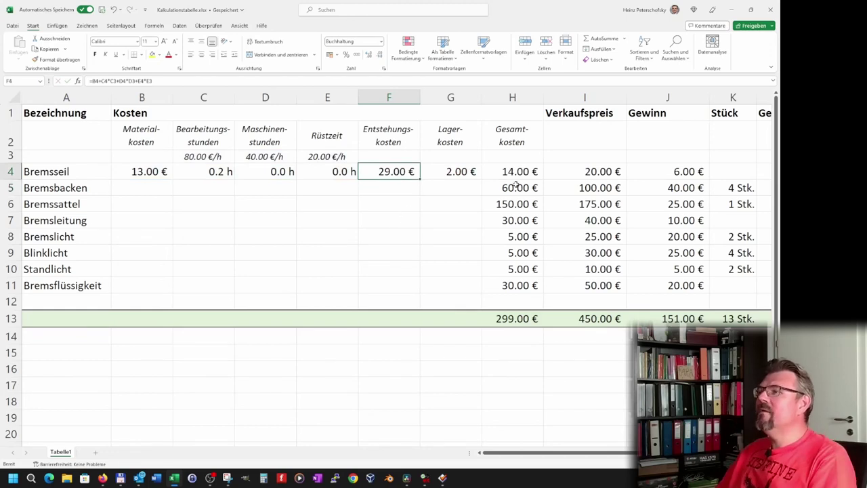
pyautogui.moveTo(515, 178); pyautogui.dragTo(513, 280)
# - Clear H4:H11 and enter =F4+G4 in H4, making Bremsseil's total costs 31.00 €
pyautogui.press('Delete')
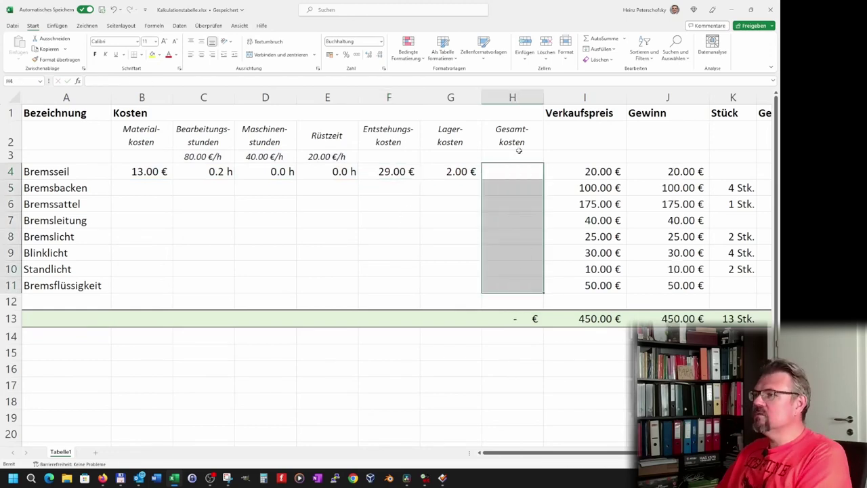
pyautogui.click(517, 172)
pyautogui.write('=')
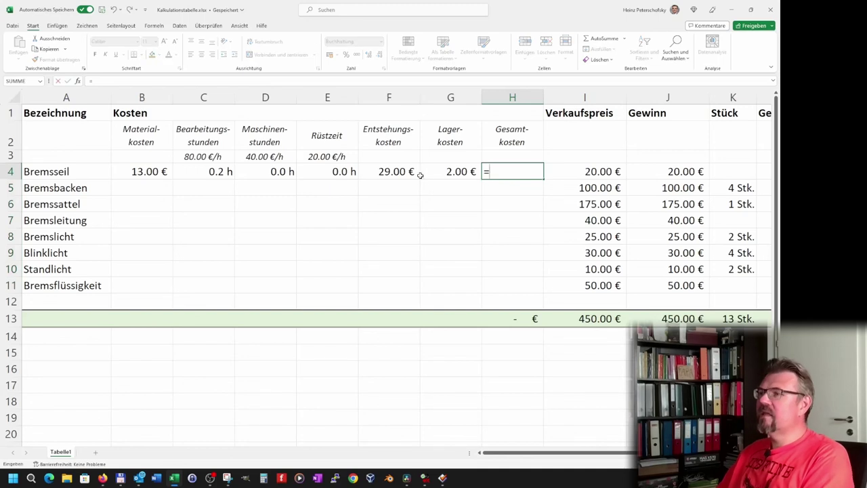
pyautogui.click(407, 174)
pyautogui.write('+')
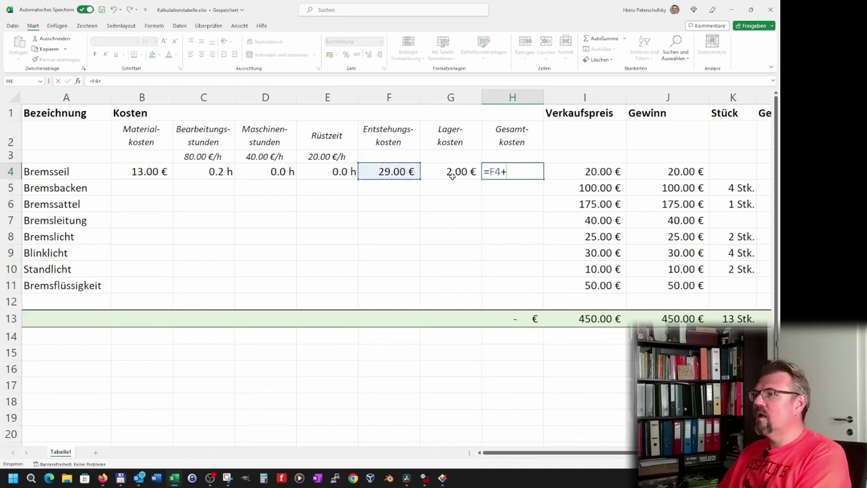
pyautogui.click(446, 169)
pyautogui.press('Return')
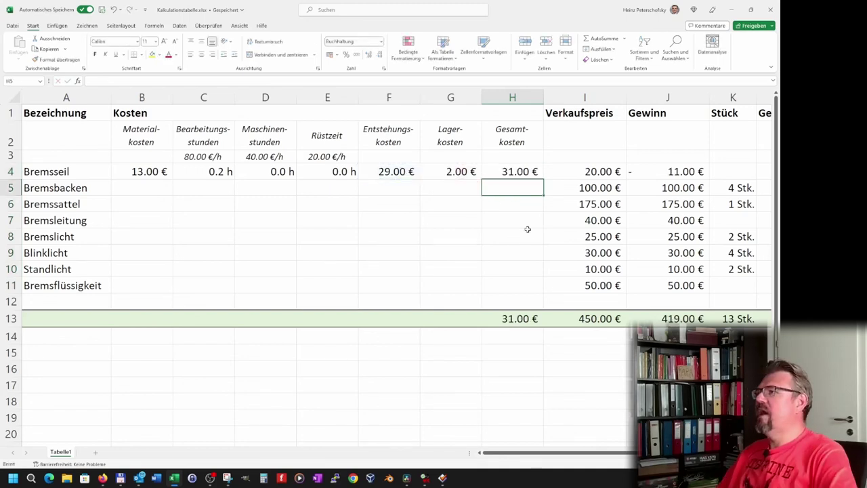
pyautogui.click(676, 175)
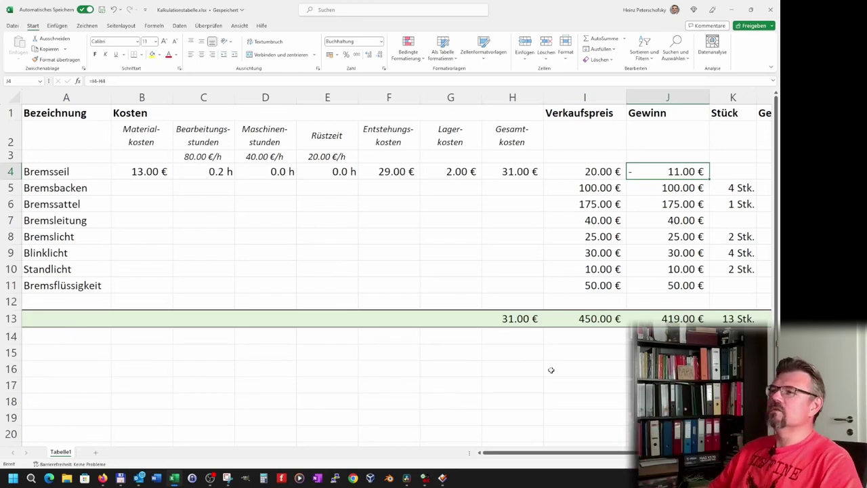
pyautogui.click(141, 187)
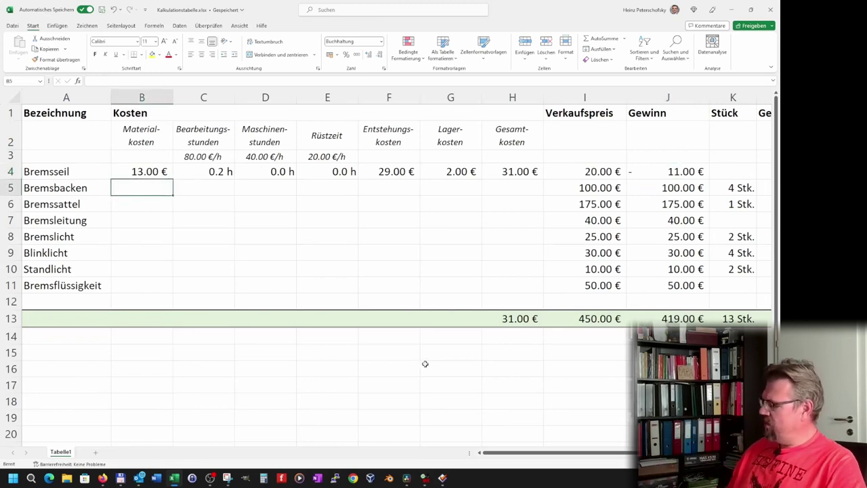
# - Enter material costs 25 for Bremsbacken, 50 for Bremssattel and 20 for Bremsleitung
pyautogui.write('2')
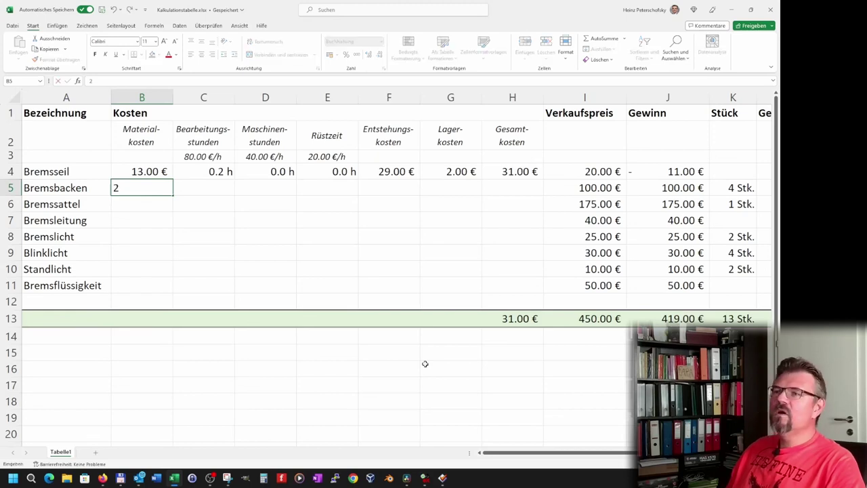
pyautogui.write('5')
pyautogui.press('Return')
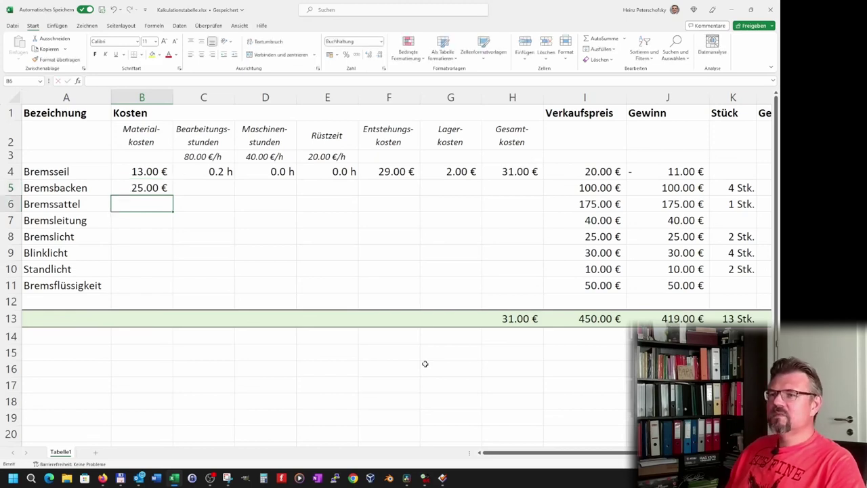
pyautogui.write('50')
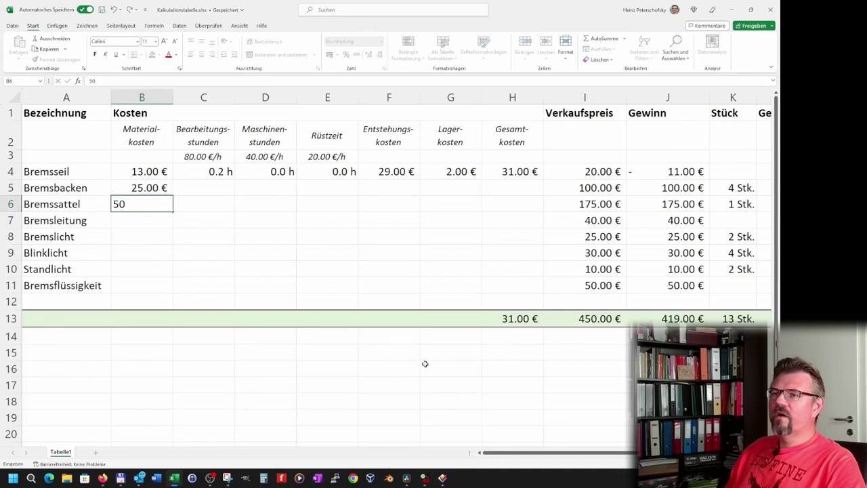
pyautogui.press('Return')
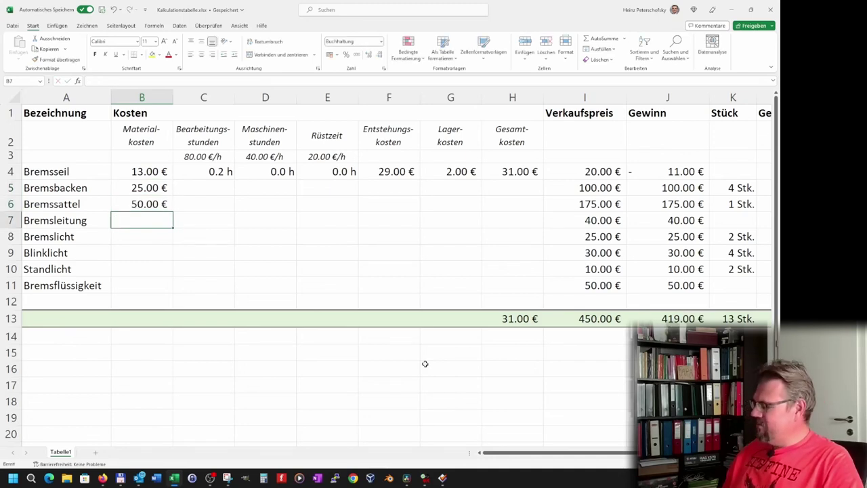
pyautogui.write('20')
pyautogui.press('Return')
# - Enter 3.00 € for Bremslicht, Blinklicht and Standlicht and 18.00 € for Bremsflüssigkeit
pyautogui.write('15')
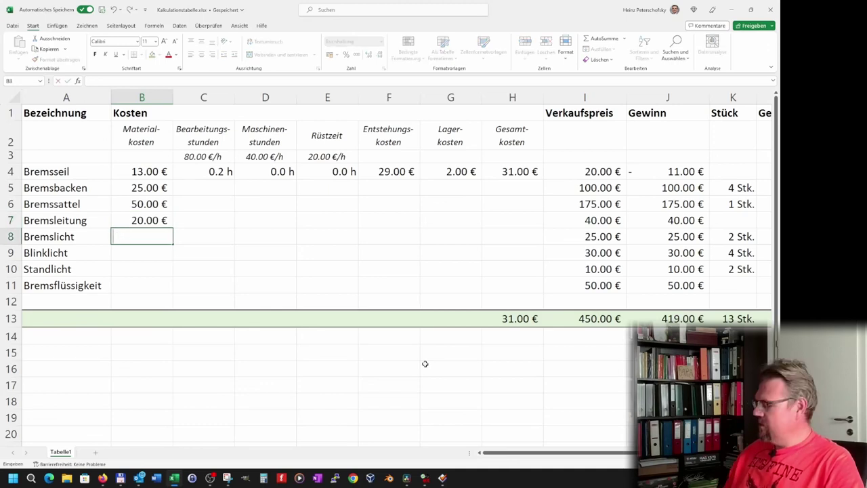
pyautogui.write('3')
pyautogui.press('Return')
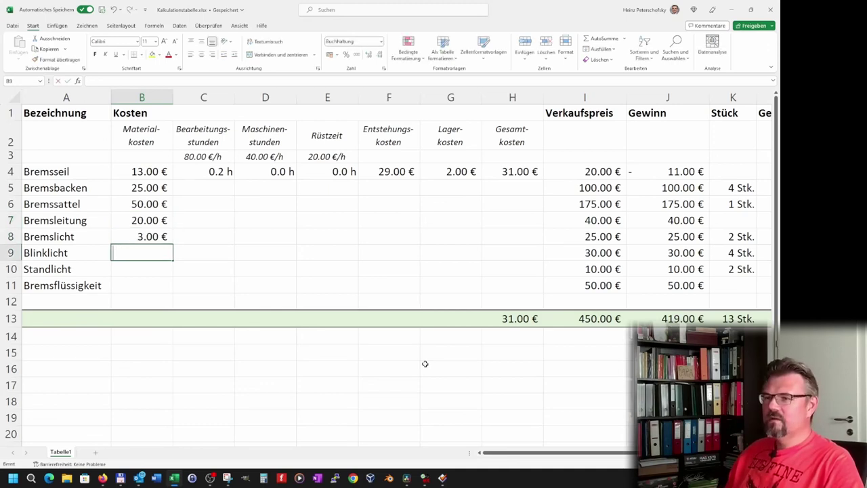
pyautogui.write('3')
pyautogui.press('Return')
pyautogui.write('3')
pyautogui.press('Return')
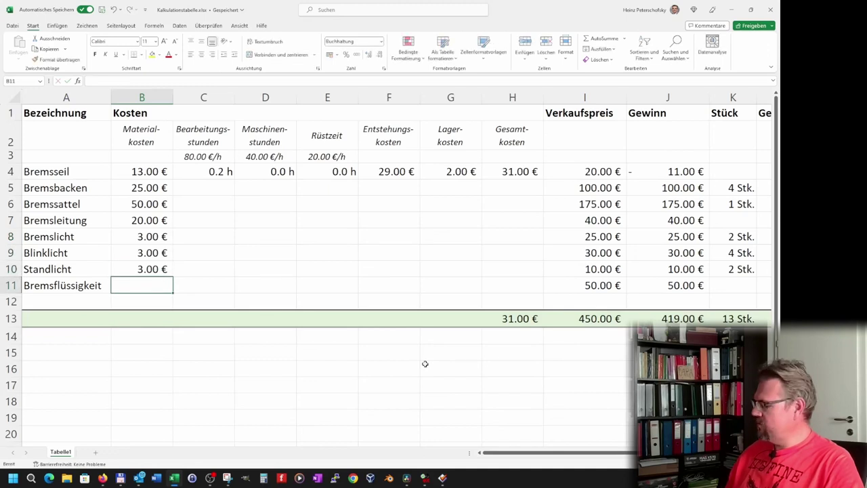
pyautogui.write('18')
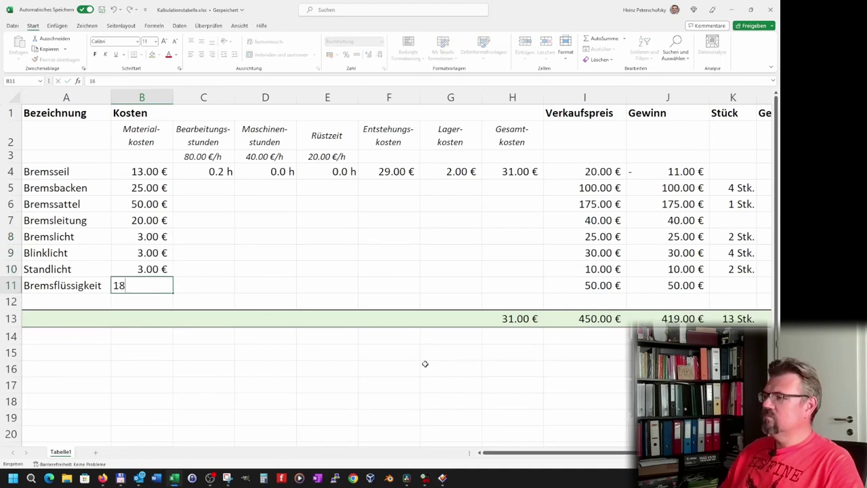
pyautogui.press('Return')
pyautogui.press('Up')
pyautogui.press('Up')
pyautogui.press('Up')
pyautogui.press('Up')
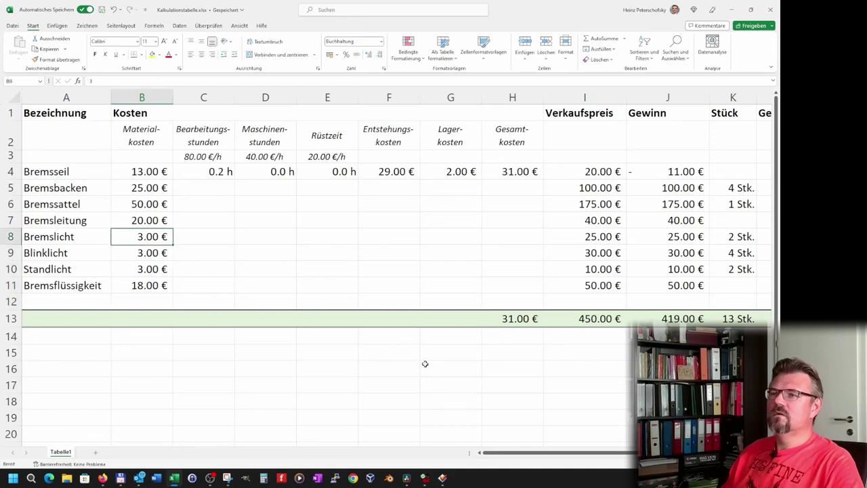
pyautogui.press('Up')
pyautogui.press('Up')
pyautogui.press('Up')
pyautogui.press('Right')
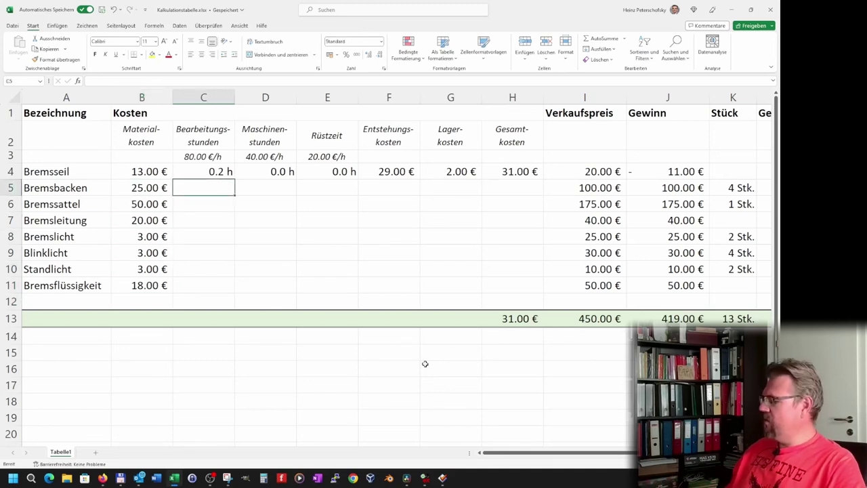
# - Enter hours 2, 1.5, 0.5 for Bremsbacken and 4, 3.5, 0.5 for Bremssattel
pyautogui.write('2')
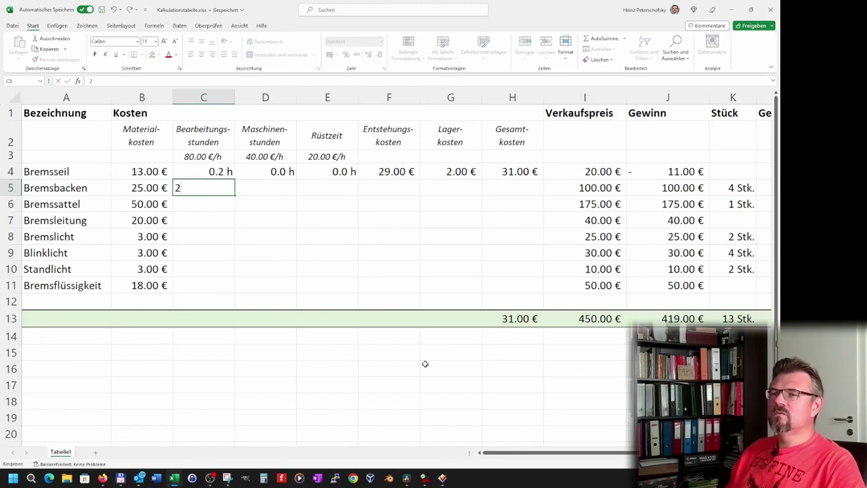
pyautogui.press('Return')
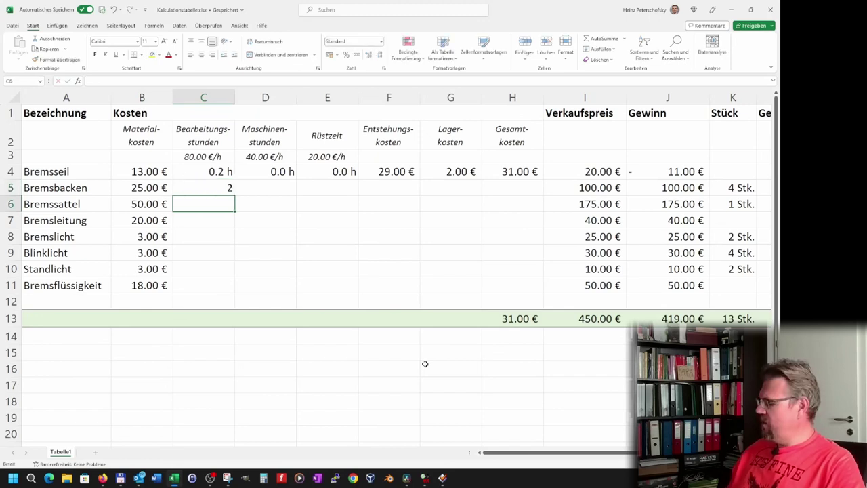
pyautogui.write('4')
pyautogui.press('Tab')
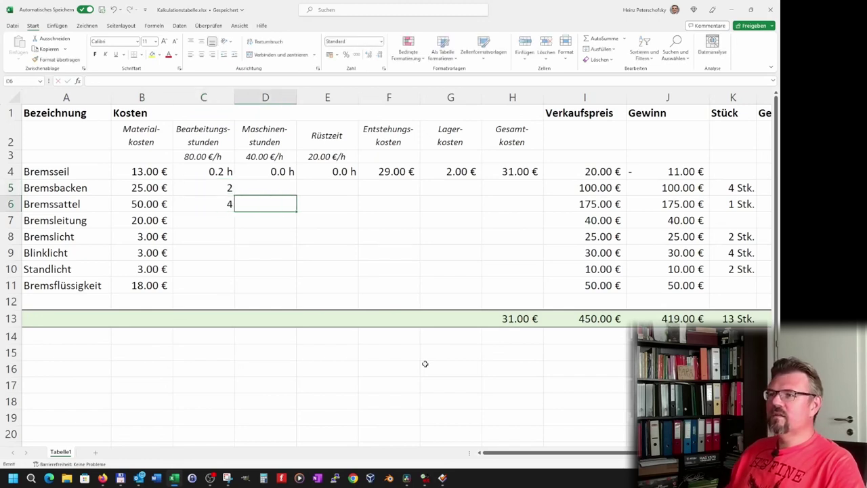
pyautogui.press('Up')
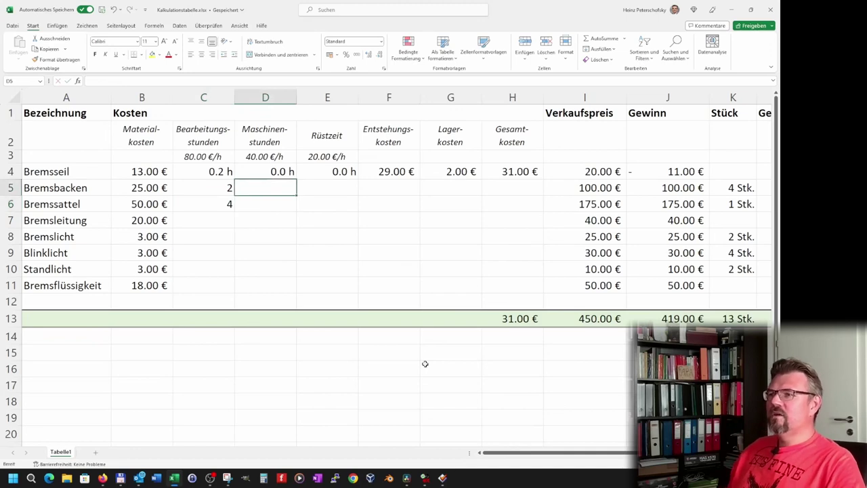
pyautogui.write('1.5')
pyautogui.press('Tab')
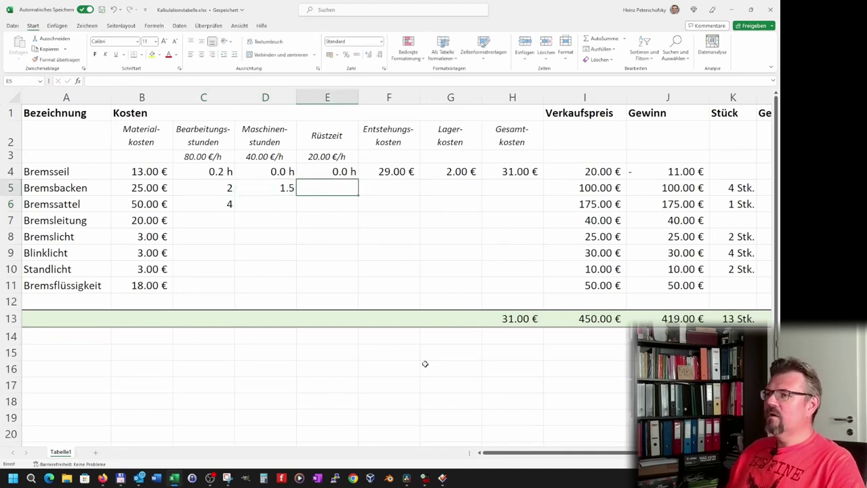
pyautogui.write('0.5')
pyautogui.press('Return')
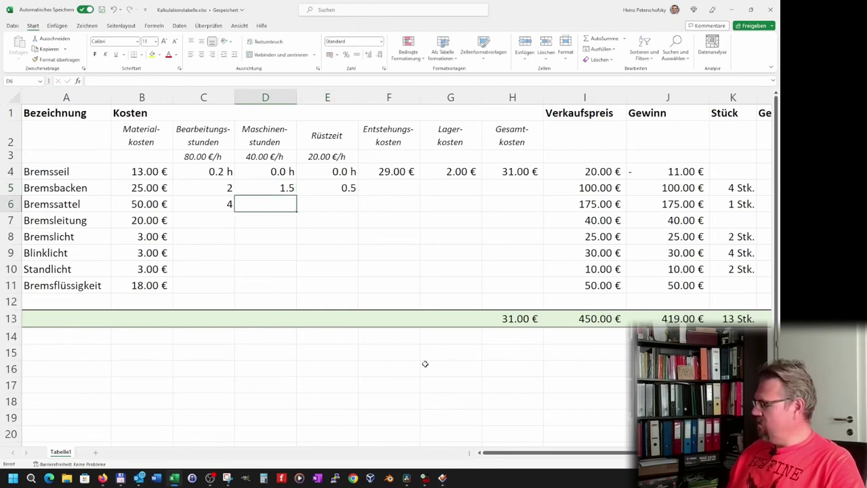
pyautogui.write('3.3')
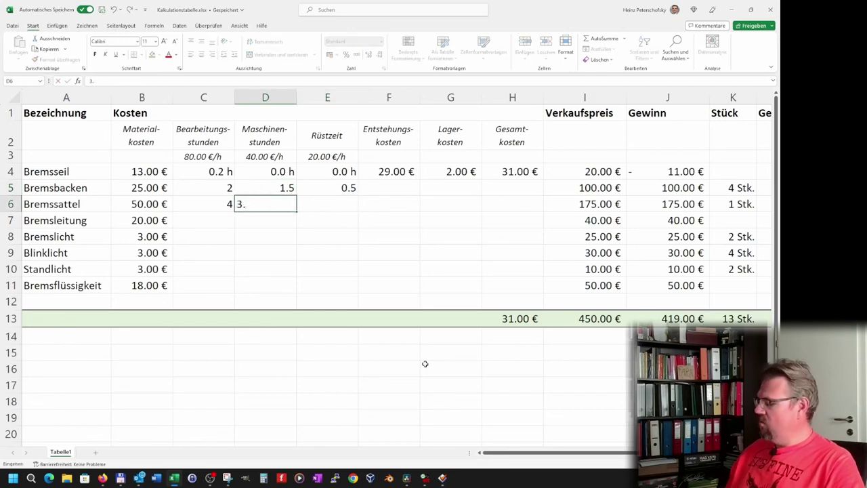
pyautogui.press('Tab')
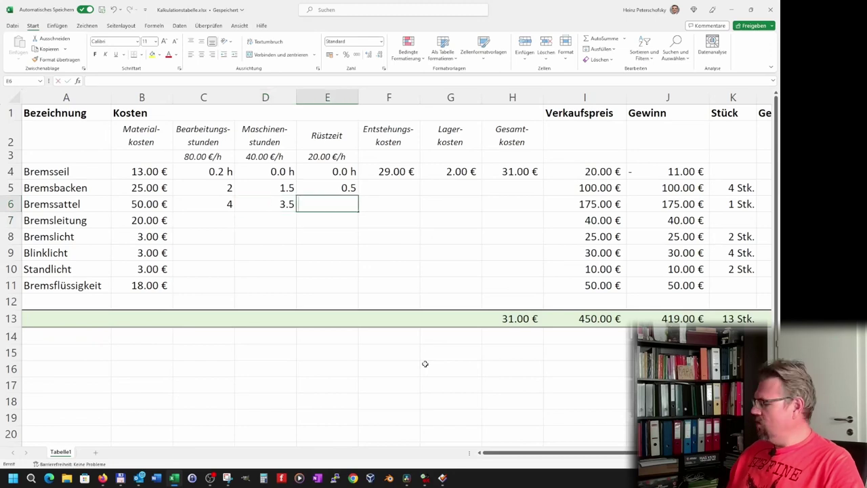
pyautogui.write('0.5')
pyautogui.press('Return')
# - Enter 0.1 processing hours for Bremsleitung through Bremsflüssigkeit in C7:C11
pyautogui.press('Left')
pyautogui.press('Left')
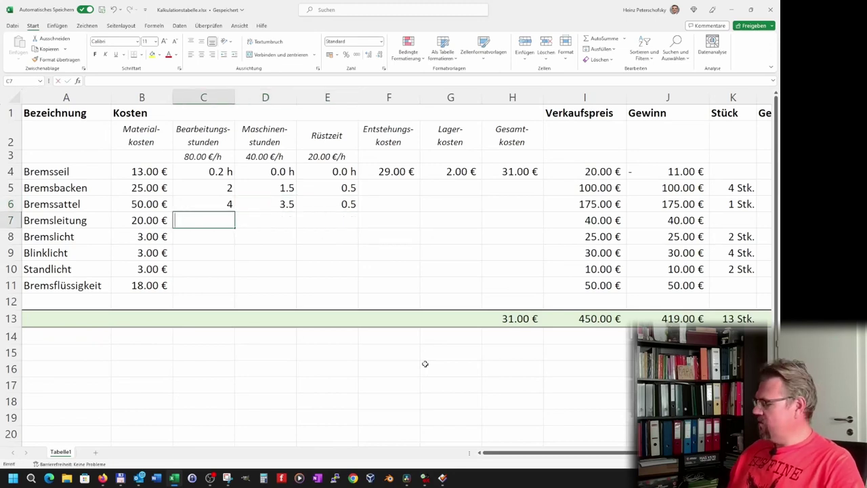
pyautogui.write('0.1')
pyautogui.press('Return')
pyautogui.write('0')
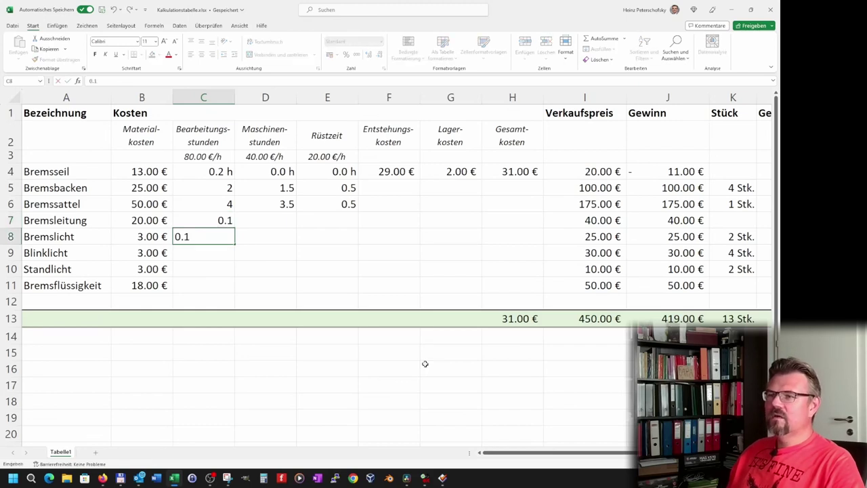
pyautogui.press('Return')
pyautogui.write('0.1')
pyautogui.press('Return')
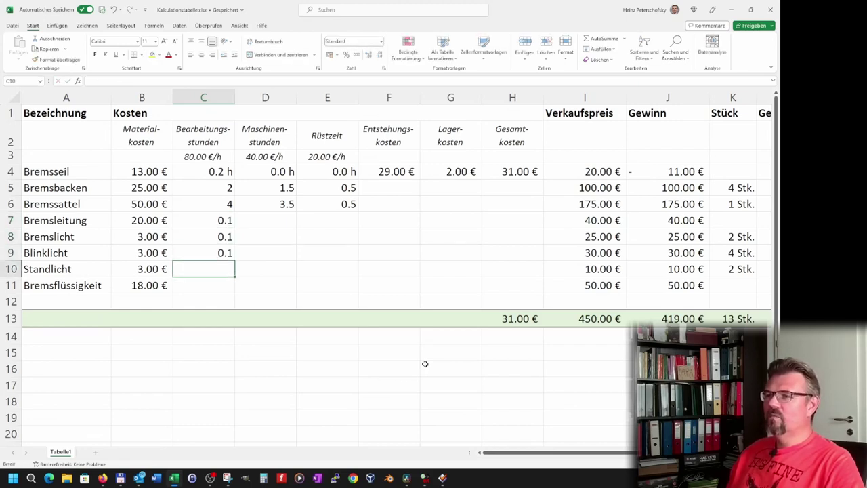
pyautogui.write('0.1')
pyautogui.press('Return')
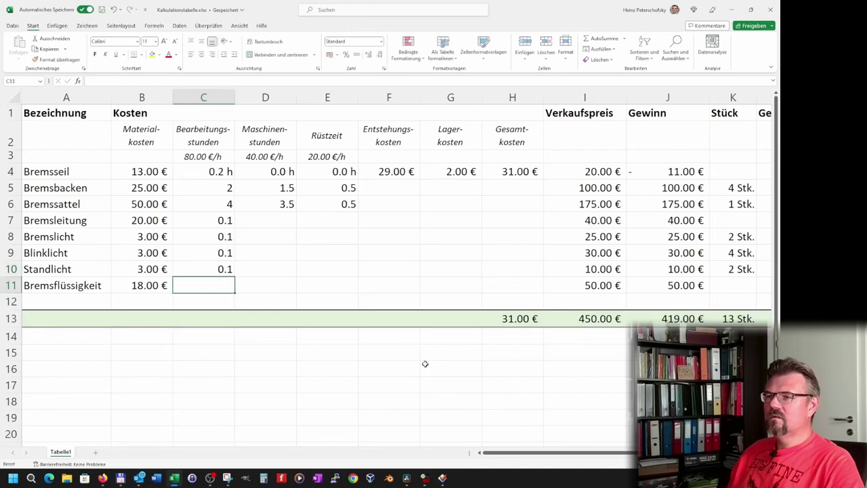
pyautogui.write('0.1')
pyautogui.press('Tab')
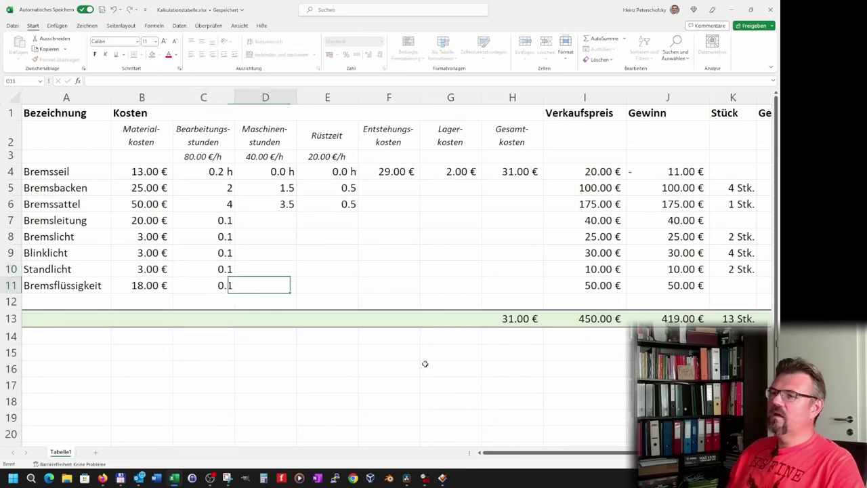
# - Fill zero machine hours and zero setup time for the remaining parts in D7:E11
pyautogui.press('Up')
pyautogui.press('Up')
pyautogui.press('Up')
pyautogui.press('Up')
pyautogui.write('0 ')
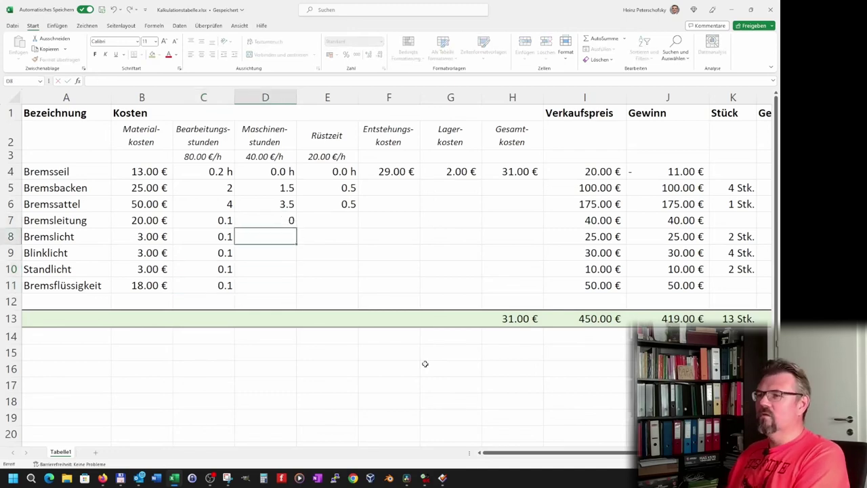
pyautogui.write('0 0 0 0')
pyautogui.press('Tab')
pyautogui.press('Up')
pyautogui.press('0')
pyautogui.press('Up')
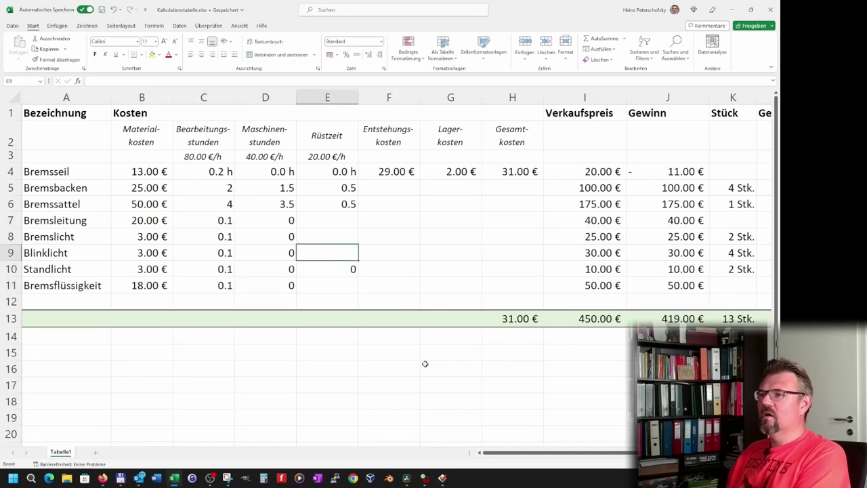
pyautogui.press('0')
pyautogui.press('Up')
pyautogui.press('0')
pyautogui.press('Up')
pyautogui.write('0')
pyautogui.press('Return')
pyautogui.press('Down')
pyautogui.press('Down')
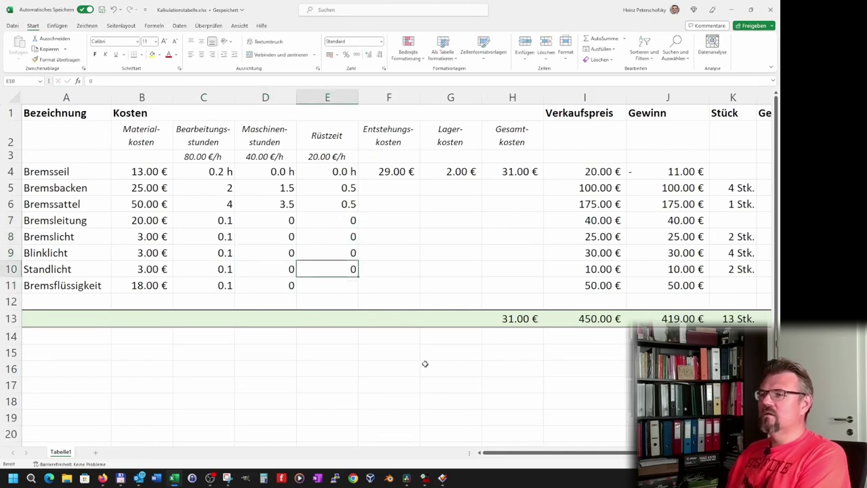
pyautogui.press('Down')
pyautogui.write('0')
pyautogui.press('Up')
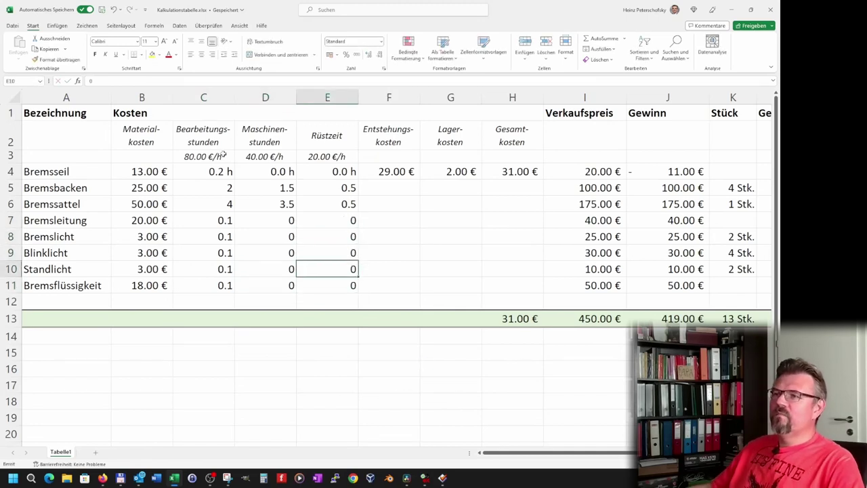
# - Apply the custom 0.0 "h" format to all hour entries in C4:E12
pyautogui.moveTo(210, 171); pyautogui.dragTo(346, 306)
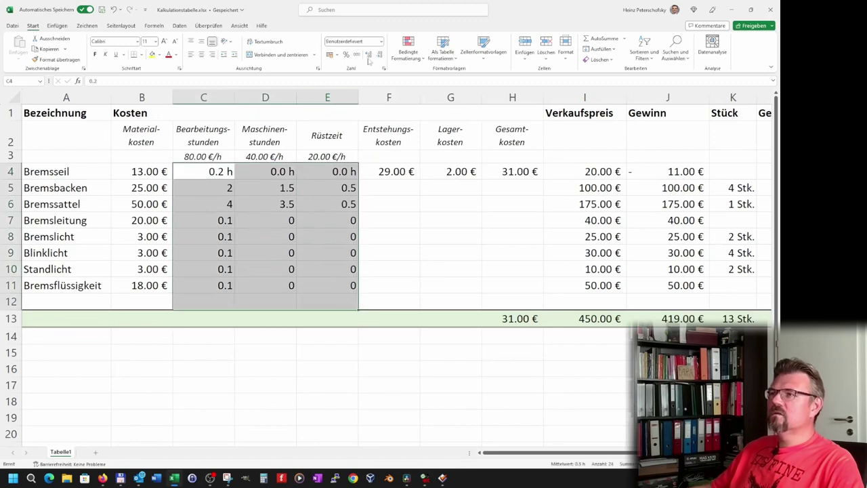
pyautogui.click(382, 43)
pyautogui.click(370, 269)
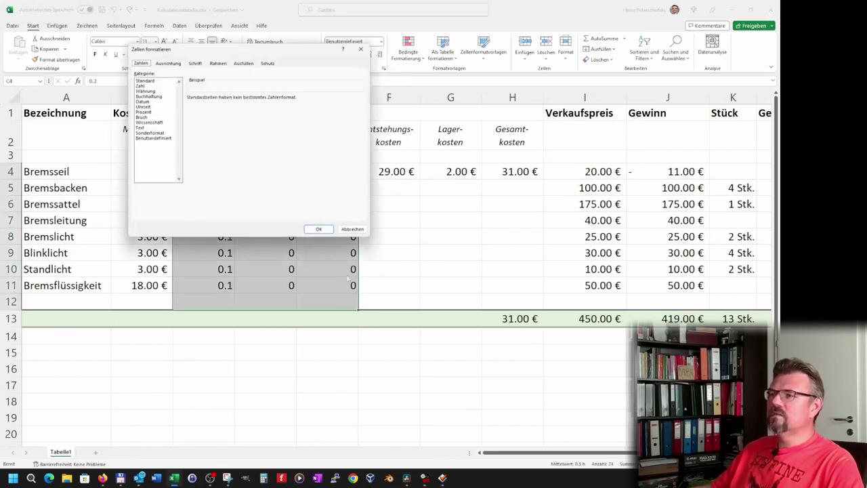
pyautogui.click(165, 139)
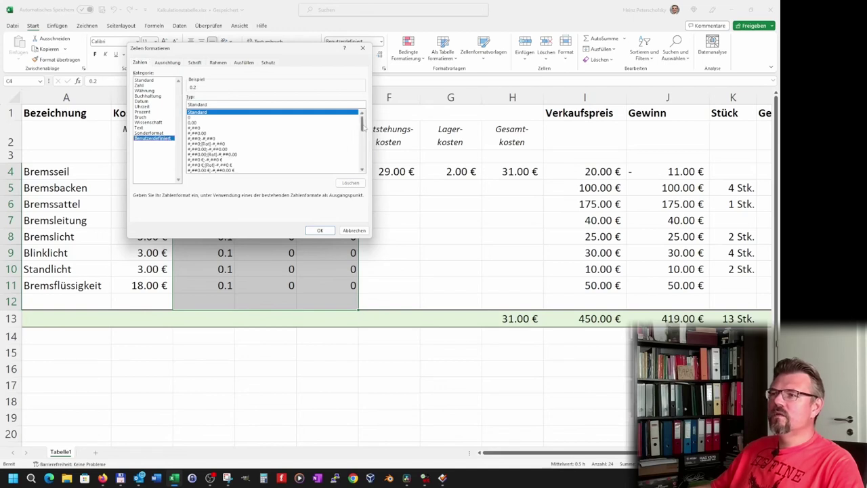
pyautogui.moveTo(363, 126); pyautogui.dragTo(365, 182)
pyautogui.click(205, 166)
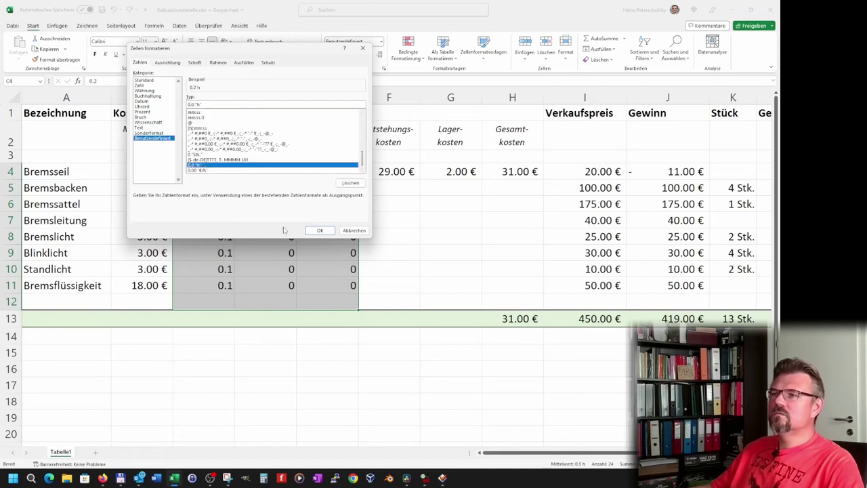
pyautogui.click(320, 231)
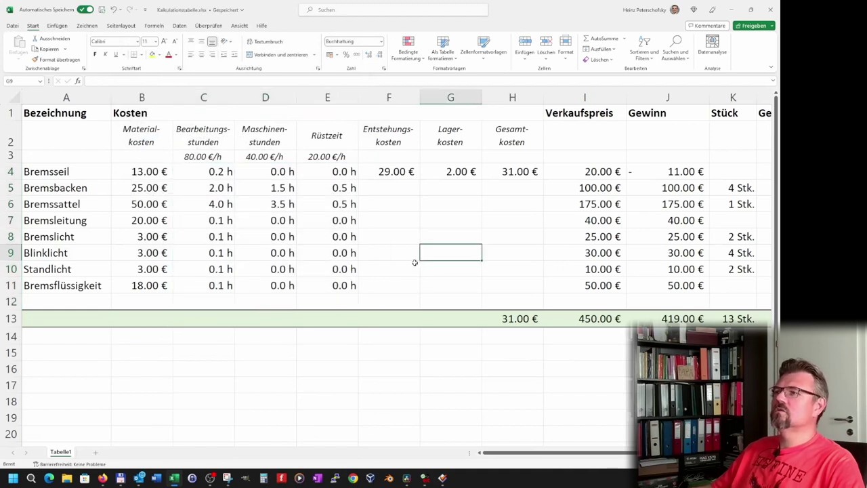
# - Enter storage costs of 4, 8 and 3 for Bremsbacken, Bremssattel and Bremsleitung
pyautogui.click(451, 188)
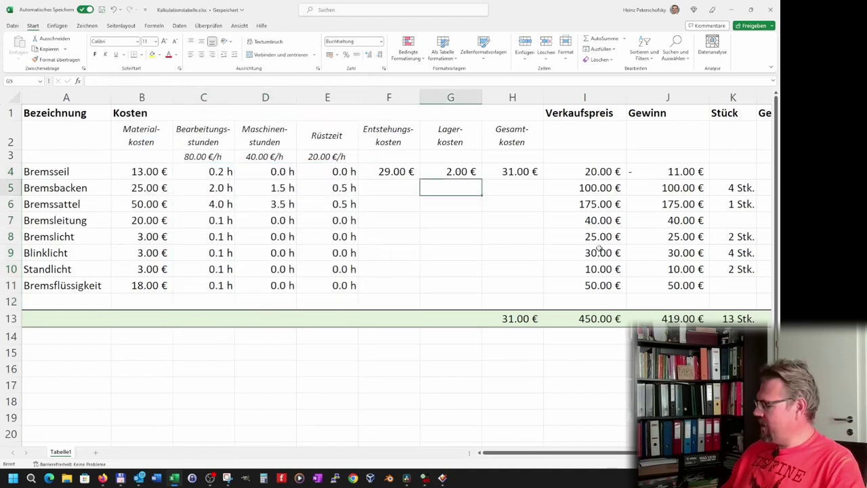
pyautogui.write('4')
pyautogui.press('Return')
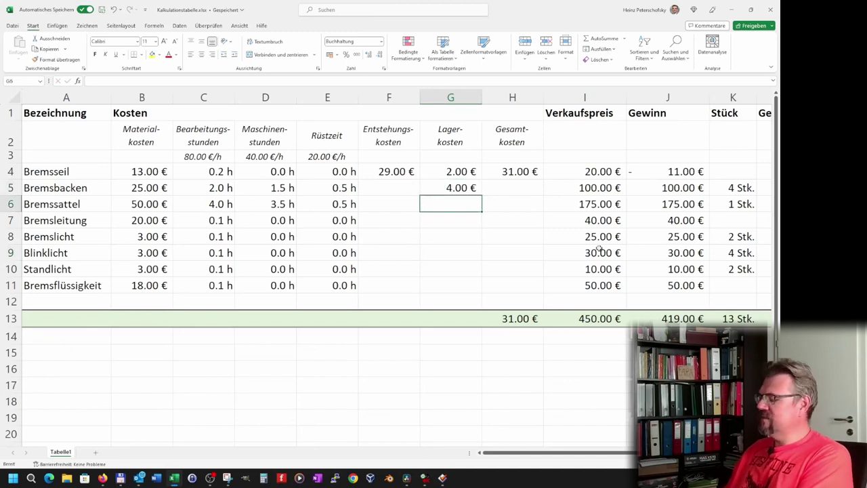
pyautogui.write('8')
pyautogui.press('Return')
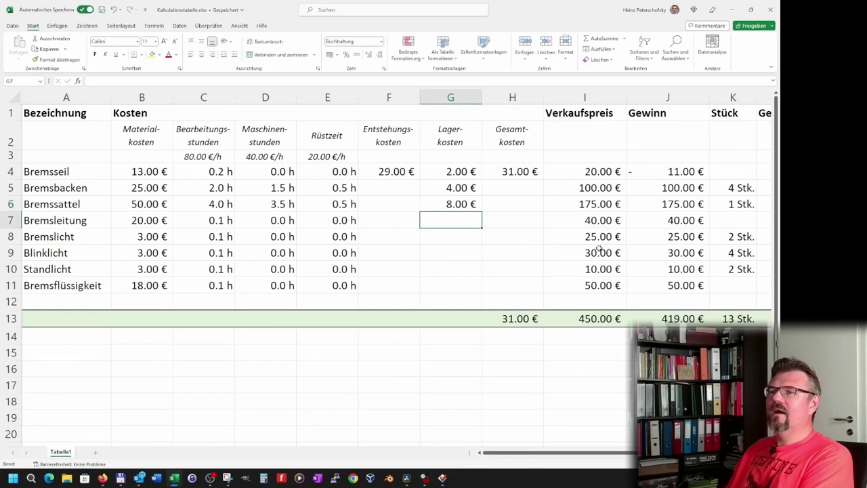
pyautogui.write('3')
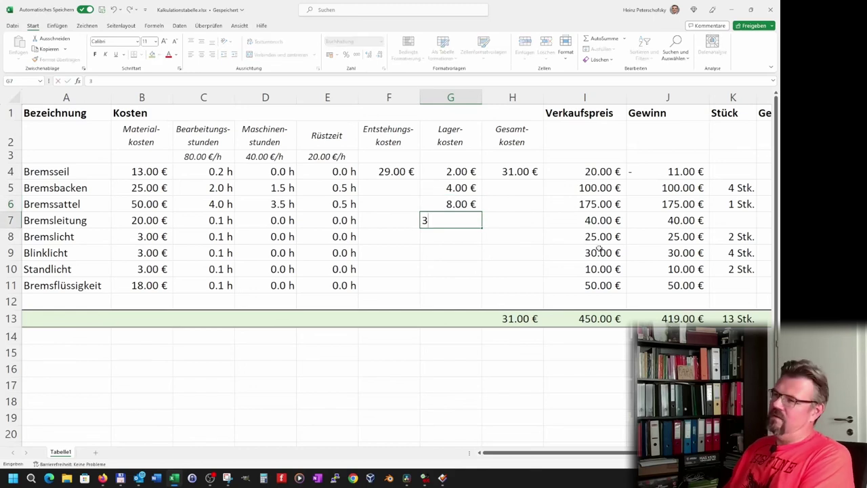
pyautogui.press('Return')
# - Enter storage costs of 2, 2 and 7 for the remaining parts, ending with Bremsflüssigkeit
pyautogui.write('2')
pyautogui.press('Return')
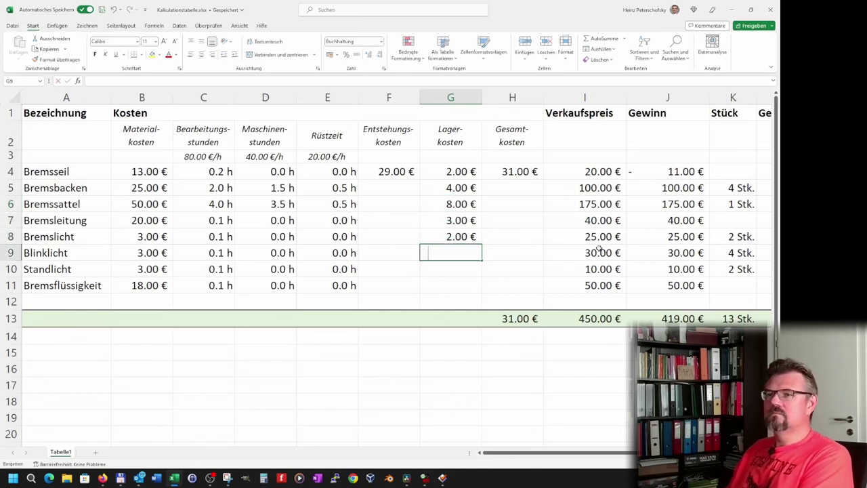
pyautogui.write('2')
pyautogui.press('Return')
pyautogui.write('2')
pyautogui.press('Return')
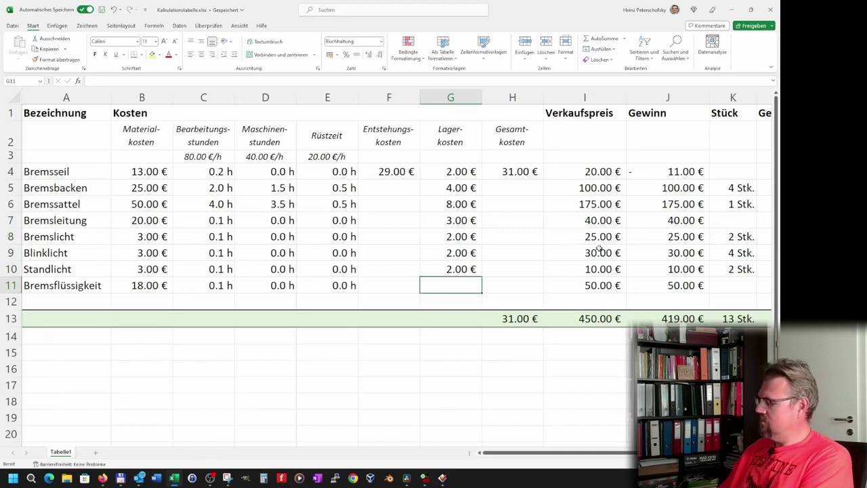
pyautogui.write('7')
pyautogui.press('Return')
pyautogui.press('Up')
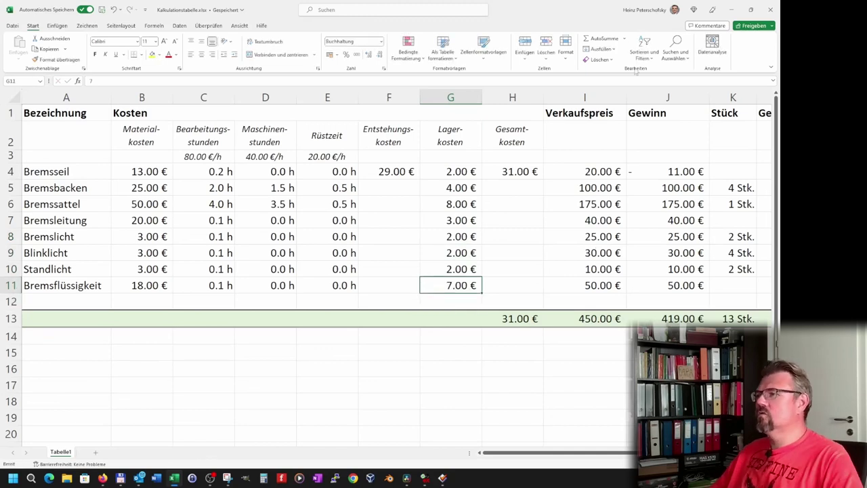
# - Copy the H4 total-cost formula down to H11
pyautogui.click(400, 170)
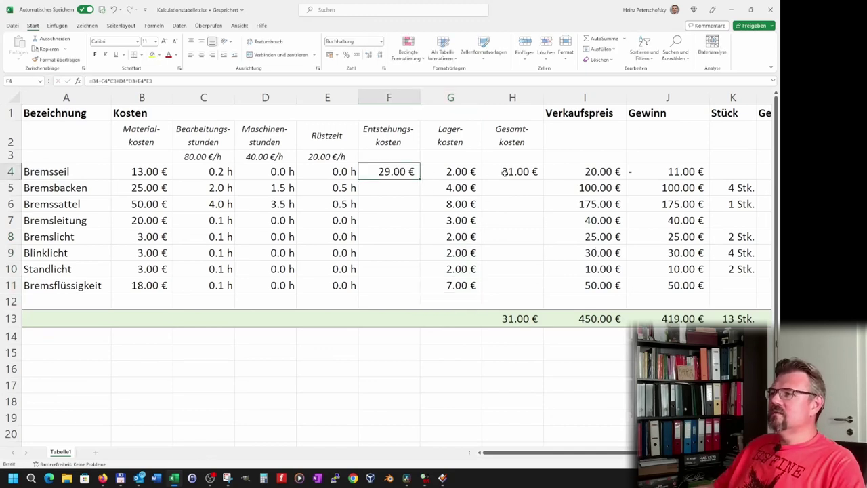
pyautogui.click(536, 174)
pyautogui.moveTo(544, 179); pyautogui.dragTo(544, 292)
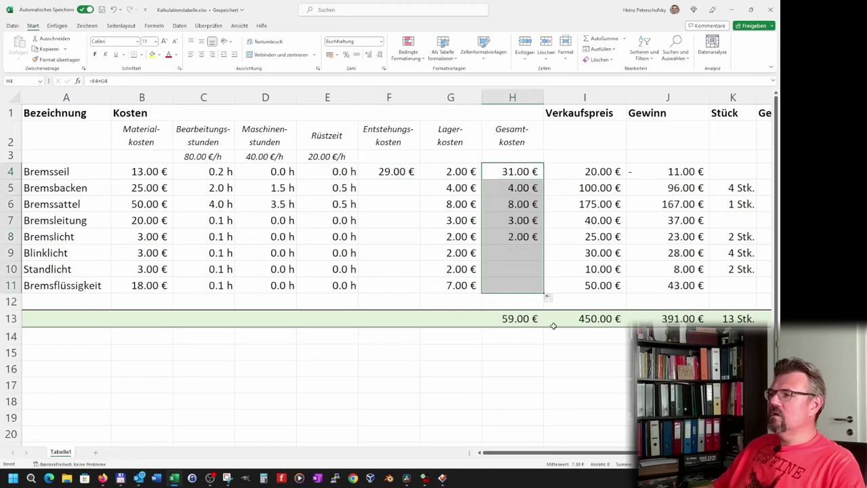
pyautogui.moveTo(524, 189); pyautogui.dragTo(525, 284)
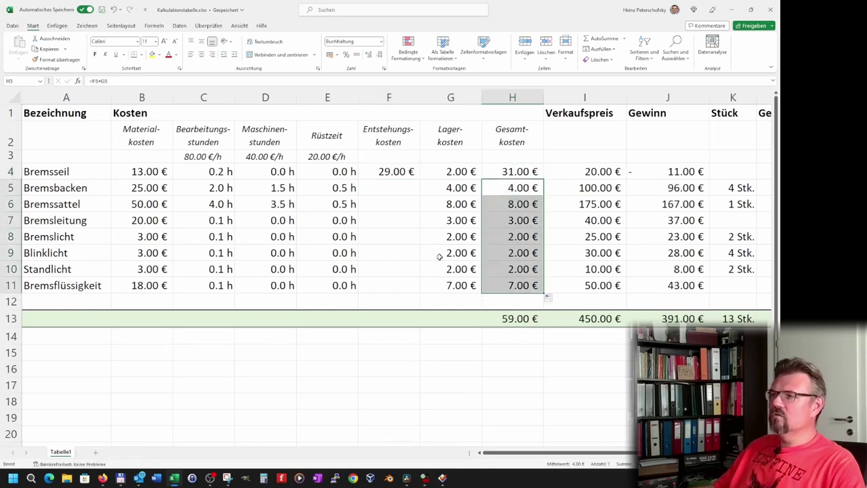
# - Fill the F4 production-cost formula down to F11
pyautogui.click(403, 169)
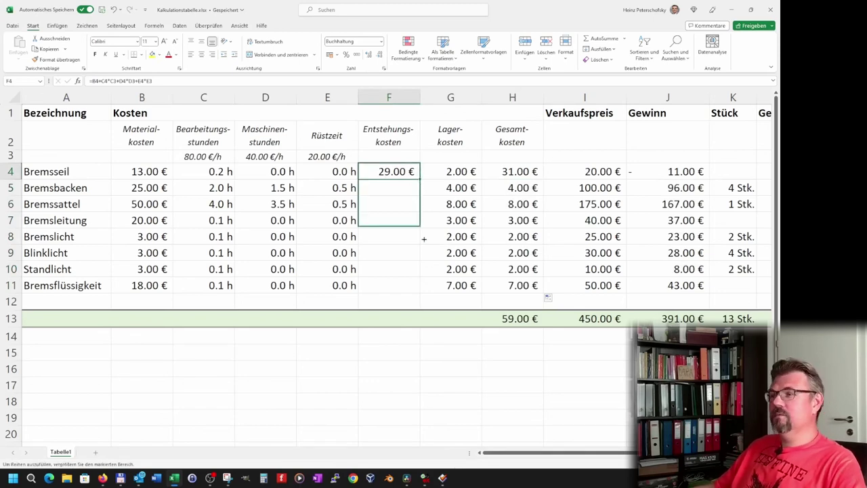
pyautogui.moveTo(420, 177); pyautogui.dragTo(421, 290)
pyautogui.click(433, 403)
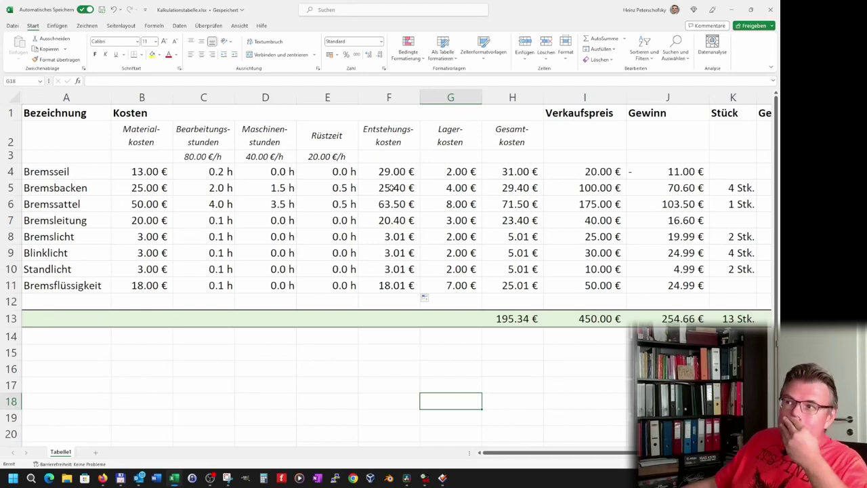
pyautogui.click(392, 188)
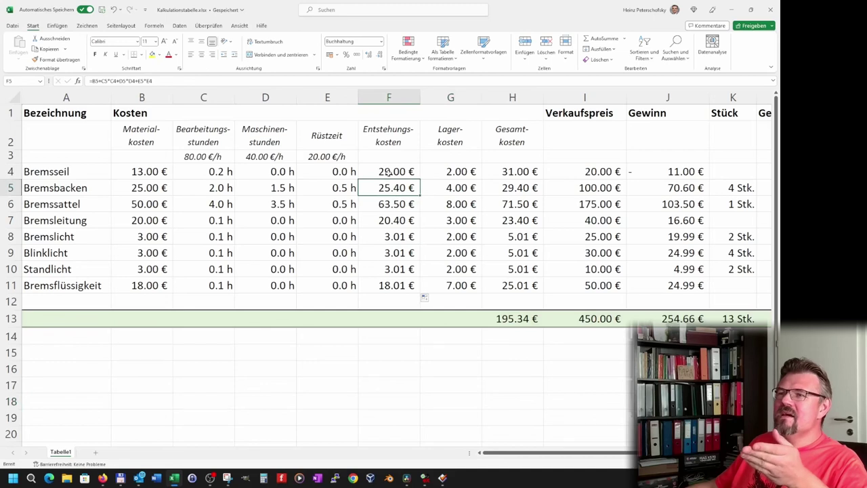
pyautogui.click(393, 171)
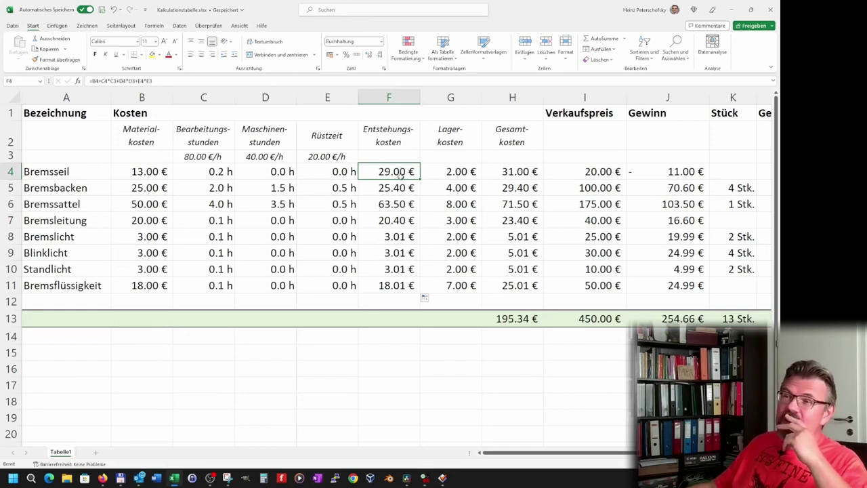
pyautogui.click(401, 189)
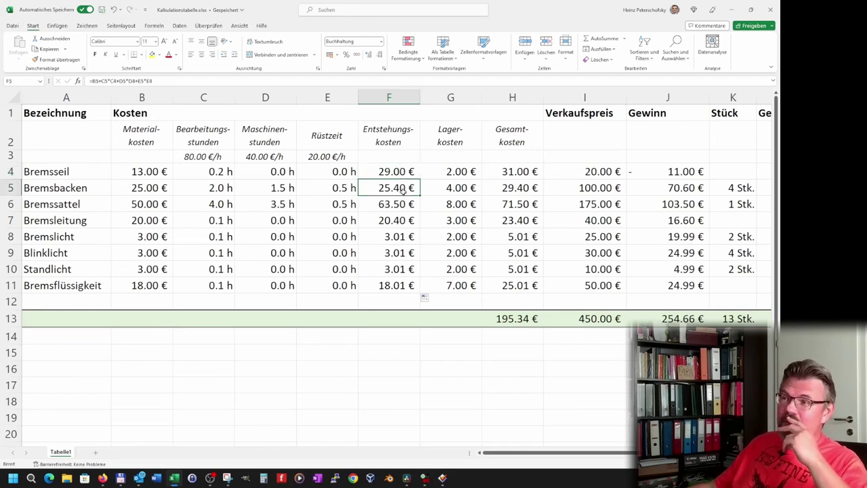
pyautogui.click(142, 189)
pyautogui.click(212, 189)
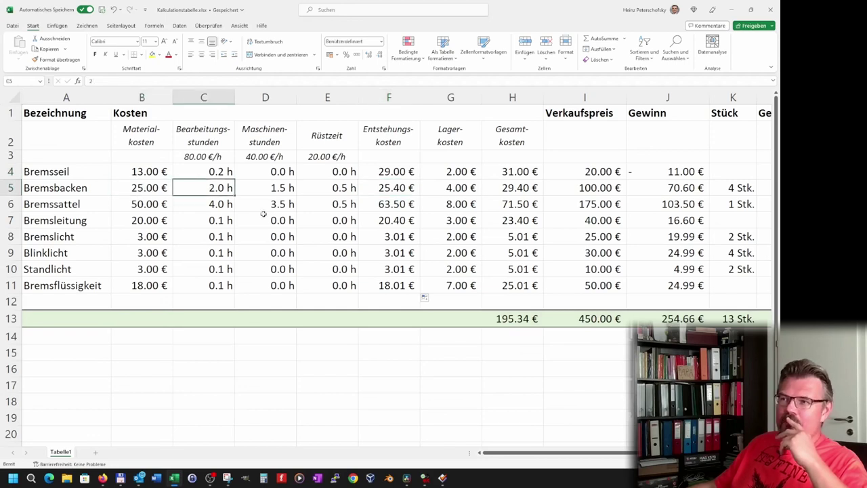
pyautogui.click(280, 191)
pyautogui.click(337, 189)
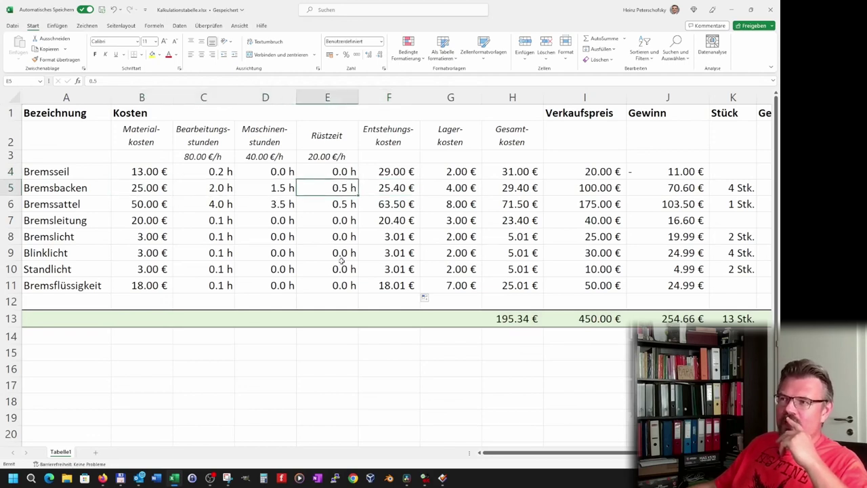
pyautogui.click(404, 188)
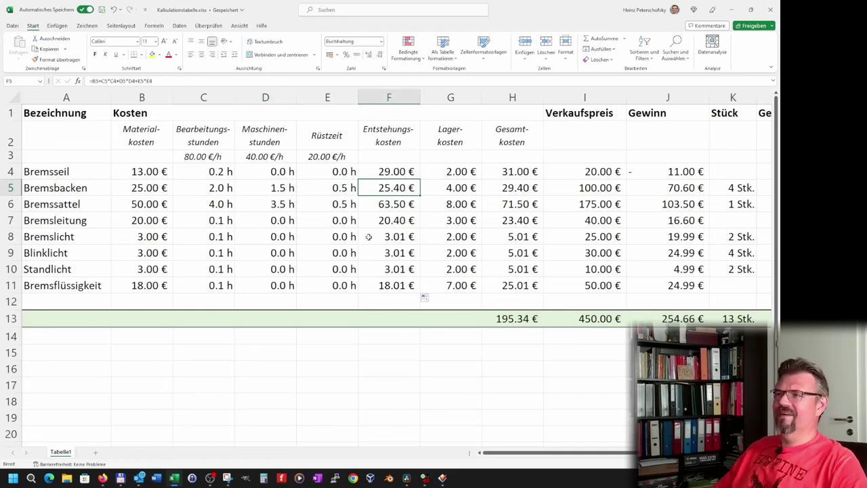
pyautogui.click(383, 173)
pyautogui.press('F2')
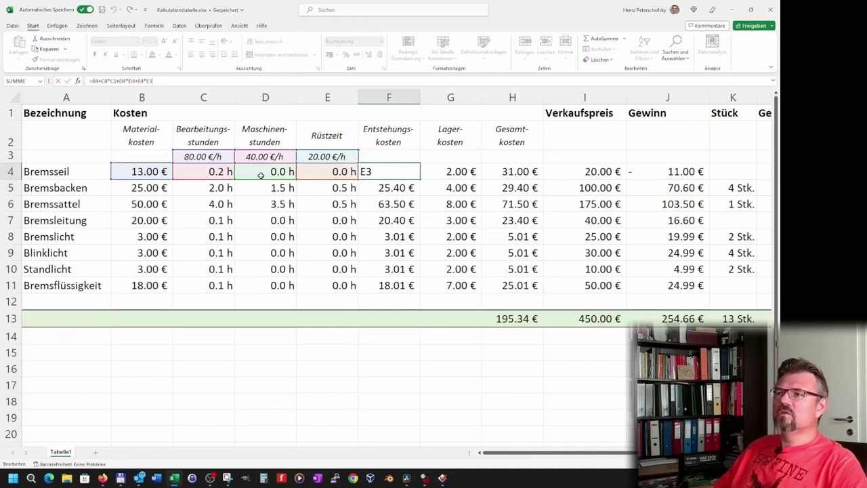
# - Repoint Bremsbacken's formula in F5 to the row-3 hourly rates, giving 255.00 €
pyautogui.press('Return')
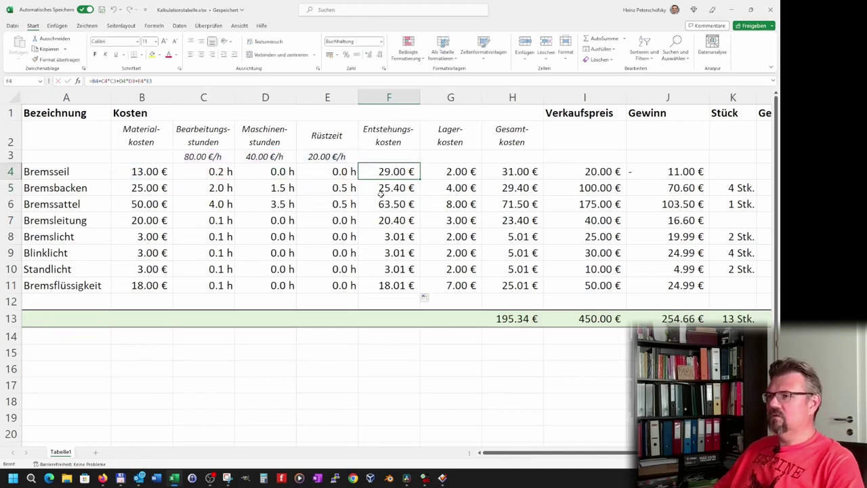
pyautogui.click(179, 82)
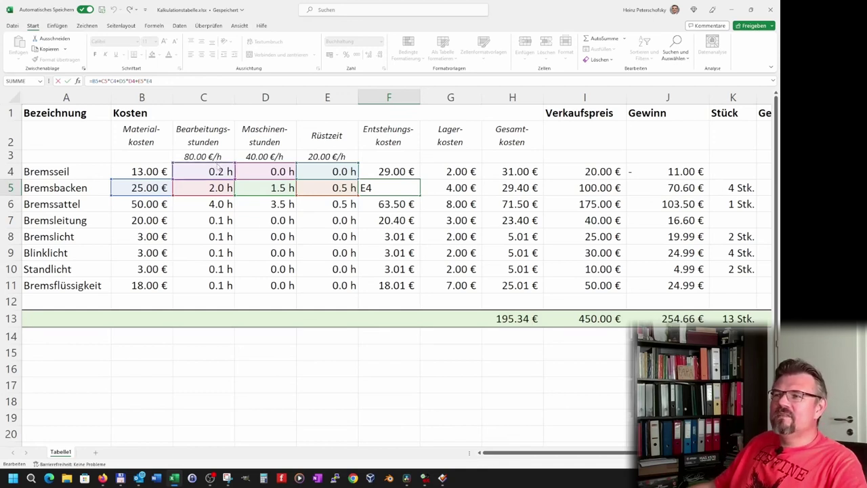
pyautogui.moveTo(218, 168); pyautogui.dragTo(218, 157)
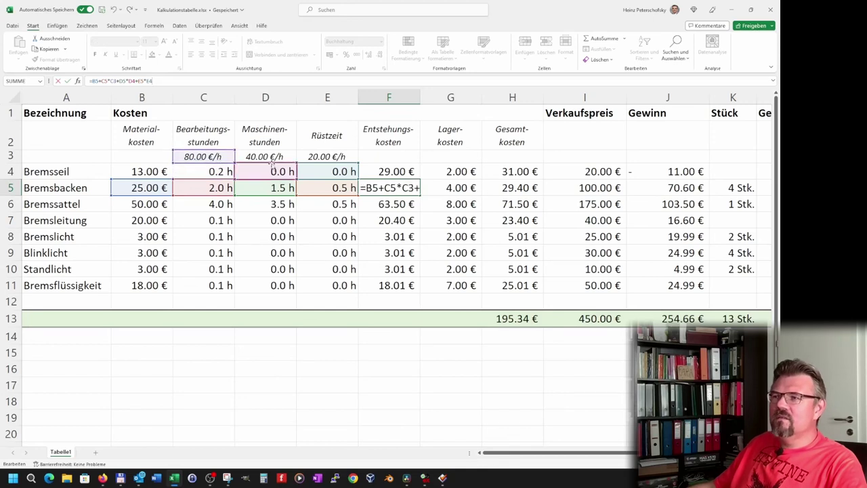
pyautogui.moveTo(272, 166)
pyautogui.mouseDown()
pyautogui.moveTo(272, 156)
pyautogui.moveTo(316, 155)
pyautogui.mouseUp()
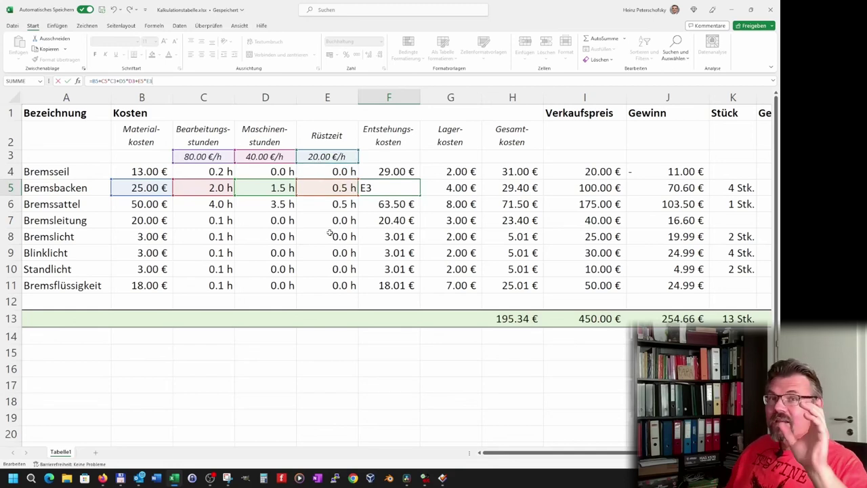
pyautogui.press('Return')
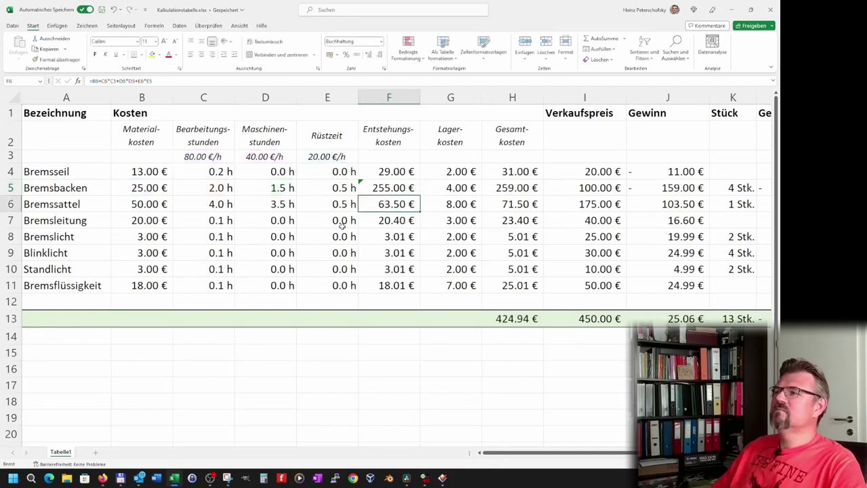
pyautogui.press('Up')
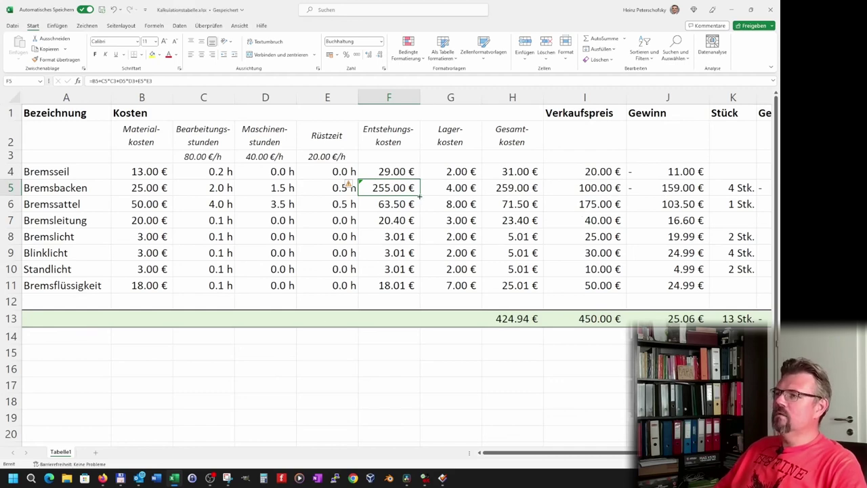
# - Fill the corrected F5 formula down to F11
pyautogui.moveTo(420, 195); pyautogui.dragTo(420, 301)
pyautogui.click(389, 236)
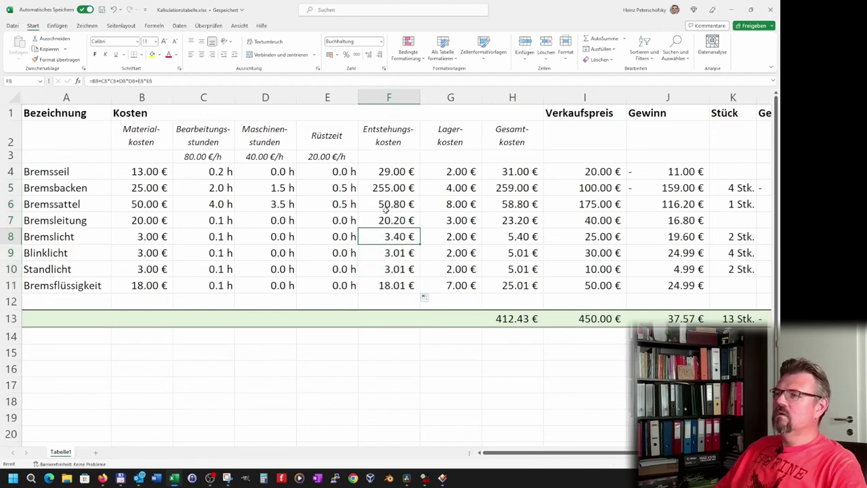
pyautogui.click(389, 204)
# - Inspect the Bremssattel, Bremsleitung and Bremslicht production-cost formulas without changing them
pyautogui.click(167, 80)
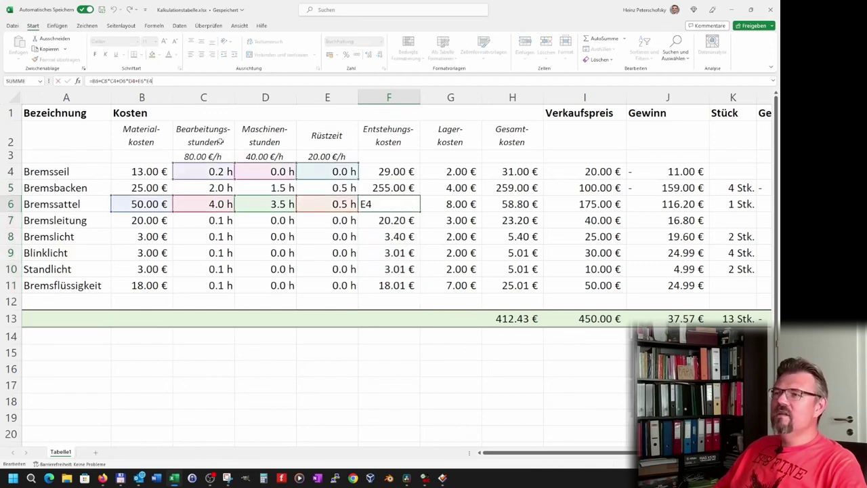
pyautogui.press('Escape')
pyautogui.click(375, 226)
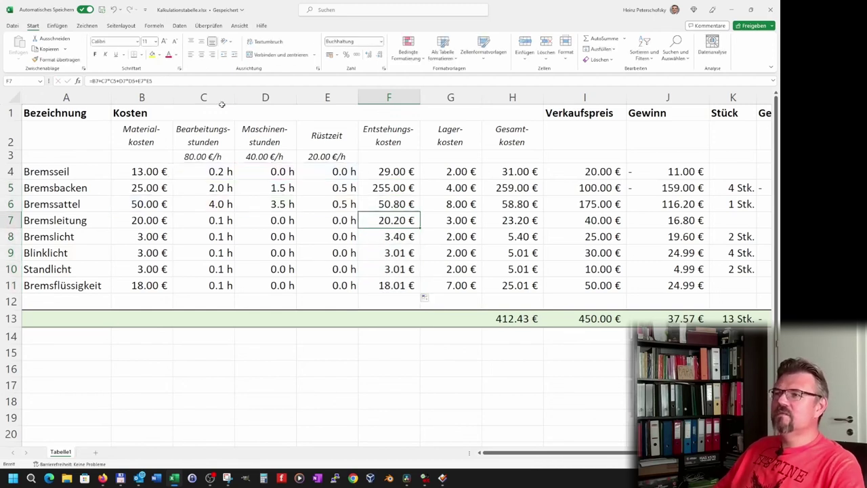
pyautogui.press('F2')
pyautogui.press('Escape')
pyautogui.click(368, 234)
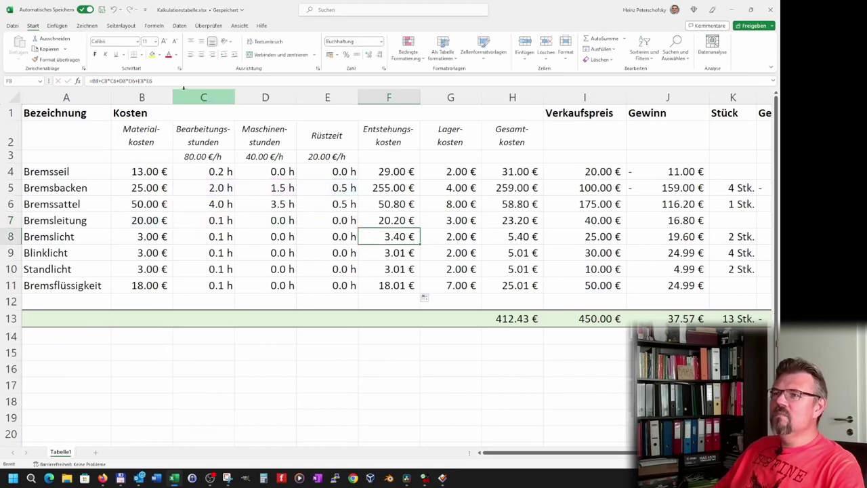
pyautogui.press('F2')
pyautogui.press('Escape')
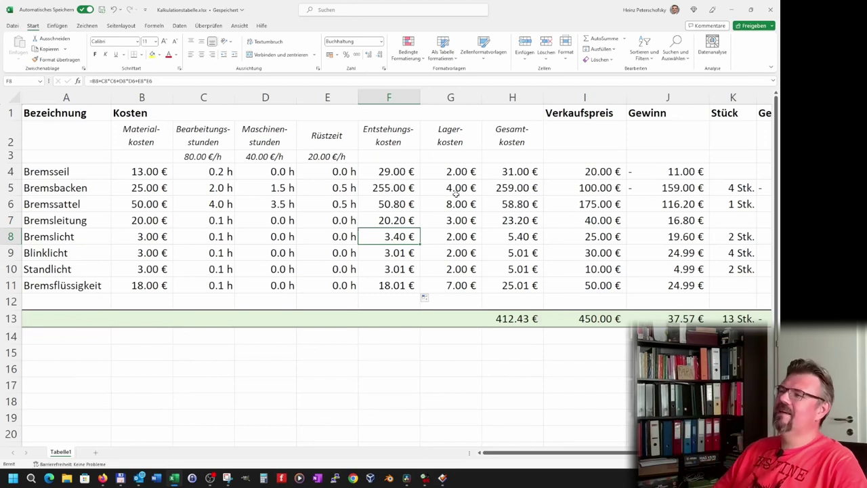
# - Lock the Bremsseil formula's processing-rate reference to row 3 as C$3
pyautogui.click(384, 171)
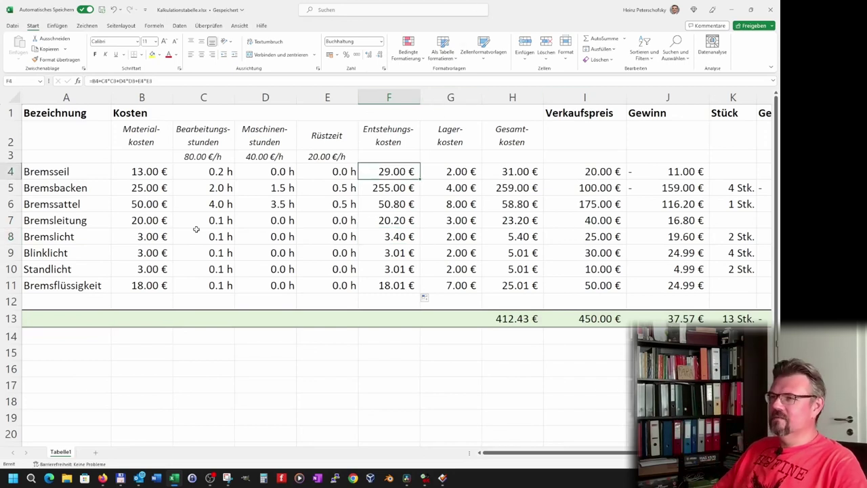
pyautogui.click(99, 81)
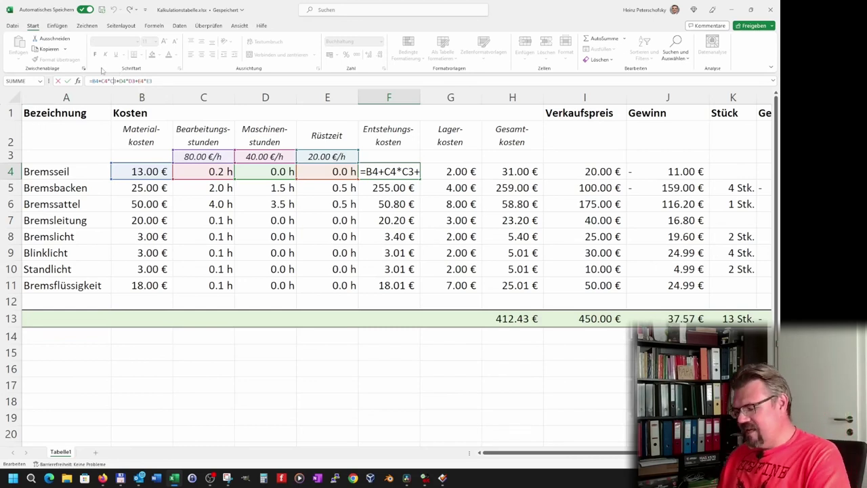
pyautogui.write('$')
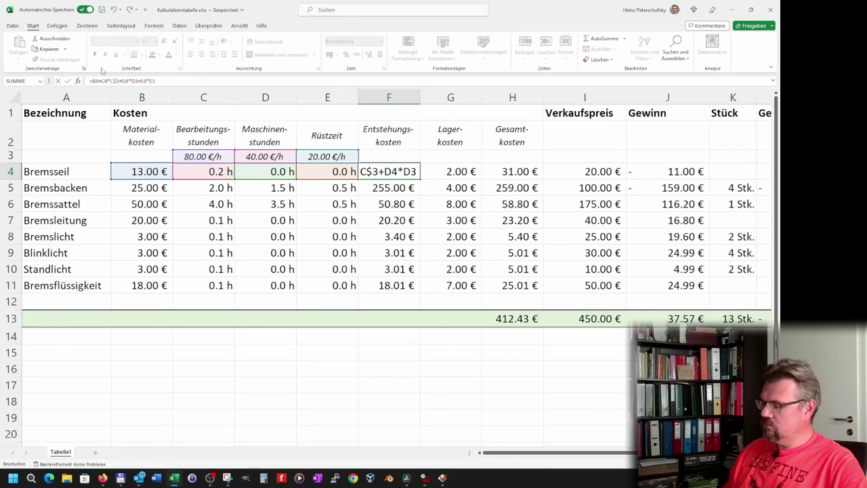
pyautogui.press('Return')
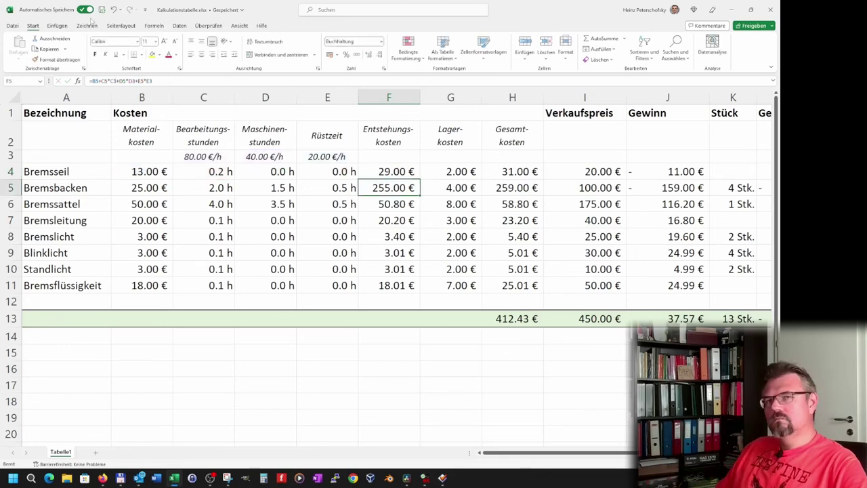
# - Fill the F4 cost formula down to F11, bringing total costs to 706.50 €
pyautogui.click(401, 171)
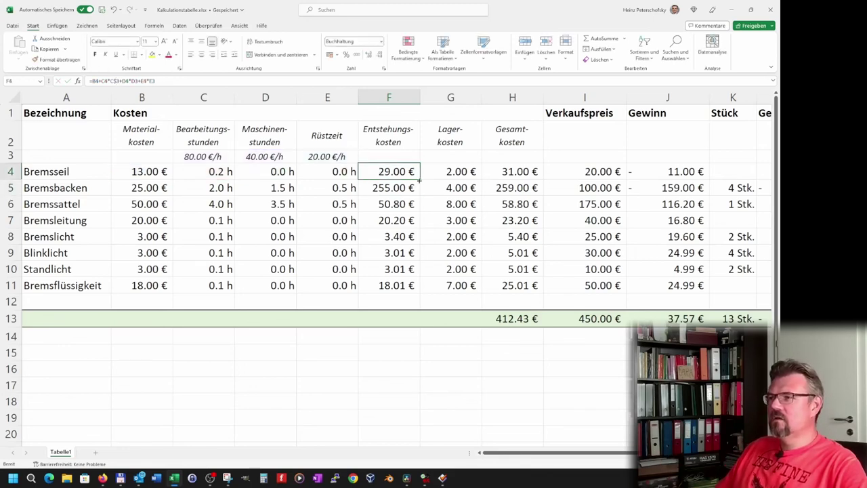
pyautogui.moveTo(420, 177); pyautogui.dragTo(480, 193)
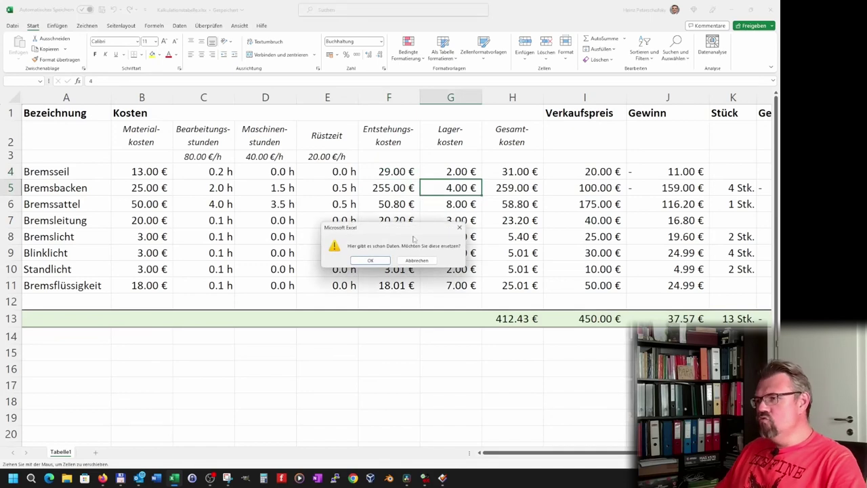
pyautogui.click(411, 260)
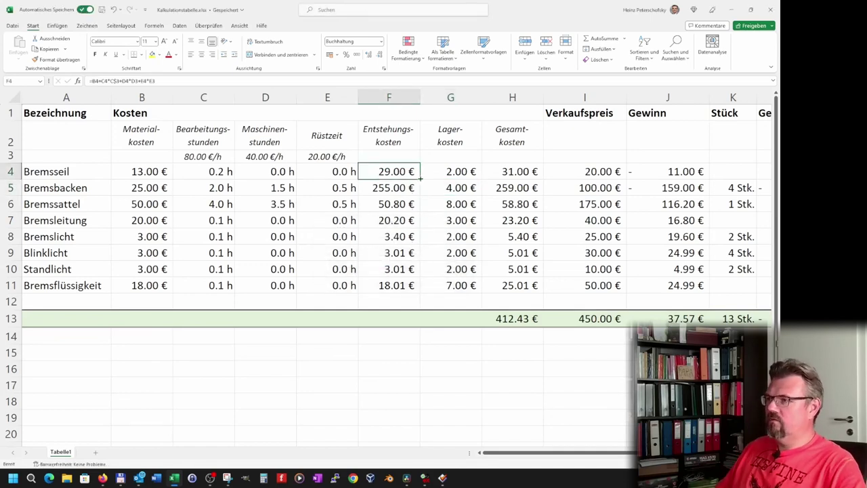
pyautogui.moveTo(421, 287); pyautogui.dragTo(421, 287)
pyautogui.click(349, 444)
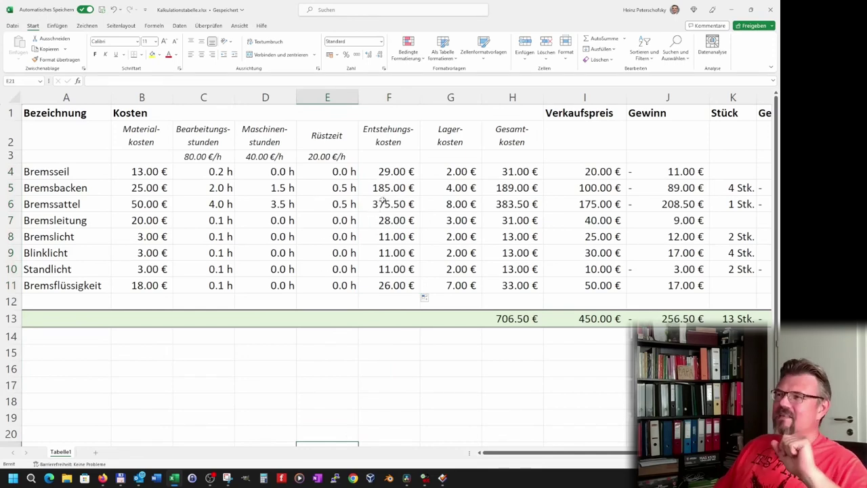
# - Inspect the F4 and F5 production-cost formulas without changing them
pyautogui.click(393, 190)
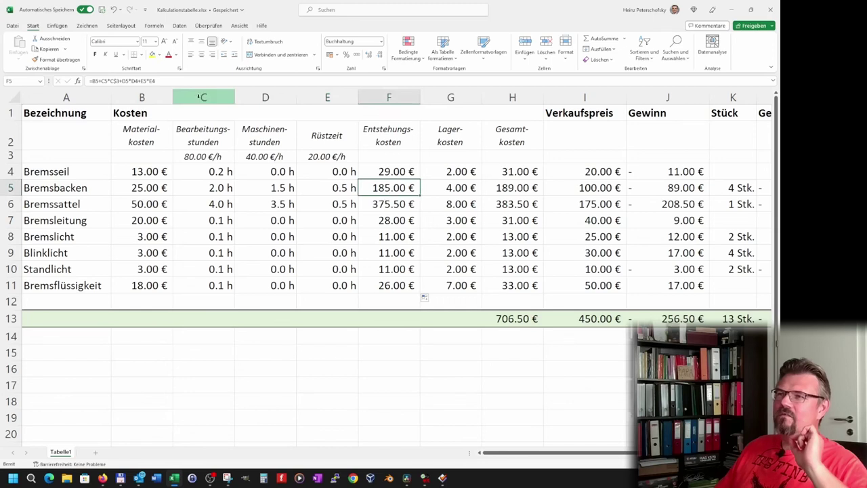
pyautogui.press('F2')
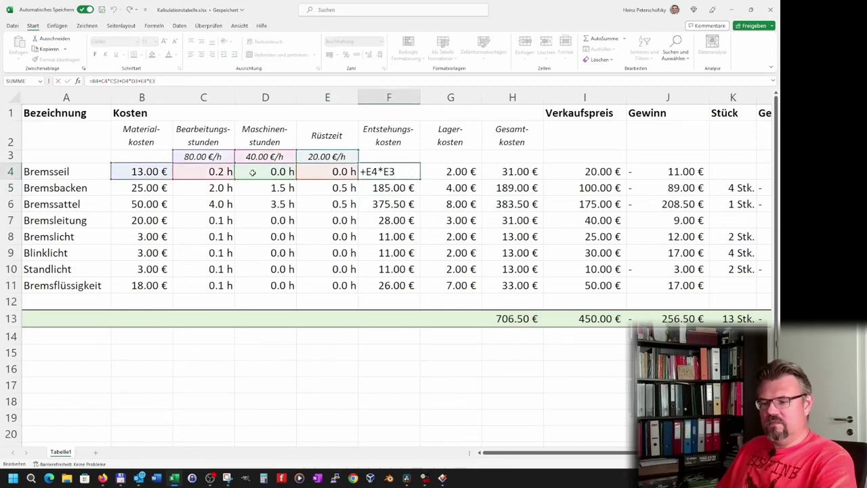
pyautogui.press('Escape')
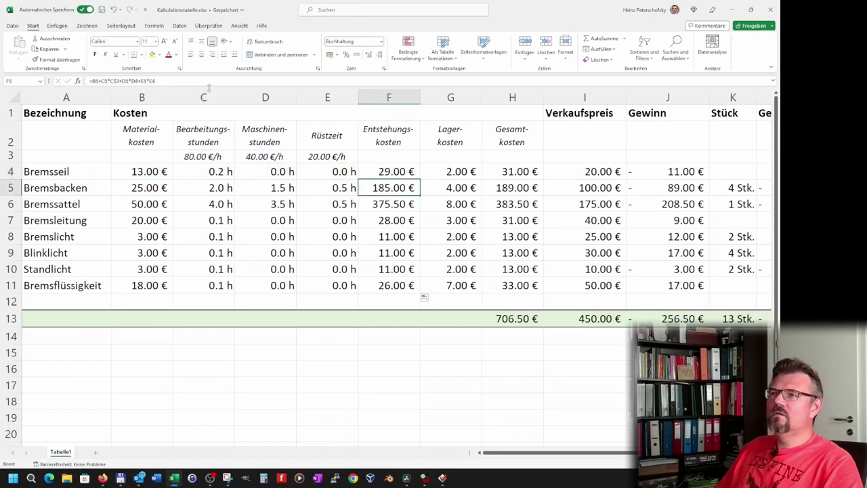
pyautogui.press('F2')
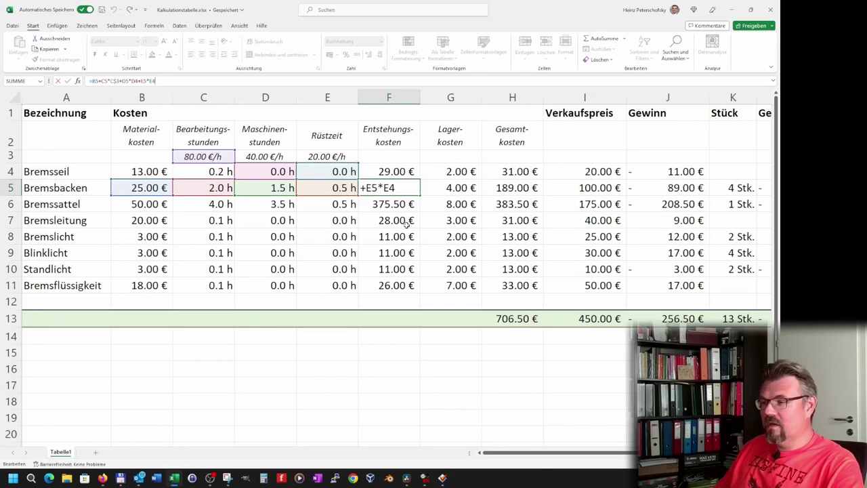
pyautogui.hotkey('ctrl', 'Return')
# - Check the F8 formula, then edit F4 so its machine rate reads D$3
pyautogui.click(374, 234)
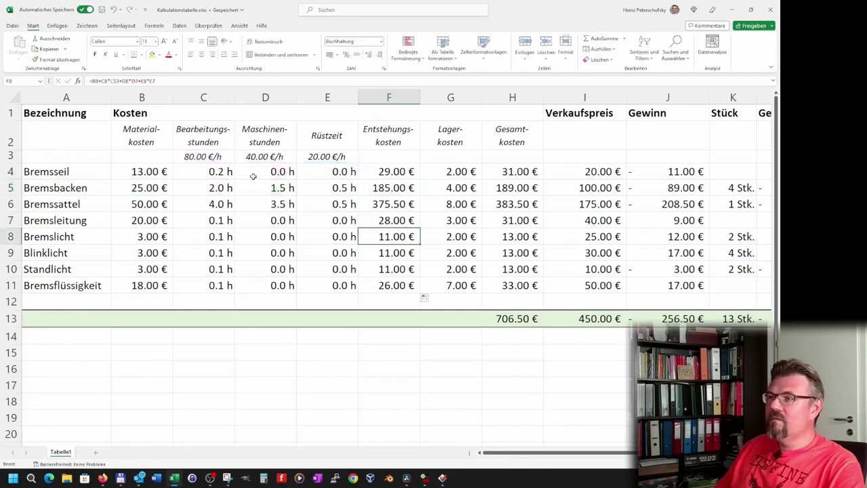
pyautogui.click(178, 84)
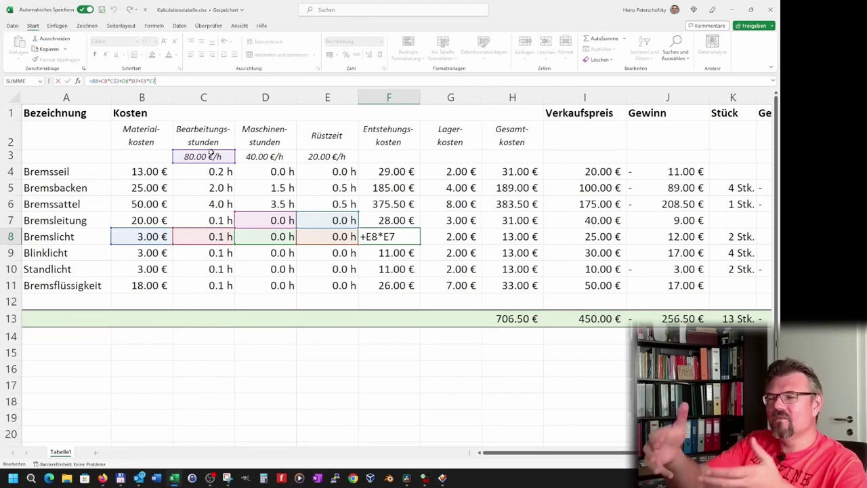
pyautogui.hotkey('ctrl', 'Return')
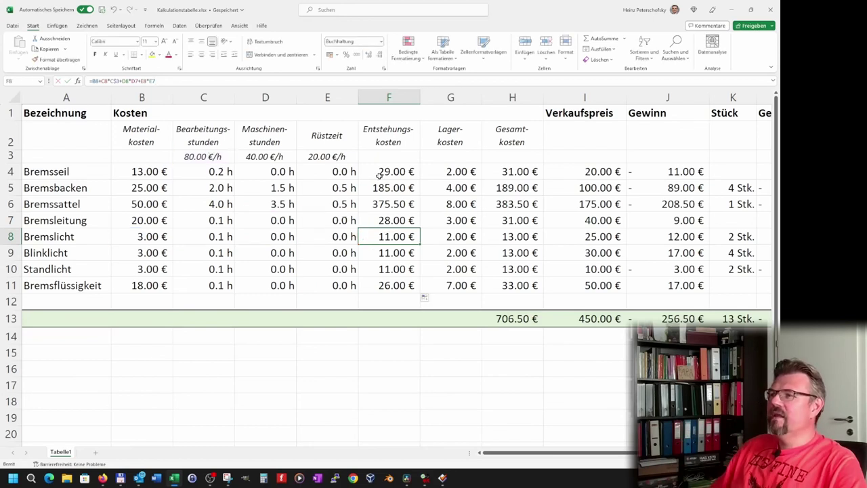
pyautogui.click(380, 175)
pyautogui.click(128, 80)
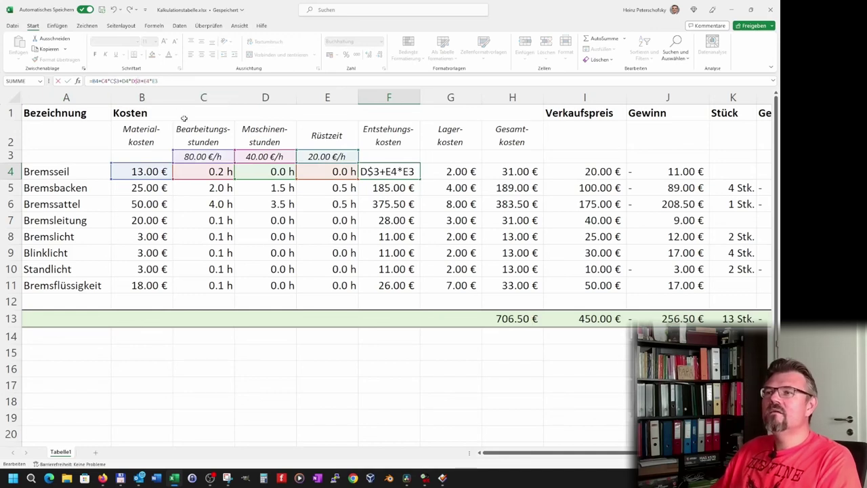
# - Fill the corrected F4 formula down to F11, bringing total costs to 921.00 €
pyautogui.press('Return')
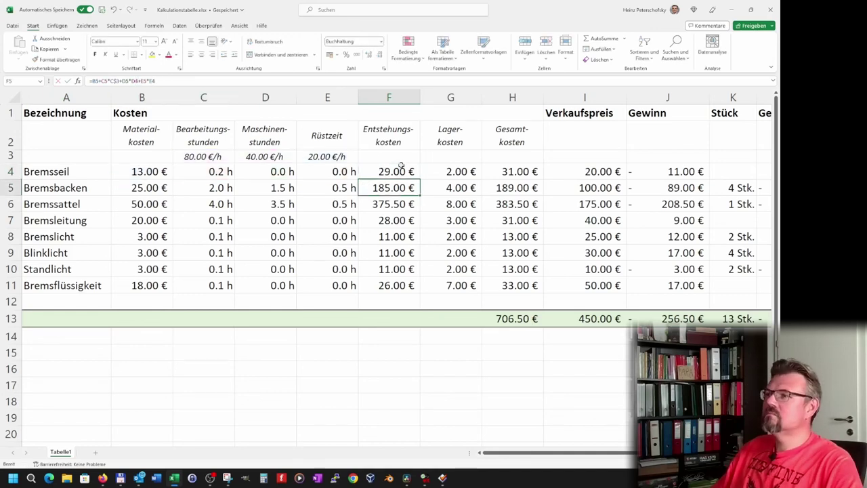
pyautogui.click(401, 167)
pyautogui.moveTo(422, 269); pyautogui.dragTo(422, 287)
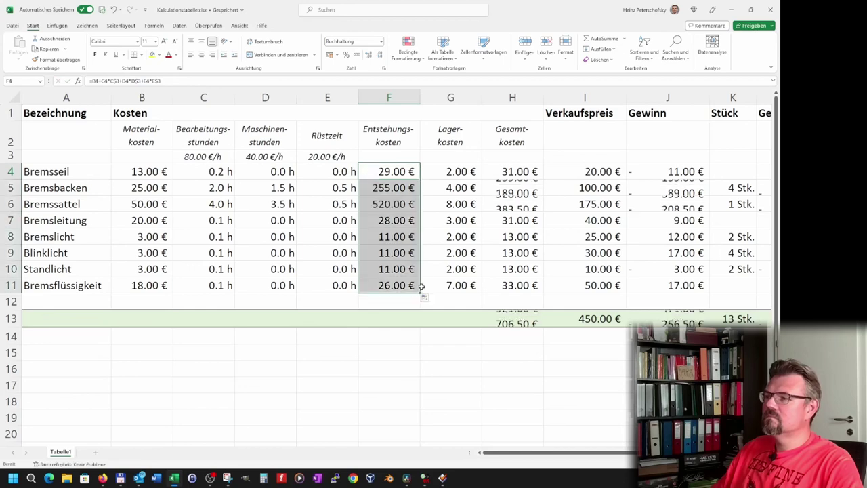
pyautogui.click(423, 411)
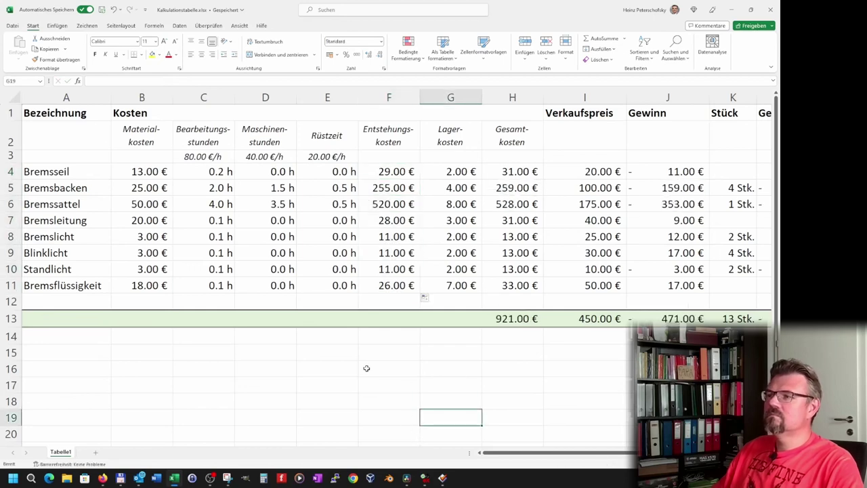
# - Verify that the F8, F10 and F11 formulas keep their rate references on row 3
pyautogui.click(376, 239)
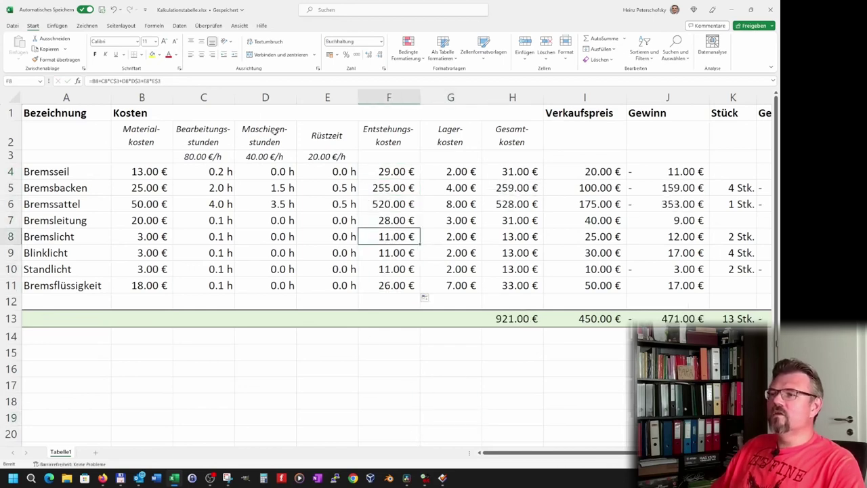
pyautogui.click(195, 82)
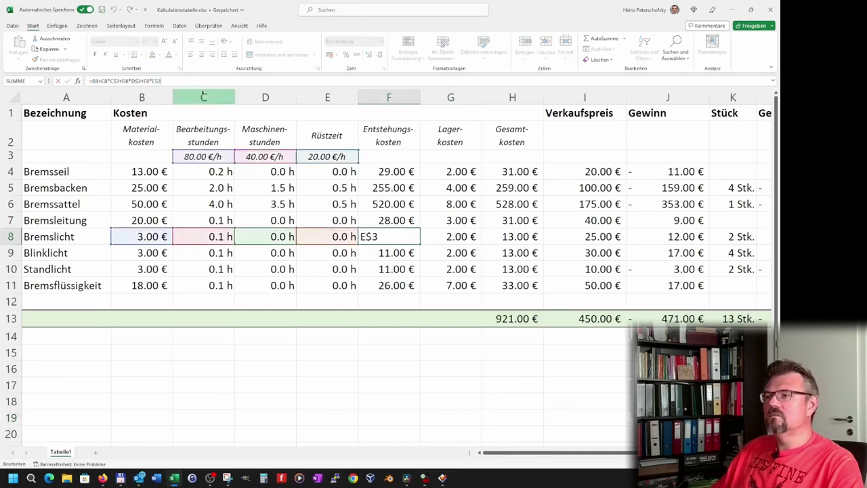
pyautogui.press('Return')
pyautogui.press('Down')
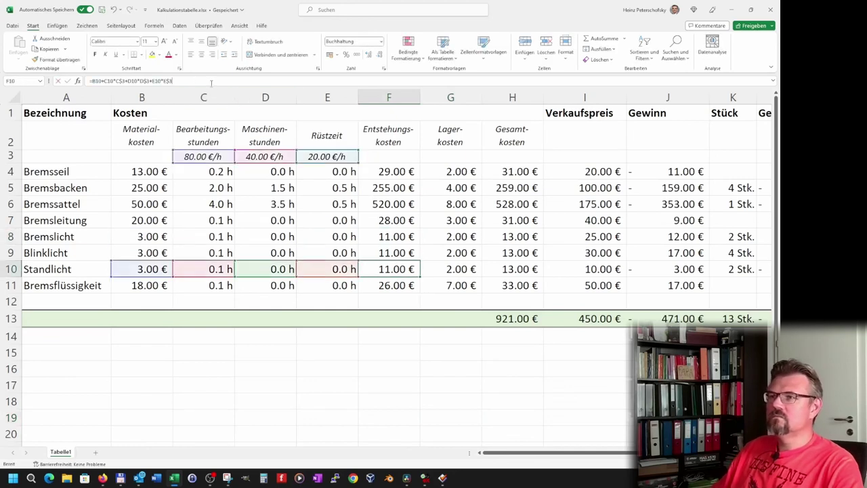
pyautogui.press('Escape')
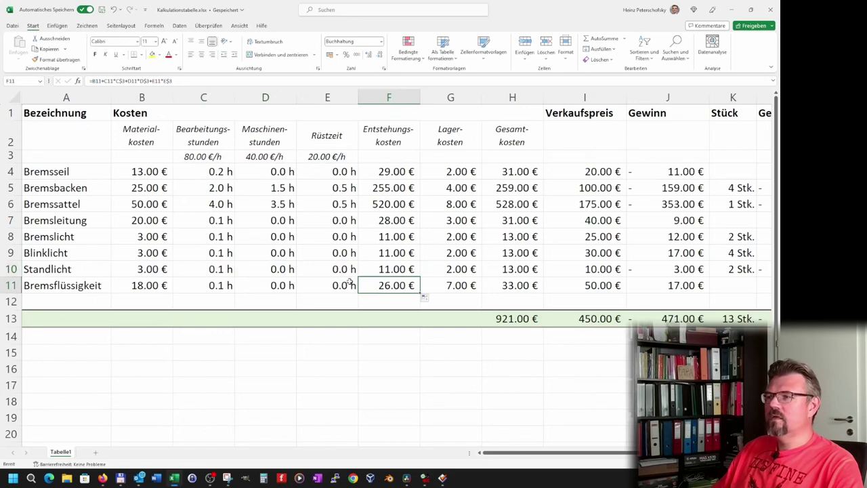
pyautogui.click(207, 82)
pyautogui.hotkey('ctrl', 'Return')
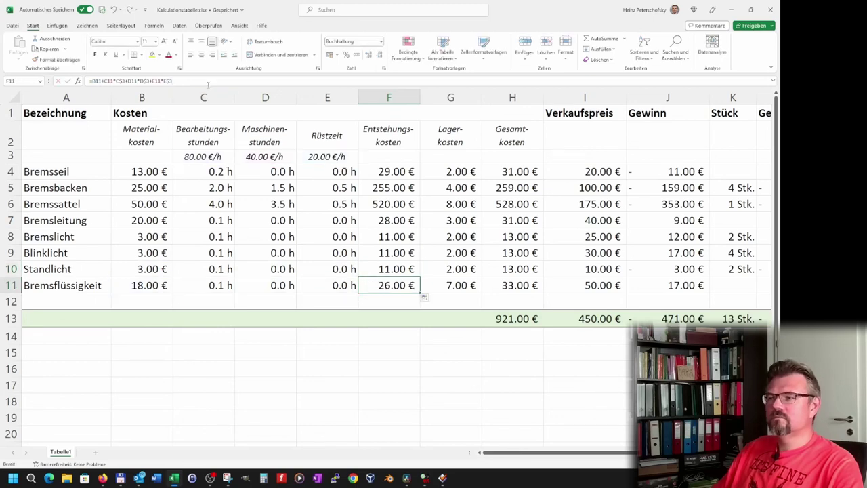
pyautogui.moveTo(406, 482)
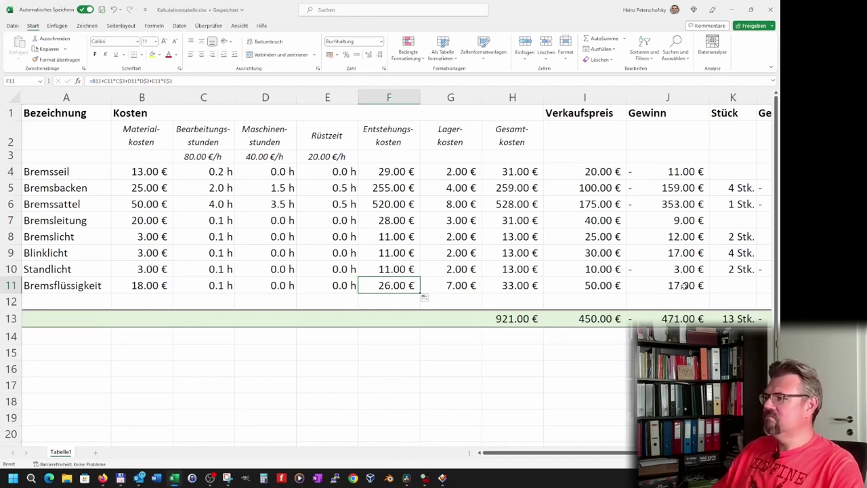
pyautogui.click(630, 270)
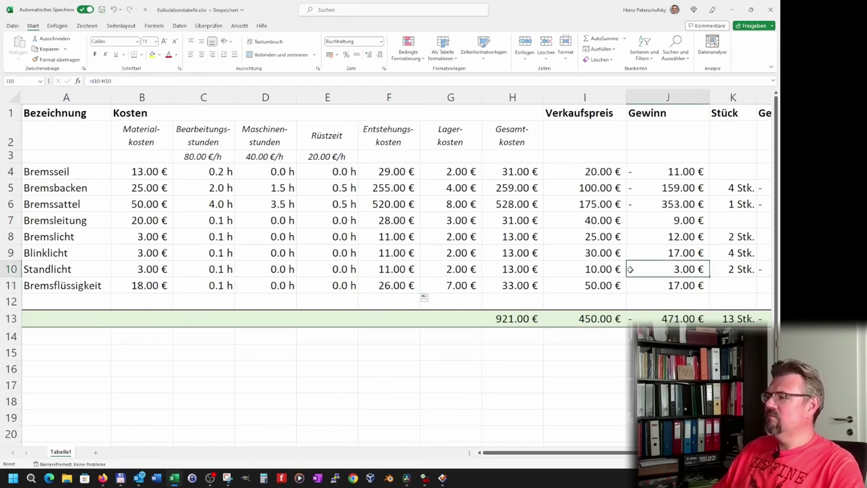
pyautogui.click(634, 207)
pyautogui.click(636, 187)
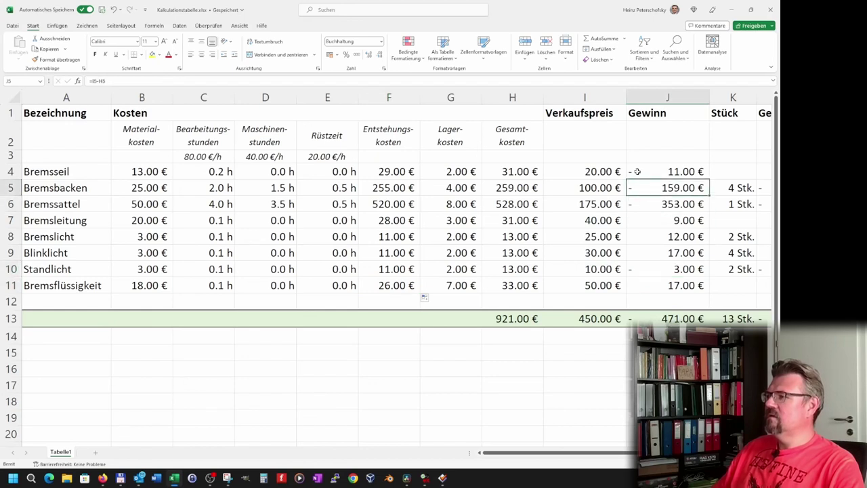
pyautogui.click(635, 172)
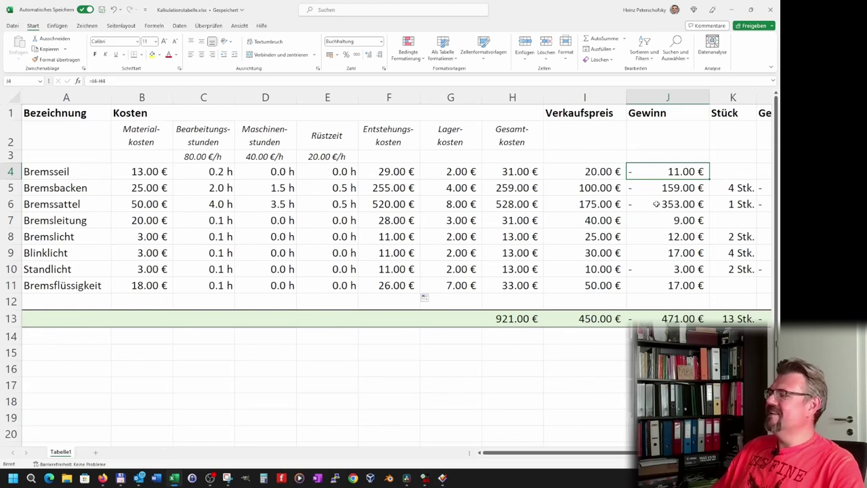
pyautogui.click(665, 172)
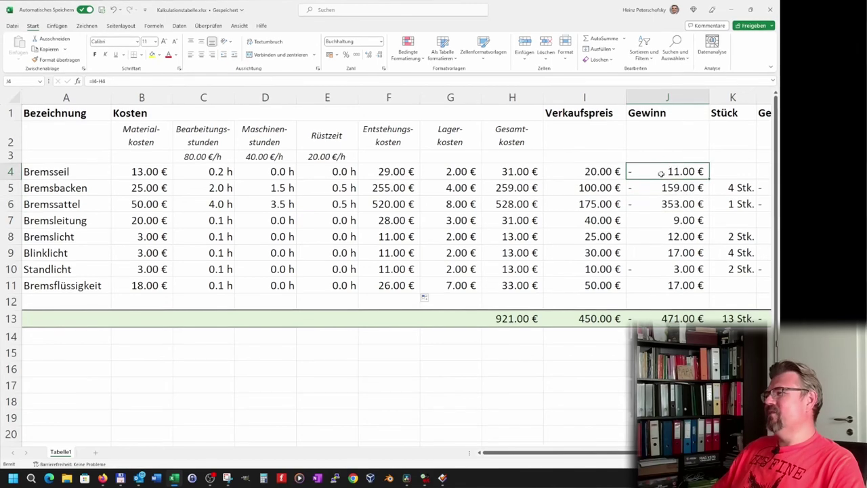
pyautogui.click(678, 269)
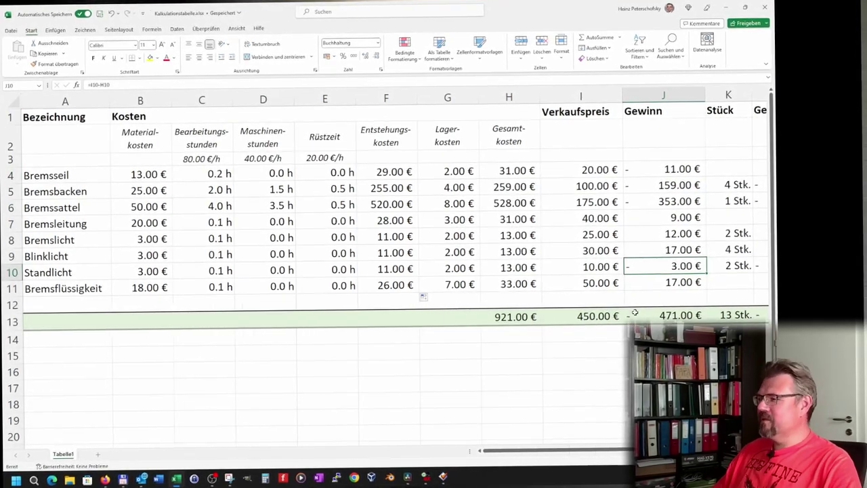
pyautogui.click(674, 319)
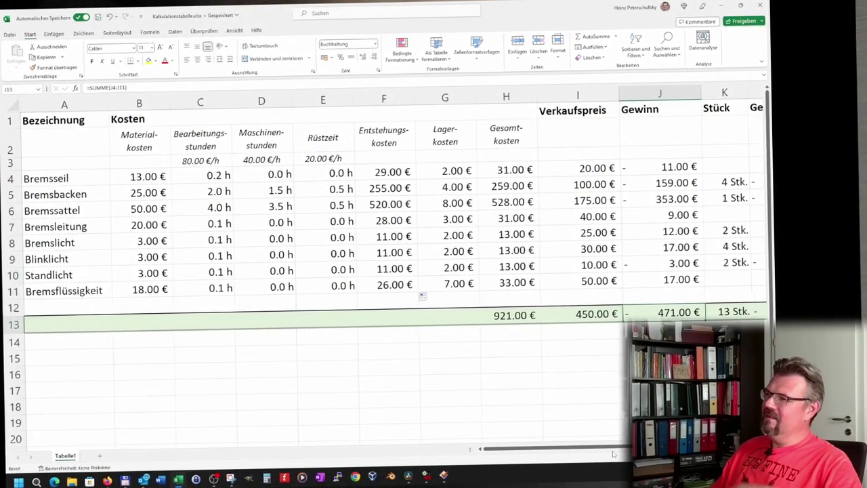